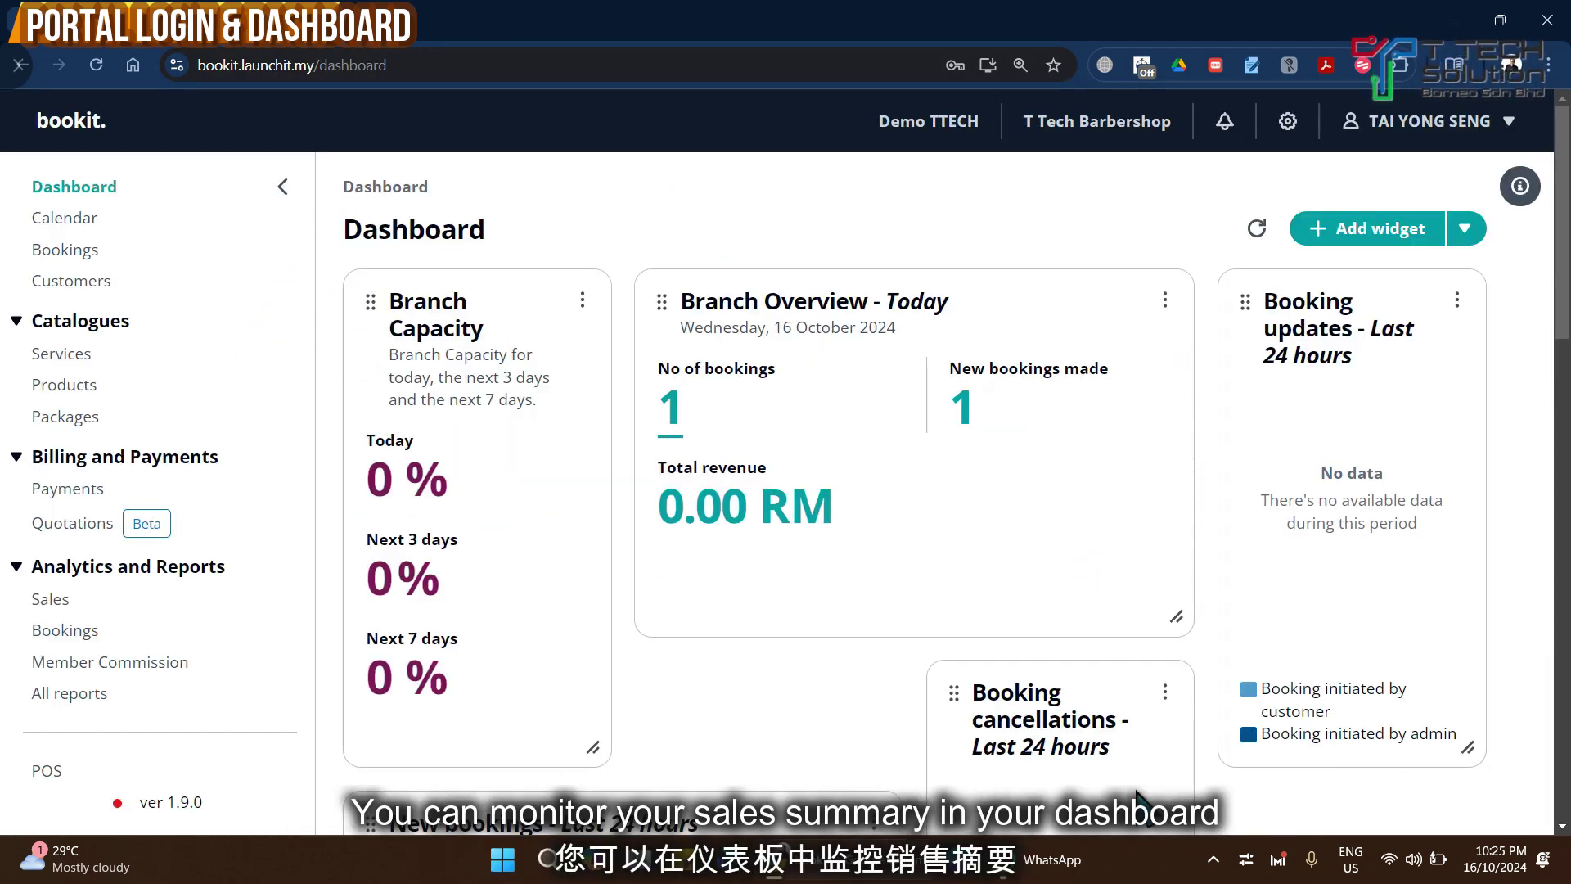
Scroll down the Bookit dashboard to review the branch booking figures
{"action": "scroll", "coordinate": [939, 456], "scroll_direction": "down", "scroll_amount": 6}
{"action": "scroll", "coordinate": [940, 460], "scroll_direction": "up", "scroll_amount": 6}
{"action": "mouse_move", "coordinate": [1183, 623]}
{"action": "left_mouse_down"}
{"action": "mouse_move", "coordinate": [985, 537]}
{"action": "mouse_move", "coordinate": [1100, 519]}
{"action": "mouse_move", "coordinate": [1195, 603]}
{"action": "left_mouse_up"}
{"action": "scroll", "coordinate": [1203, 445], "scroll_direction": "down", "scroll_amount": 1}
{"action": "scroll", "coordinate": [1203, 444], "scroll_direction": "up", "scroll_amount": 1}
{"action": "left_click", "coordinate": [1375, 227]}
{"action": "left_click_drag", "start_coordinate": [1028, 337], "coordinate": [1382, 219]}
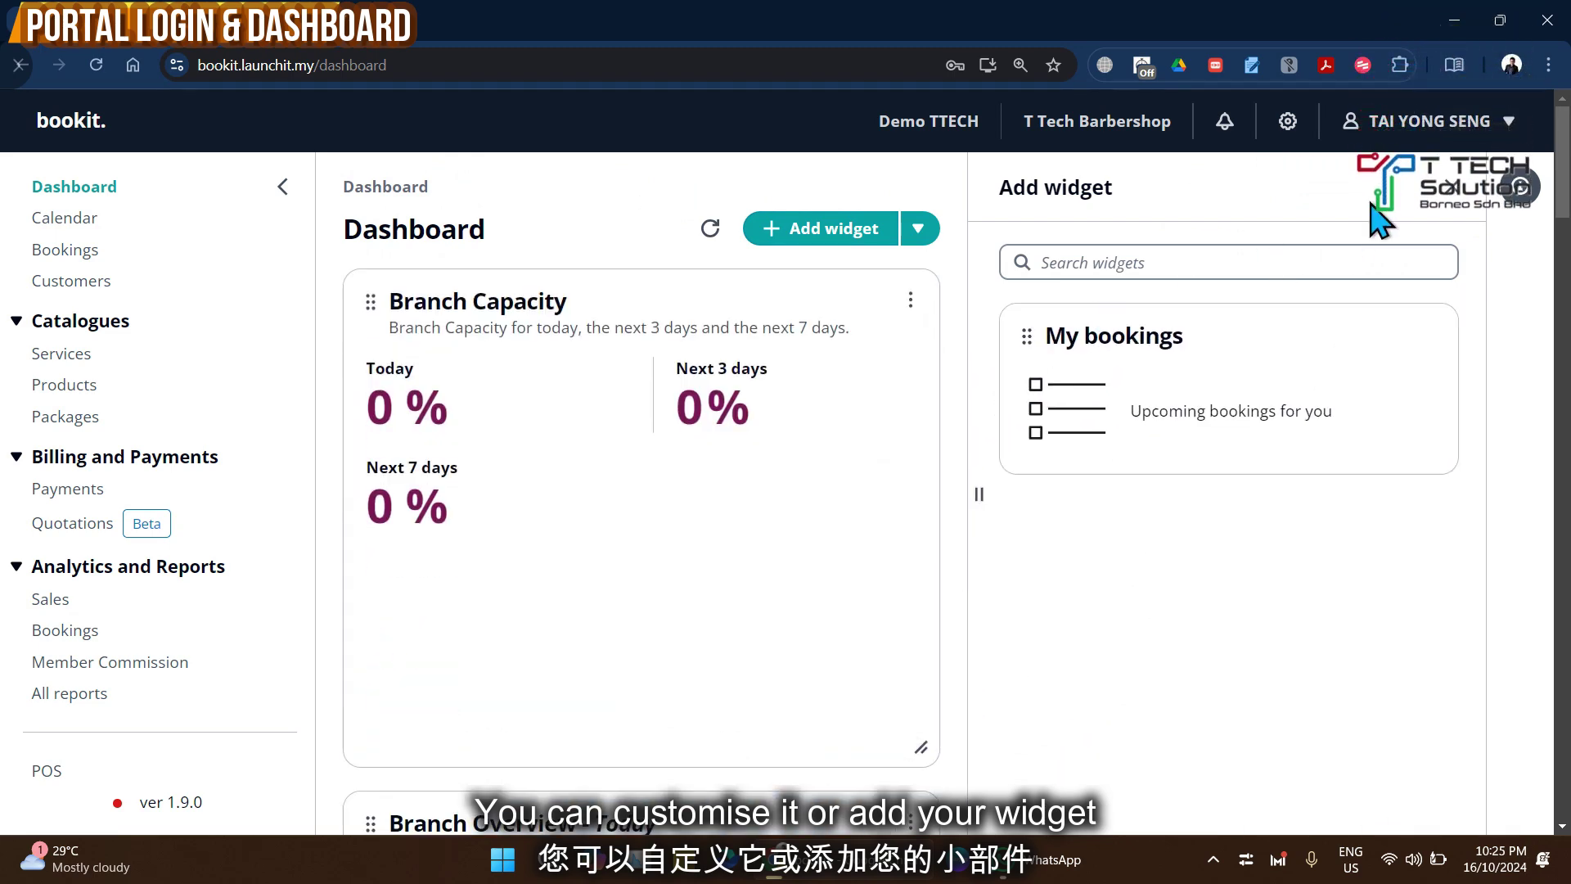
{"action": "left_click", "coordinate": [1449, 187]}
{"action": "left_click_drag", "start_coordinate": [417, 339], "coordinate": [692, 689]}
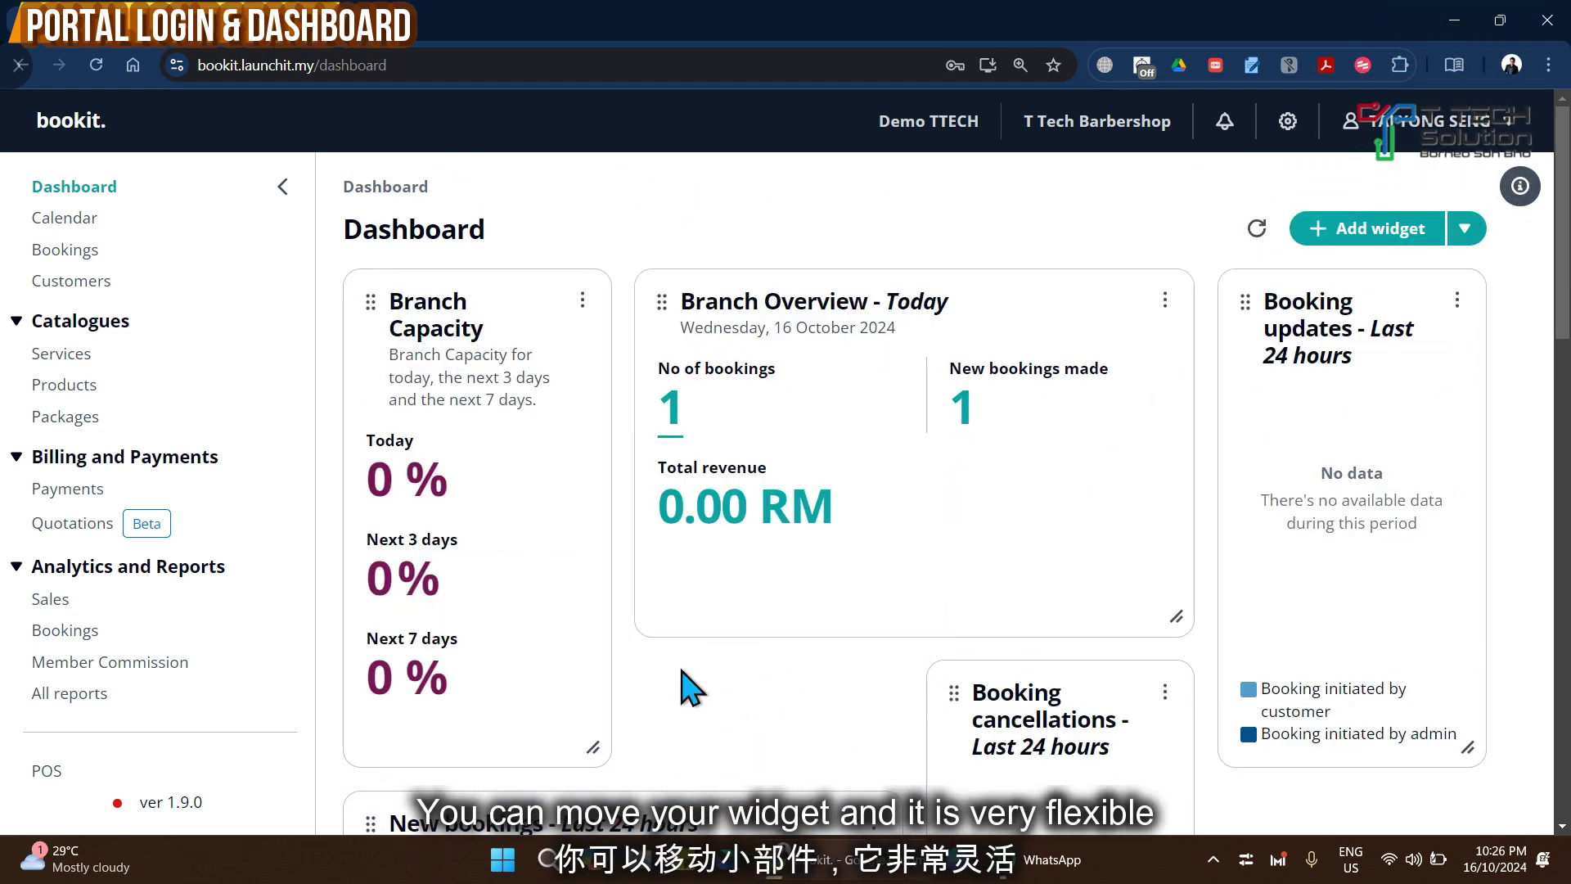
{"action": "scroll", "coordinate": [736, 532], "scroll_direction": "down", "scroll_amount": 5}
{"action": "scroll", "coordinate": [737, 642], "scroll_direction": "down", "scroll_amount": 5}
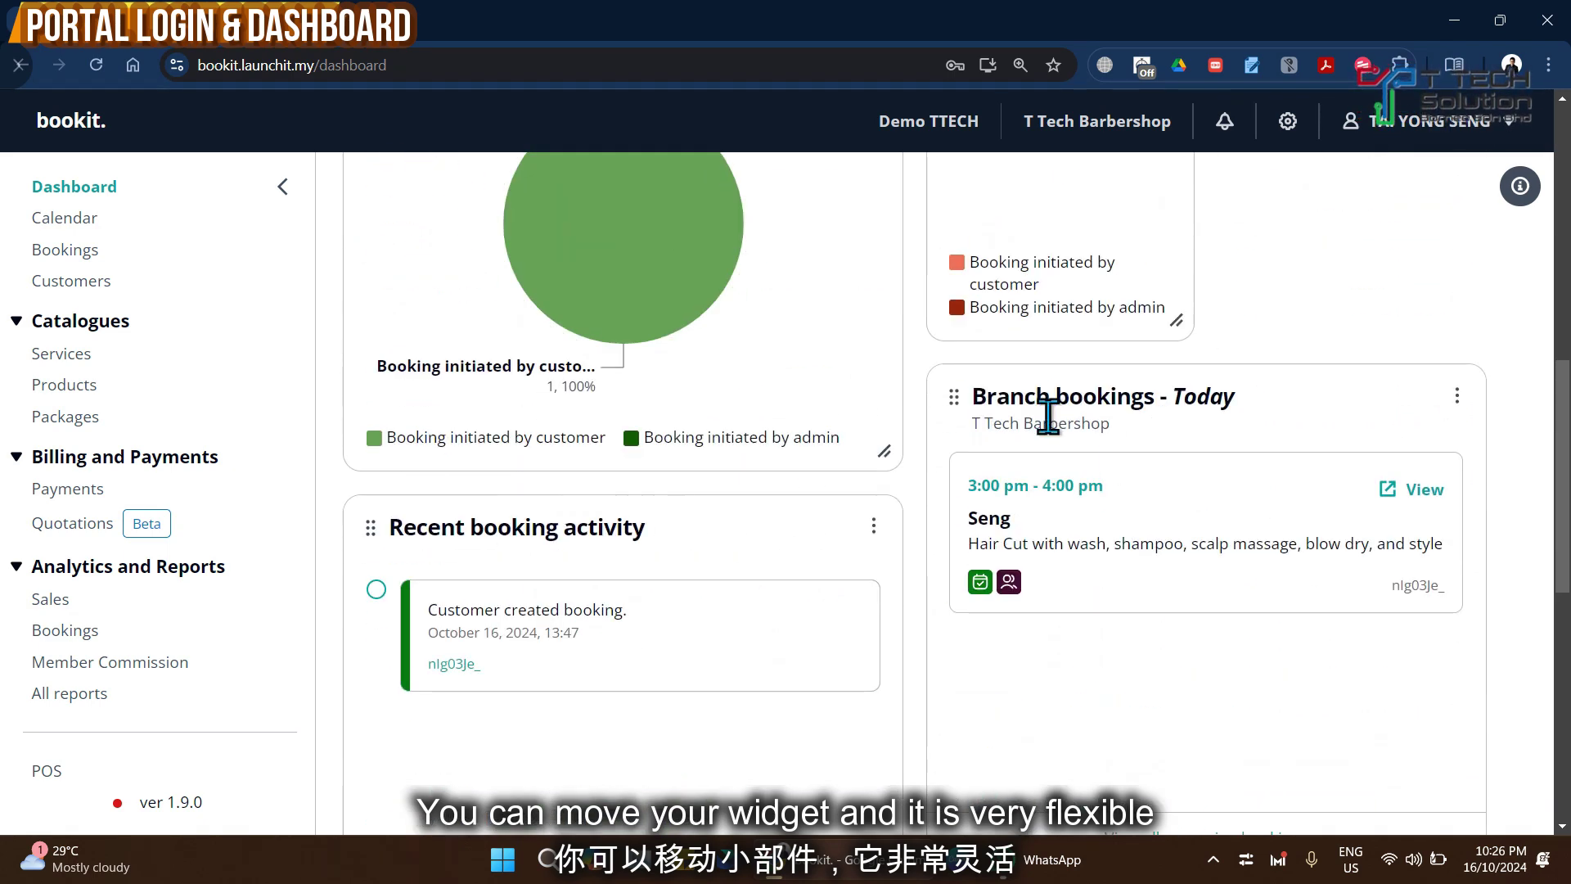
{"action": "scroll", "coordinate": [867, 622], "scroll_direction": "up", "scroll_amount": 10}
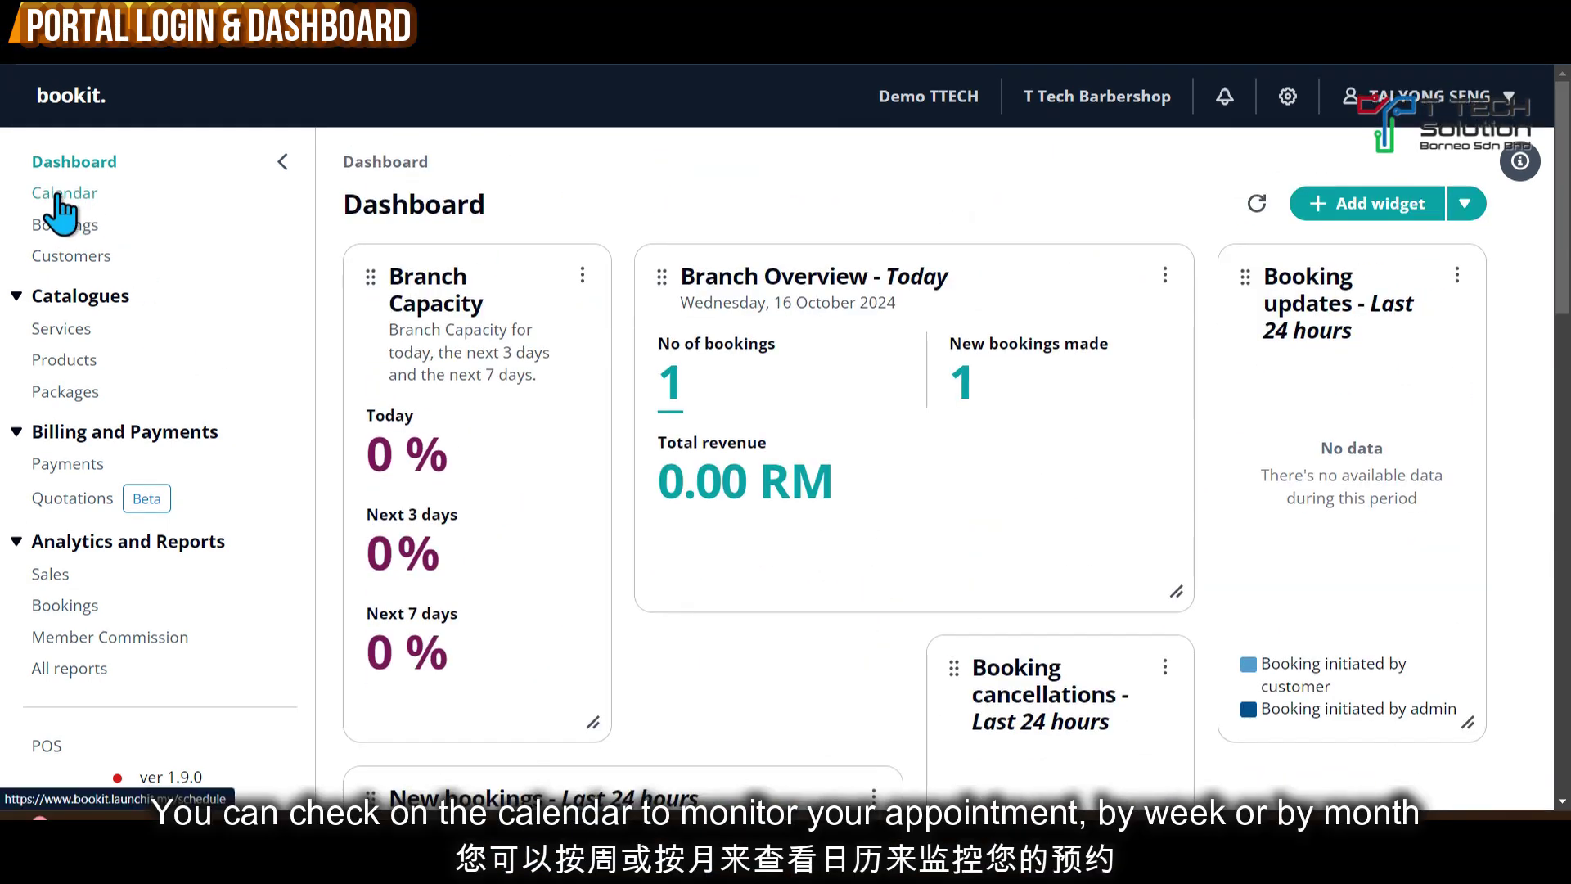
Show the October 2024 calendar by month and open the 3 PM booking
{"action": "left_click", "coordinate": [67, 203]}
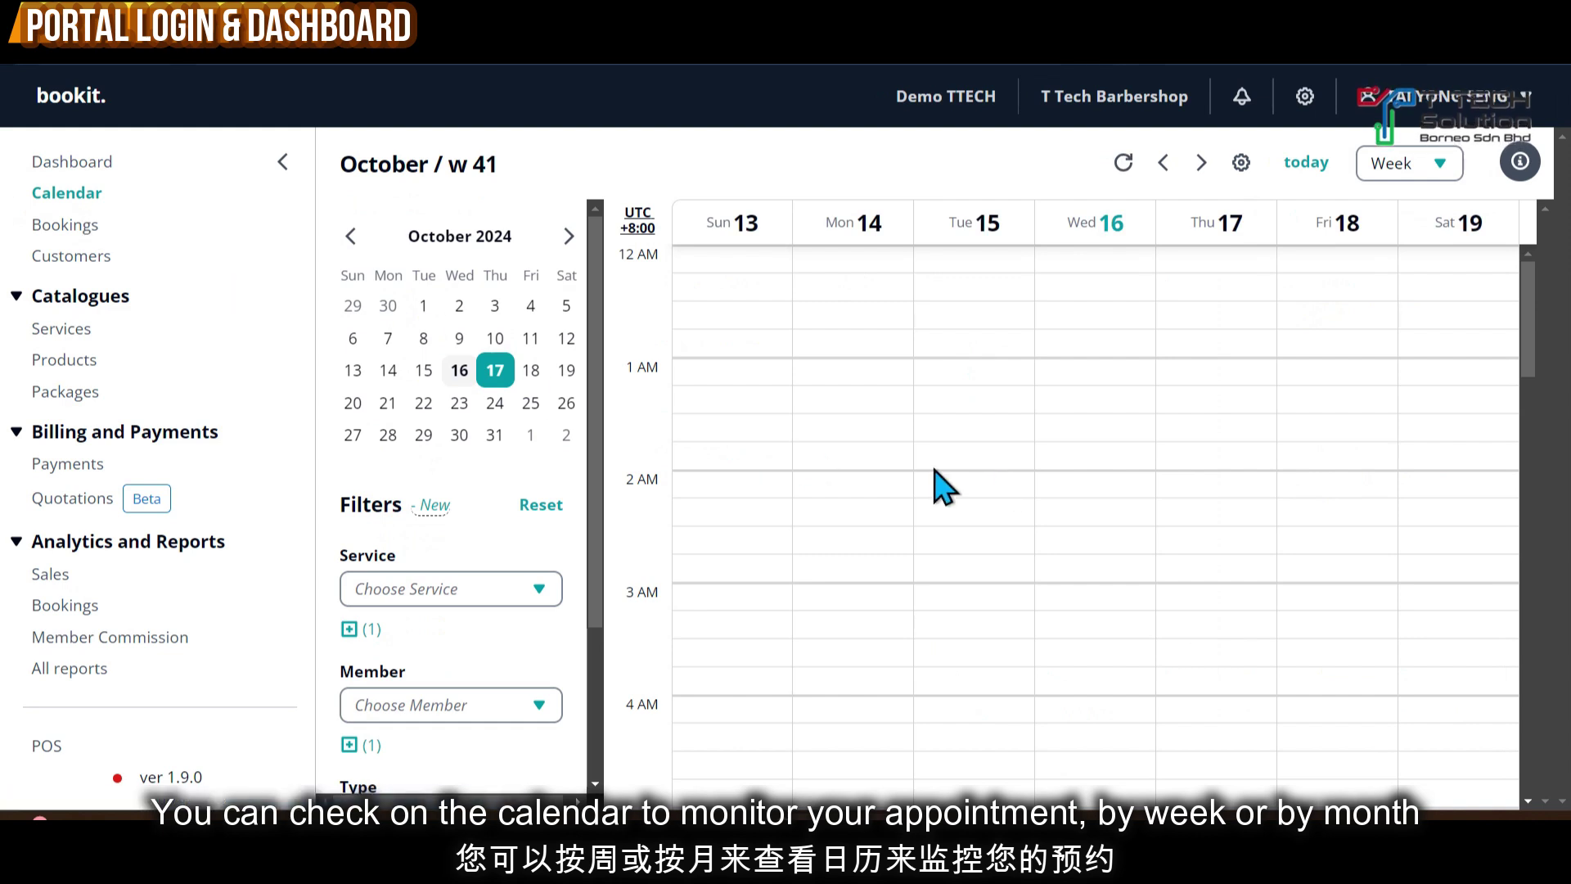
{"action": "left_click", "coordinate": [1397, 167]}
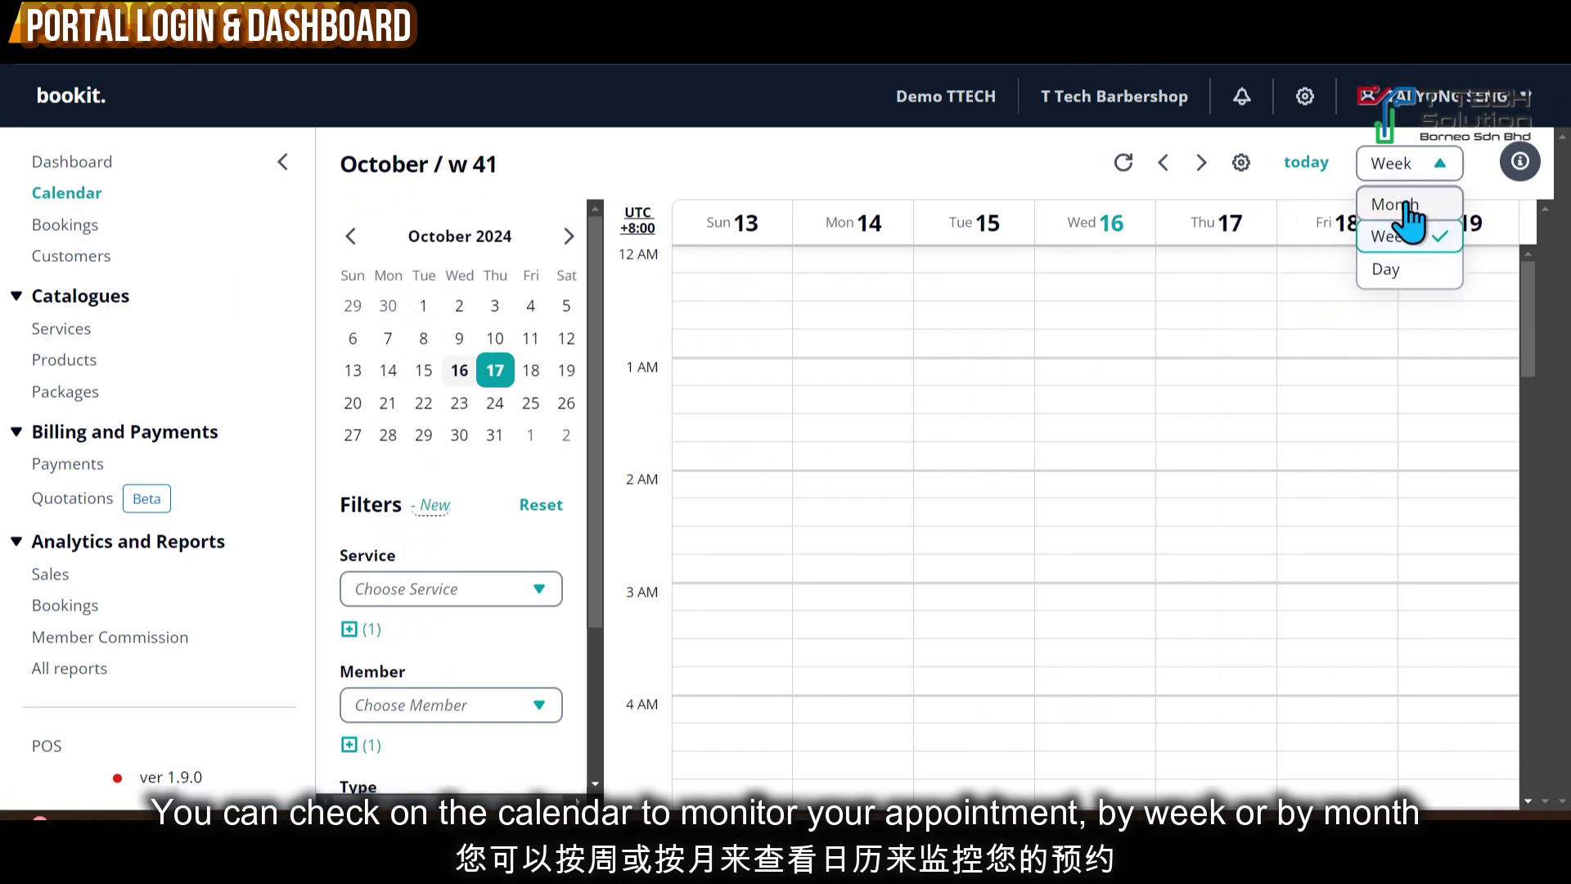
{"action": "left_click", "coordinate": [1400, 202]}
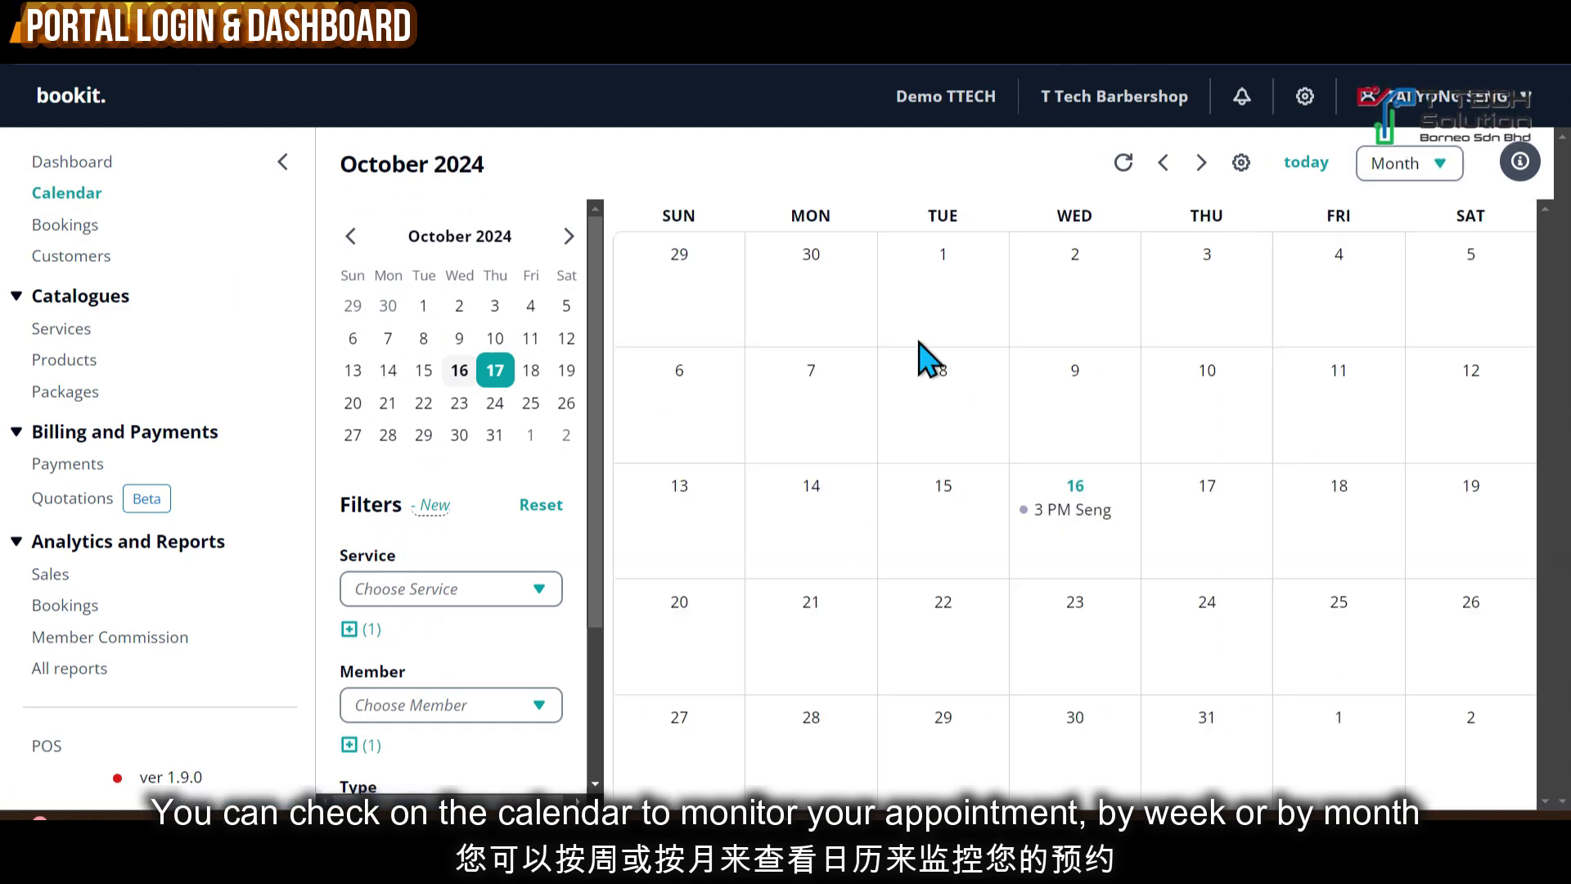
{"action": "left_click", "coordinate": [1093, 515]}
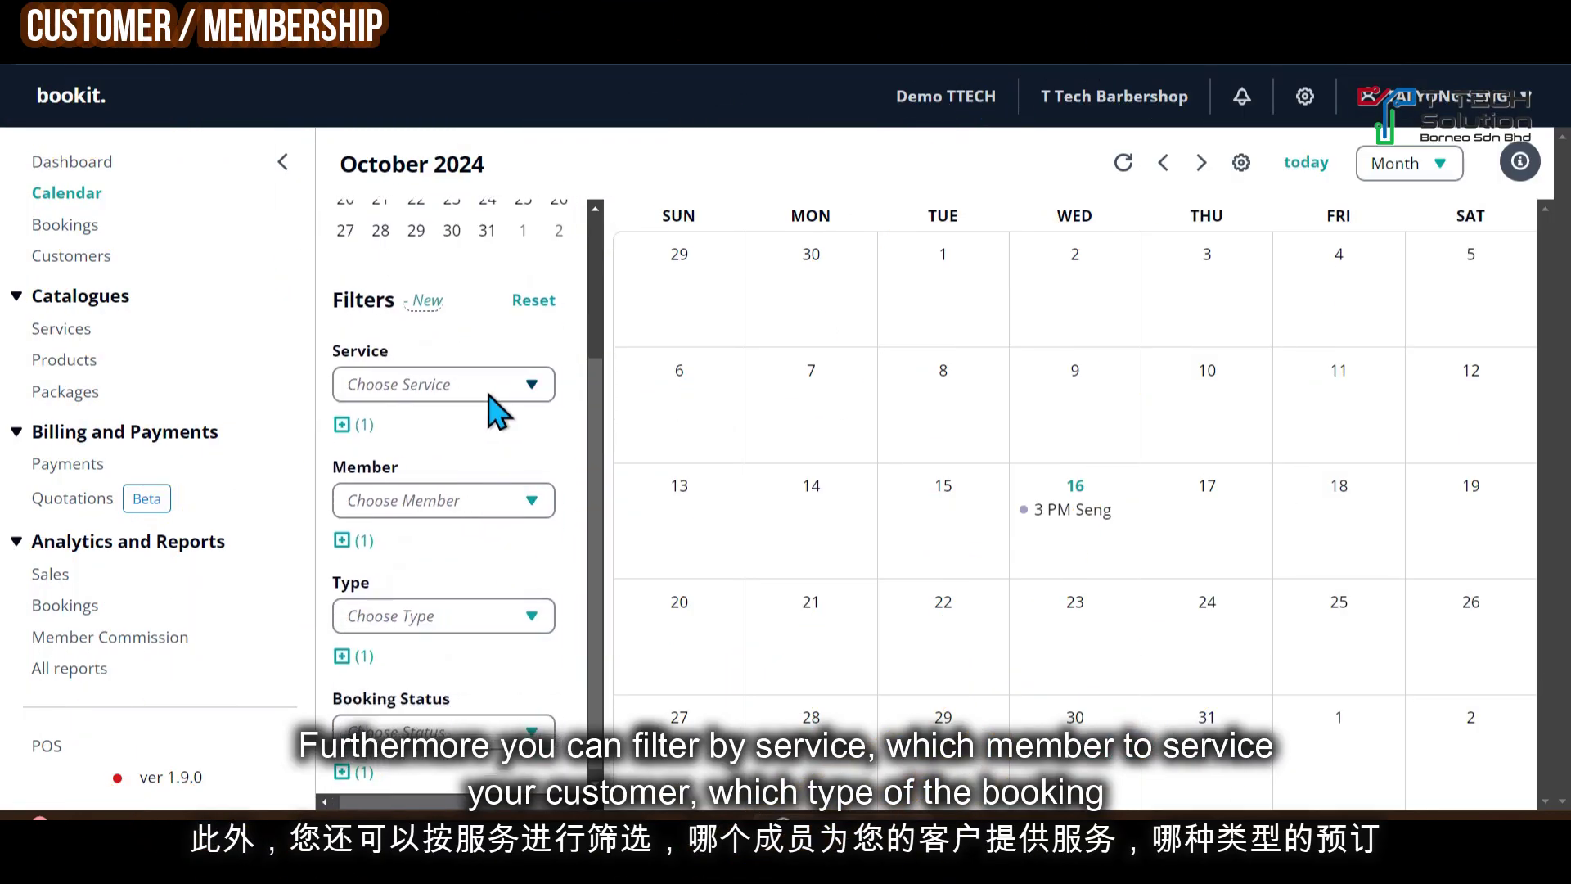
Check the service, staff, booking type and status filter options, then list all bookings
{"action": "left_click", "coordinate": [491, 398]}
{"action": "left_click", "coordinate": [501, 398]}
{"action": "left_click", "coordinate": [466, 501]}
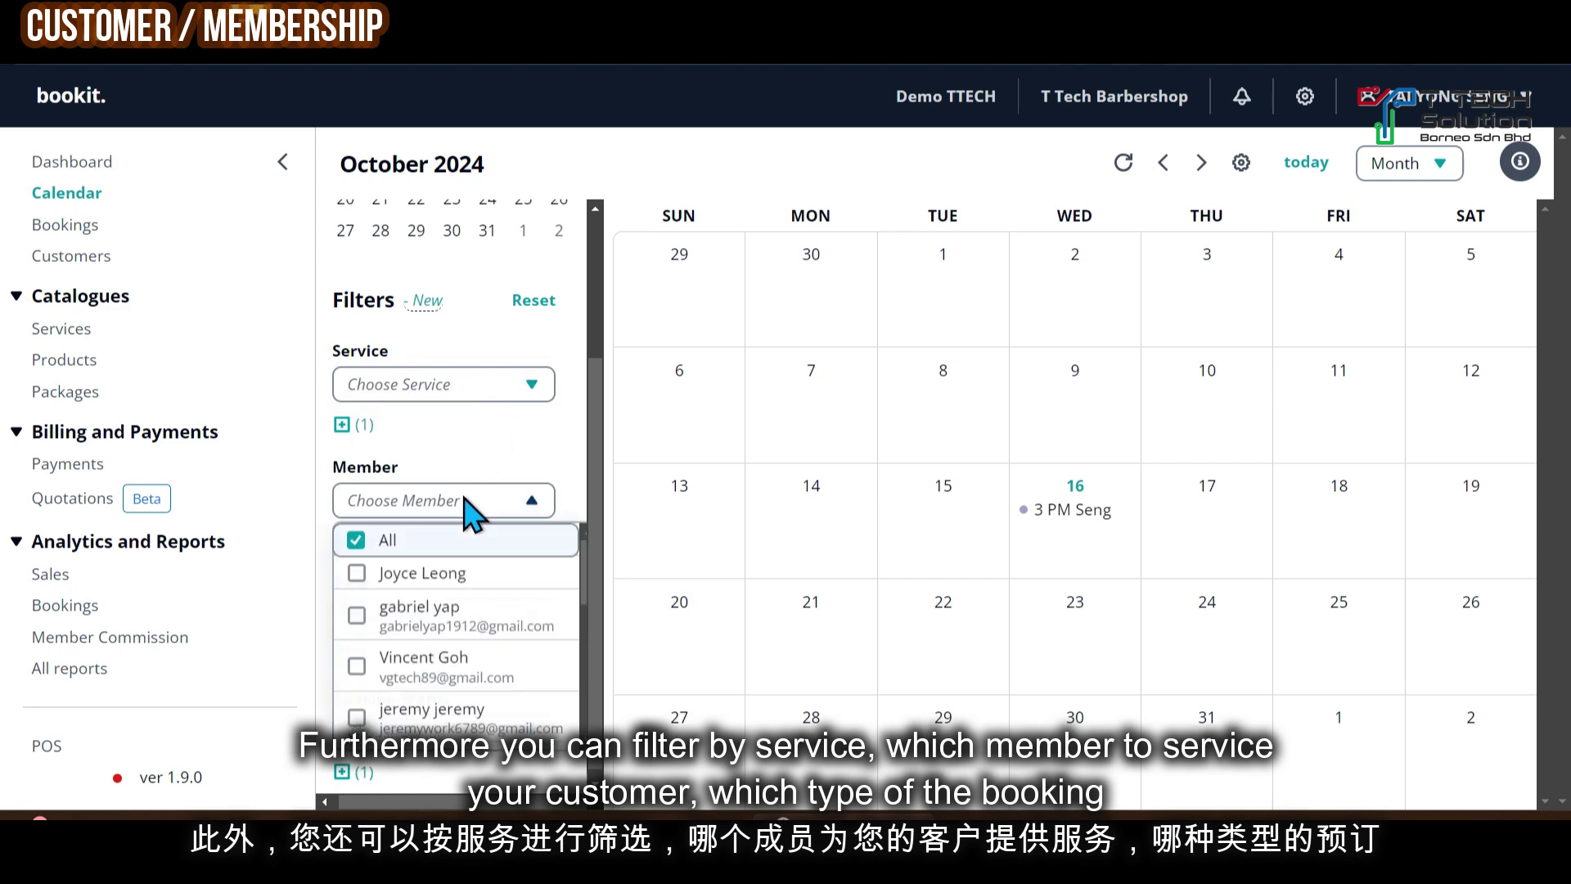
{"action": "left_click", "coordinate": [469, 500]}
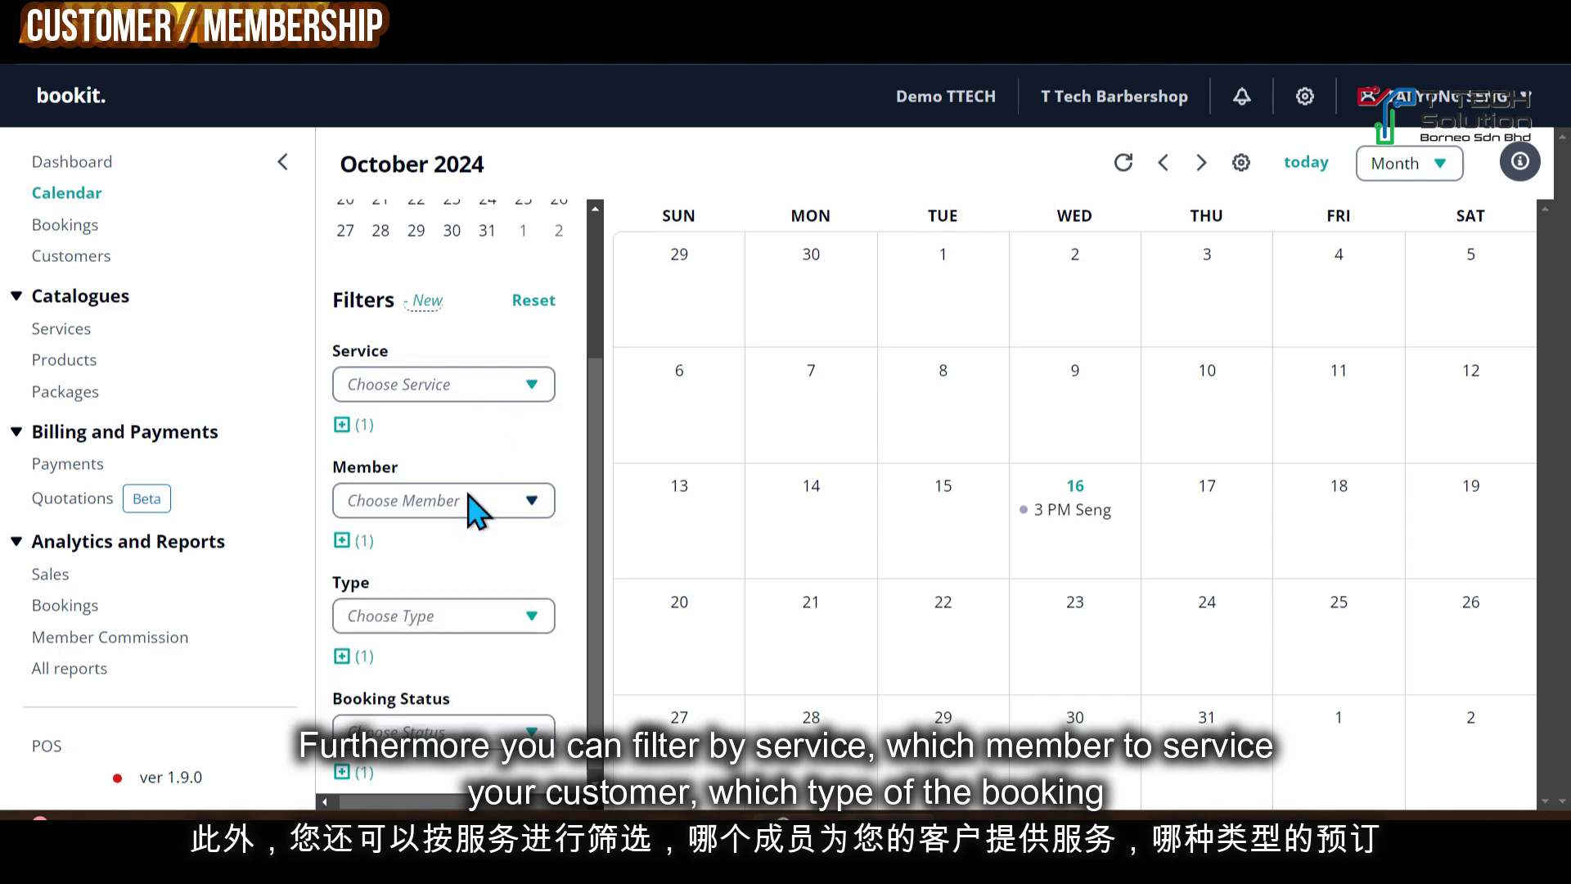
{"action": "left_click", "coordinate": [474, 630]}
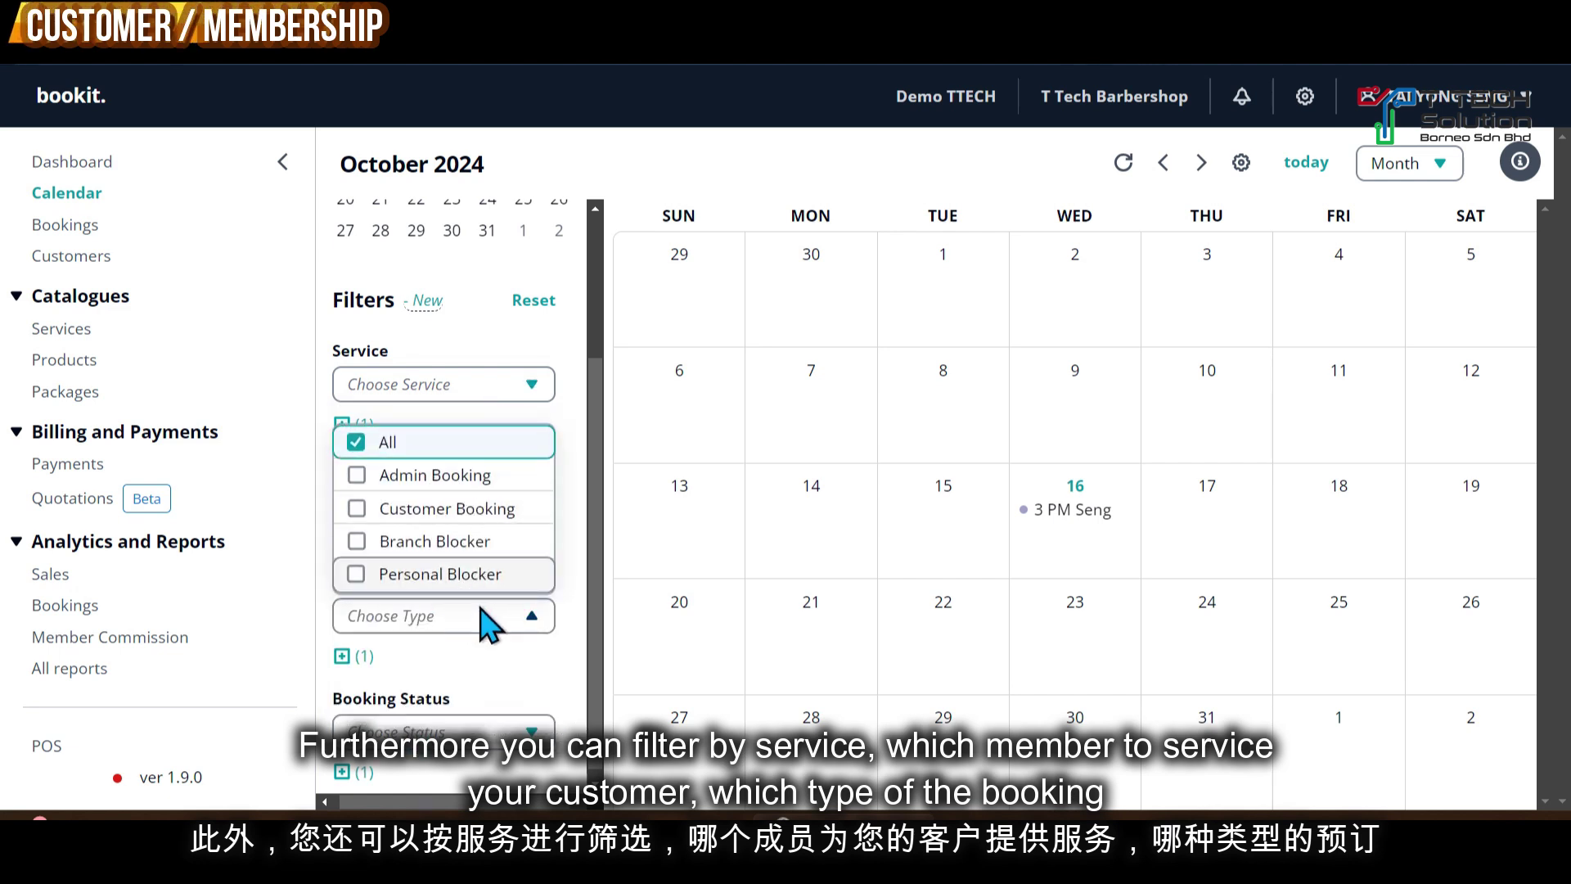
{"action": "left_click", "coordinate": [487, 627]}
{"action": "scroll", "coordinate": [483, 704], "scroll_direction": "down", "scroll_amount": 1}
{"action": "left_click", "coordinate": [479, 732]}
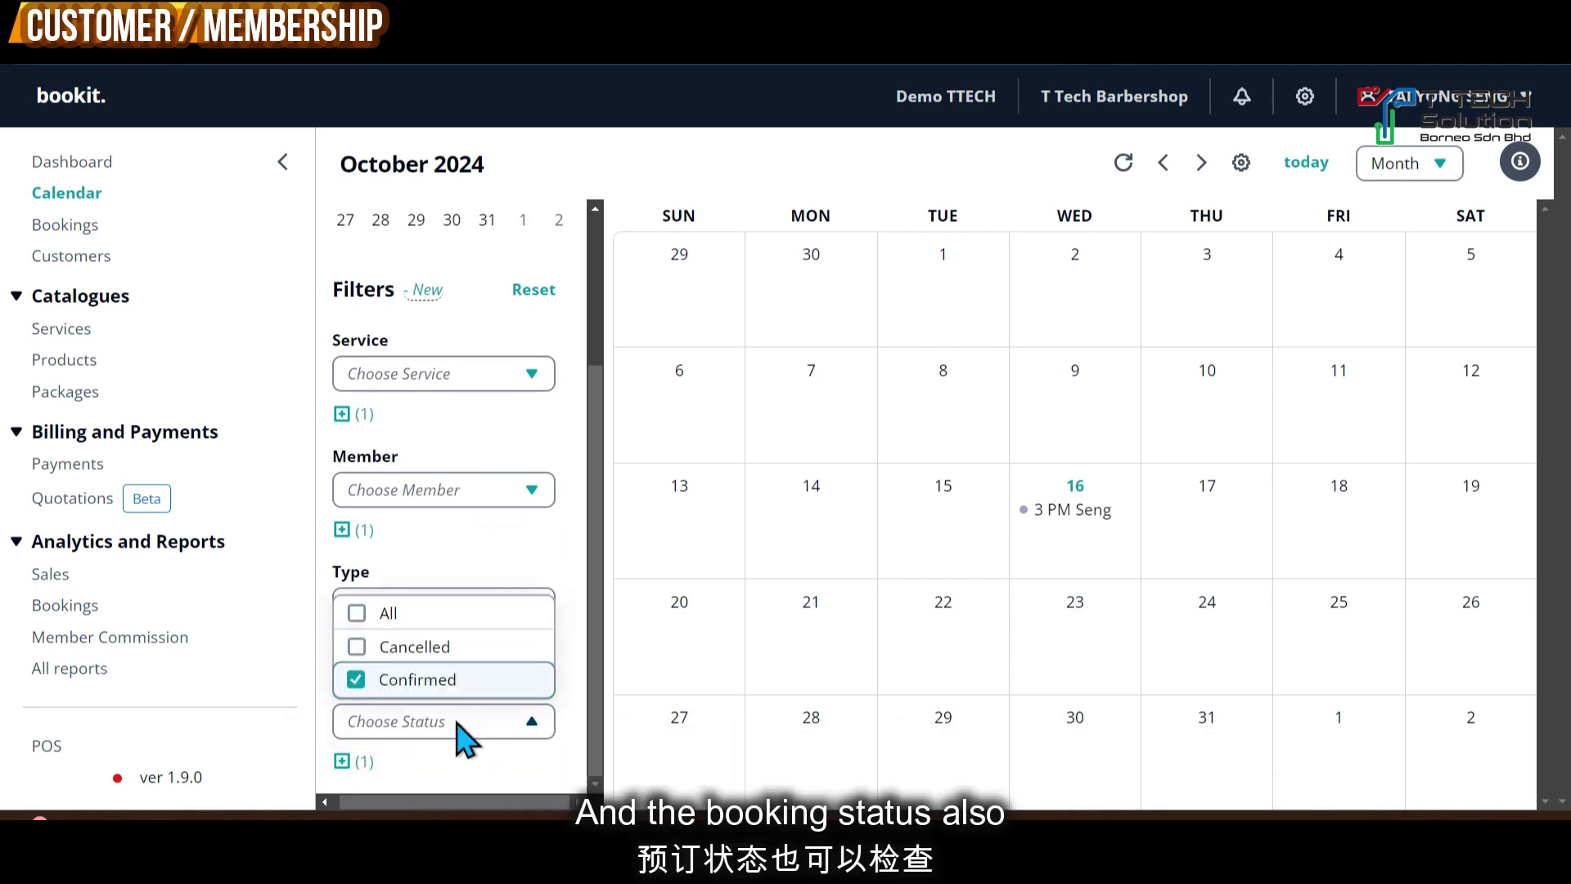
{"action": "left_click", "coordinate": [462, 732]}
{"action": "left_click", "coordinate": [61, 230]}
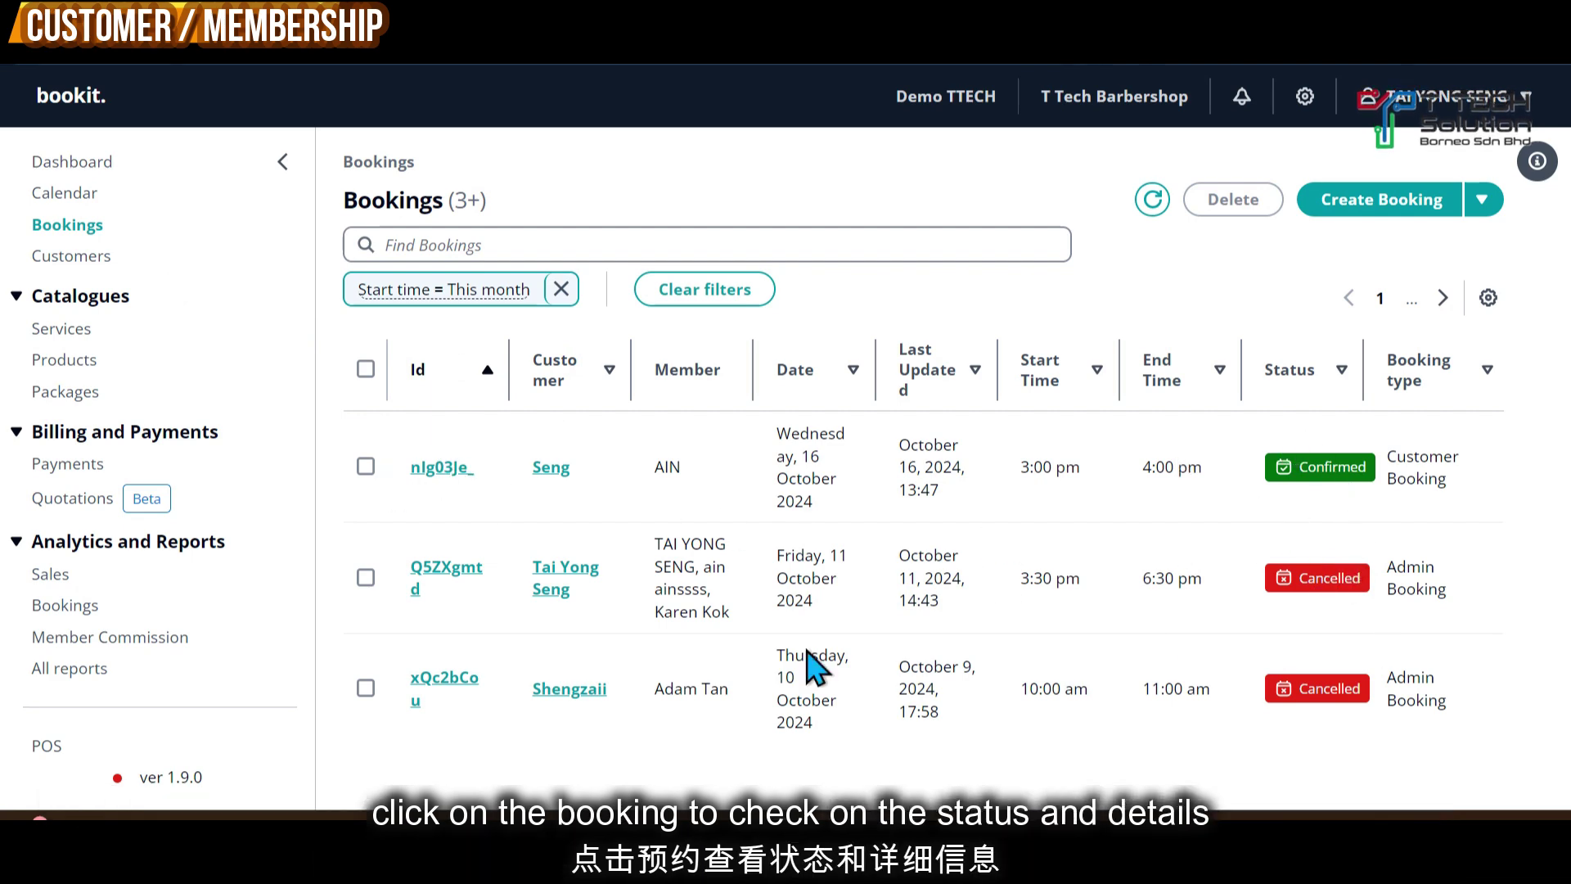
Open the first Confirmed booking and review its RM 150.00 haircut, 3:00–4:00 PM slot and messages
{"action": "left_click", "coordinate": [443, 475]}
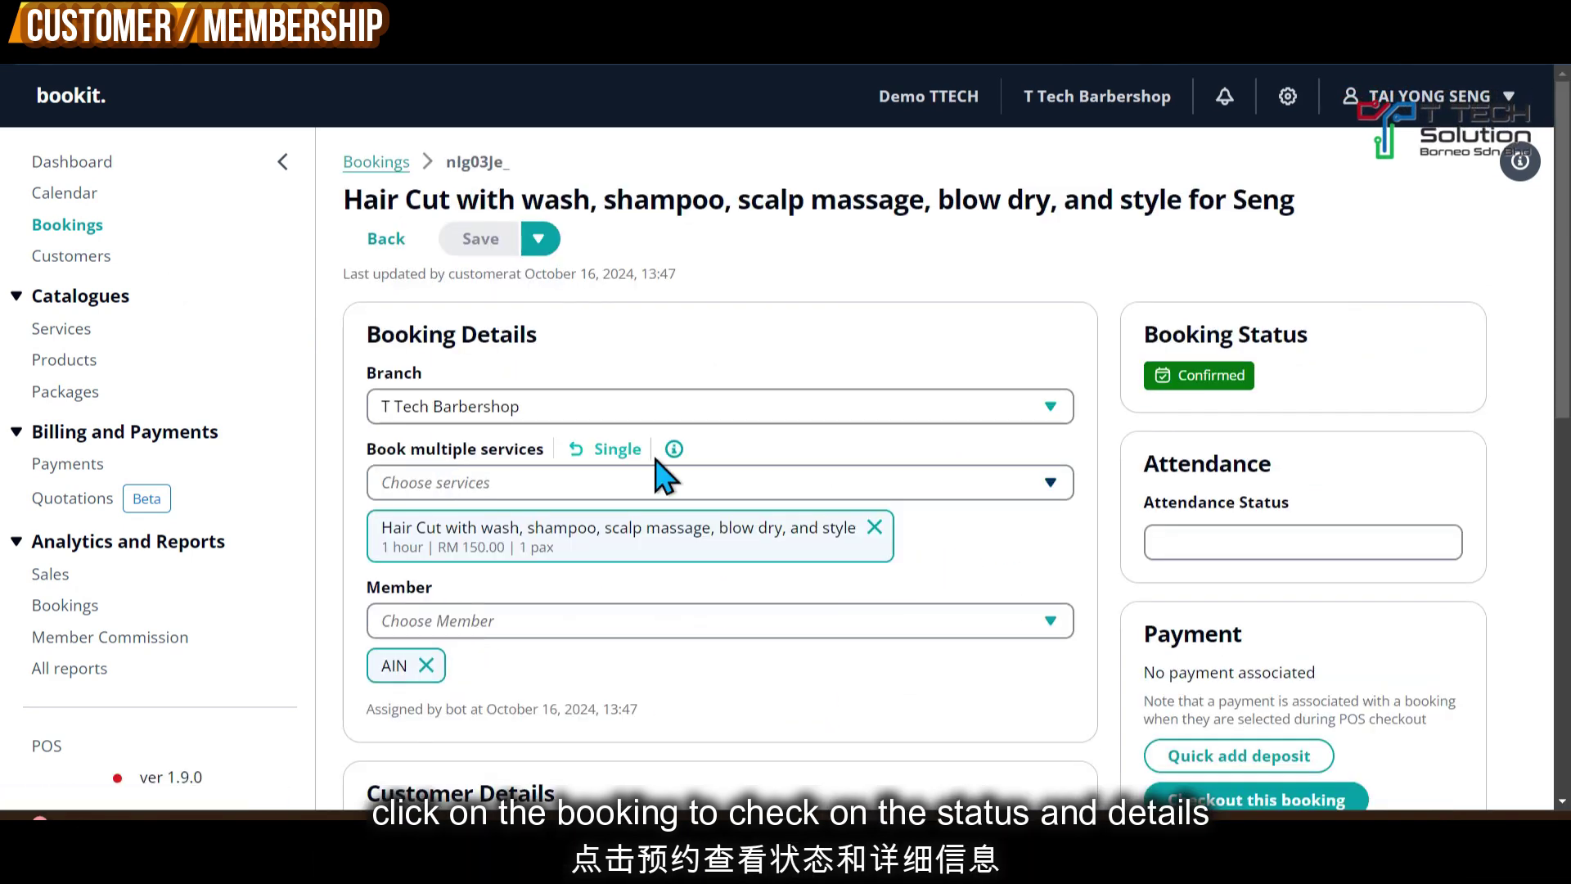
{"action": "scroll", "coordinate": [843, 532], "scroll_direction": "down", "scroll_amount": 2}
{"action": "scroll", "coordinate": [843, 532], "scroll_direction": "down", "scroll_amount": 6}
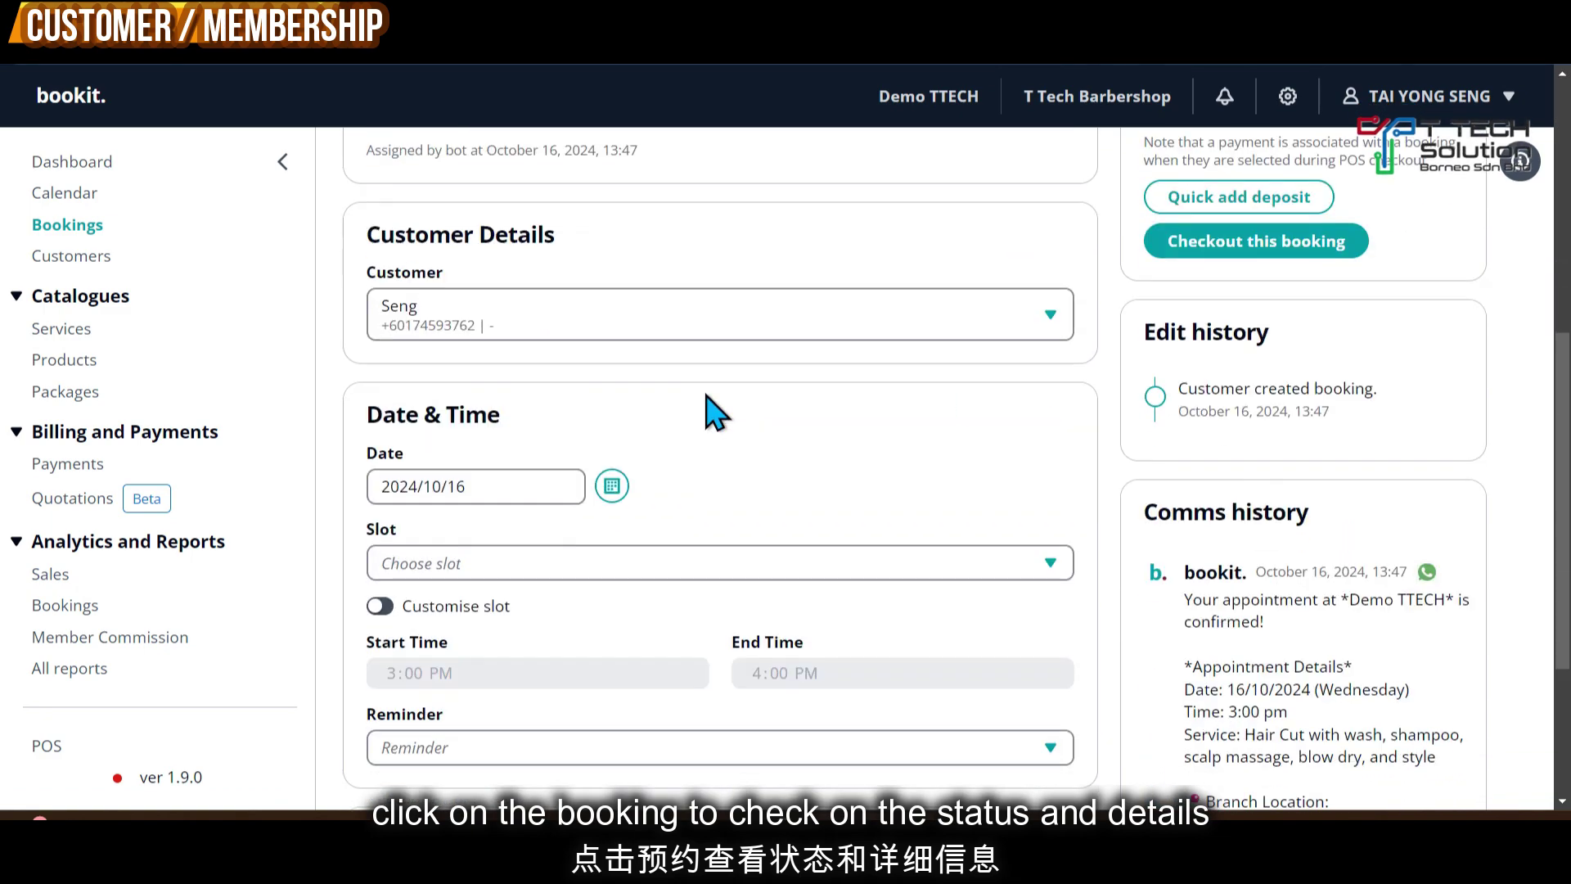
{"action": "scroll", "coordinate": [711, 410], "scroll_direction": "up", "scroll_amount": 3}
{"action": "scroll", "coordinate": [666, 449], "scroll_direction": "down", "scroll_amount": 3}
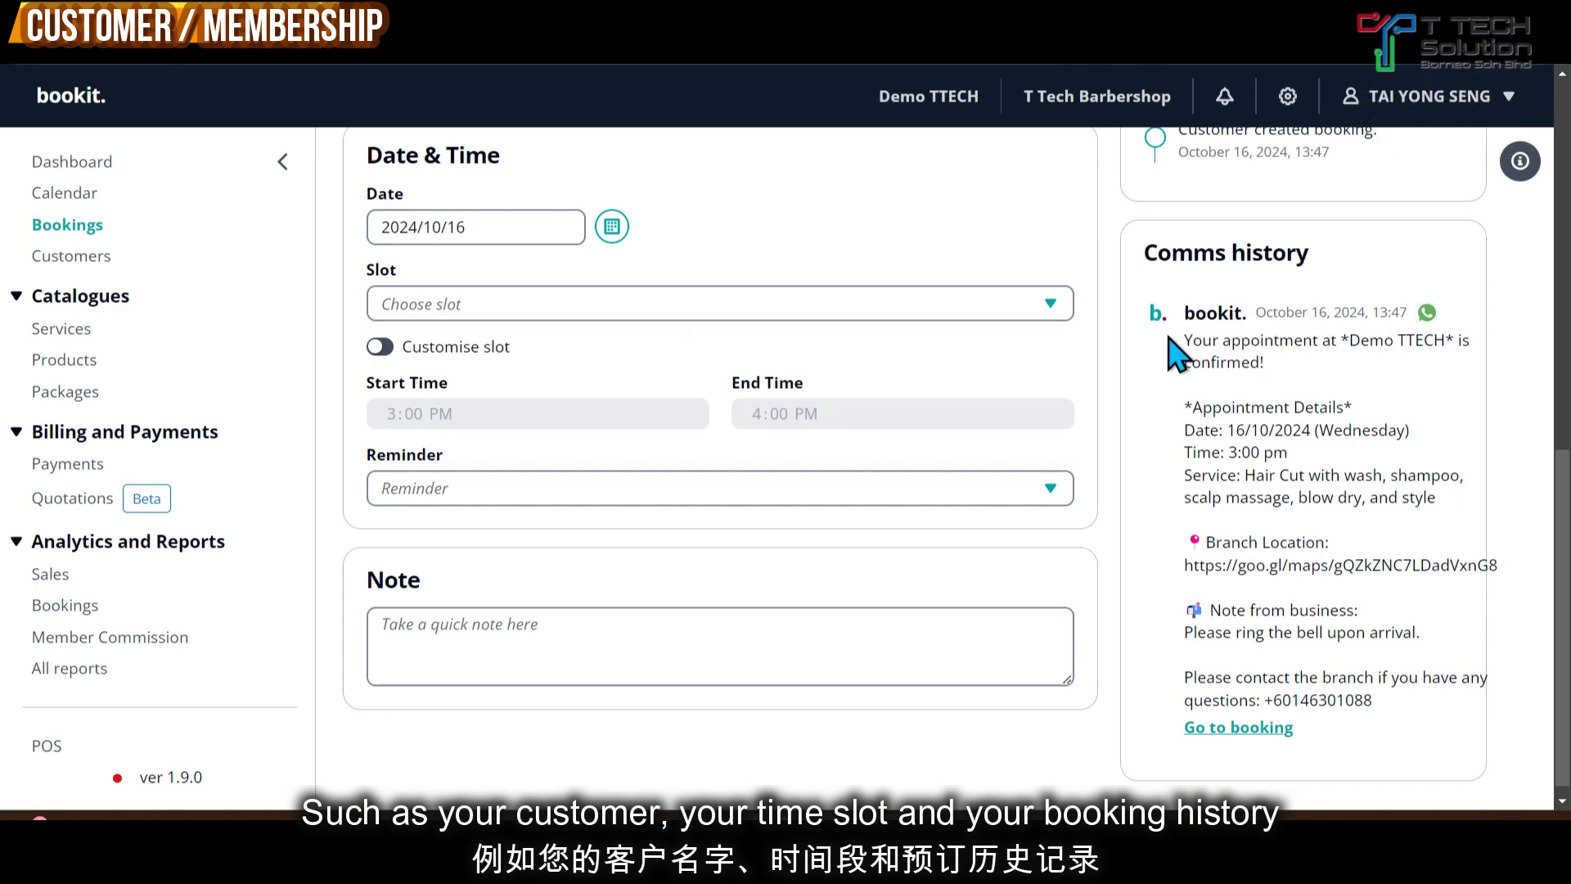
{"action": "scroll", "coordinate": [654, 491], "scroll_direction": "up", "scroll_amount": 8}
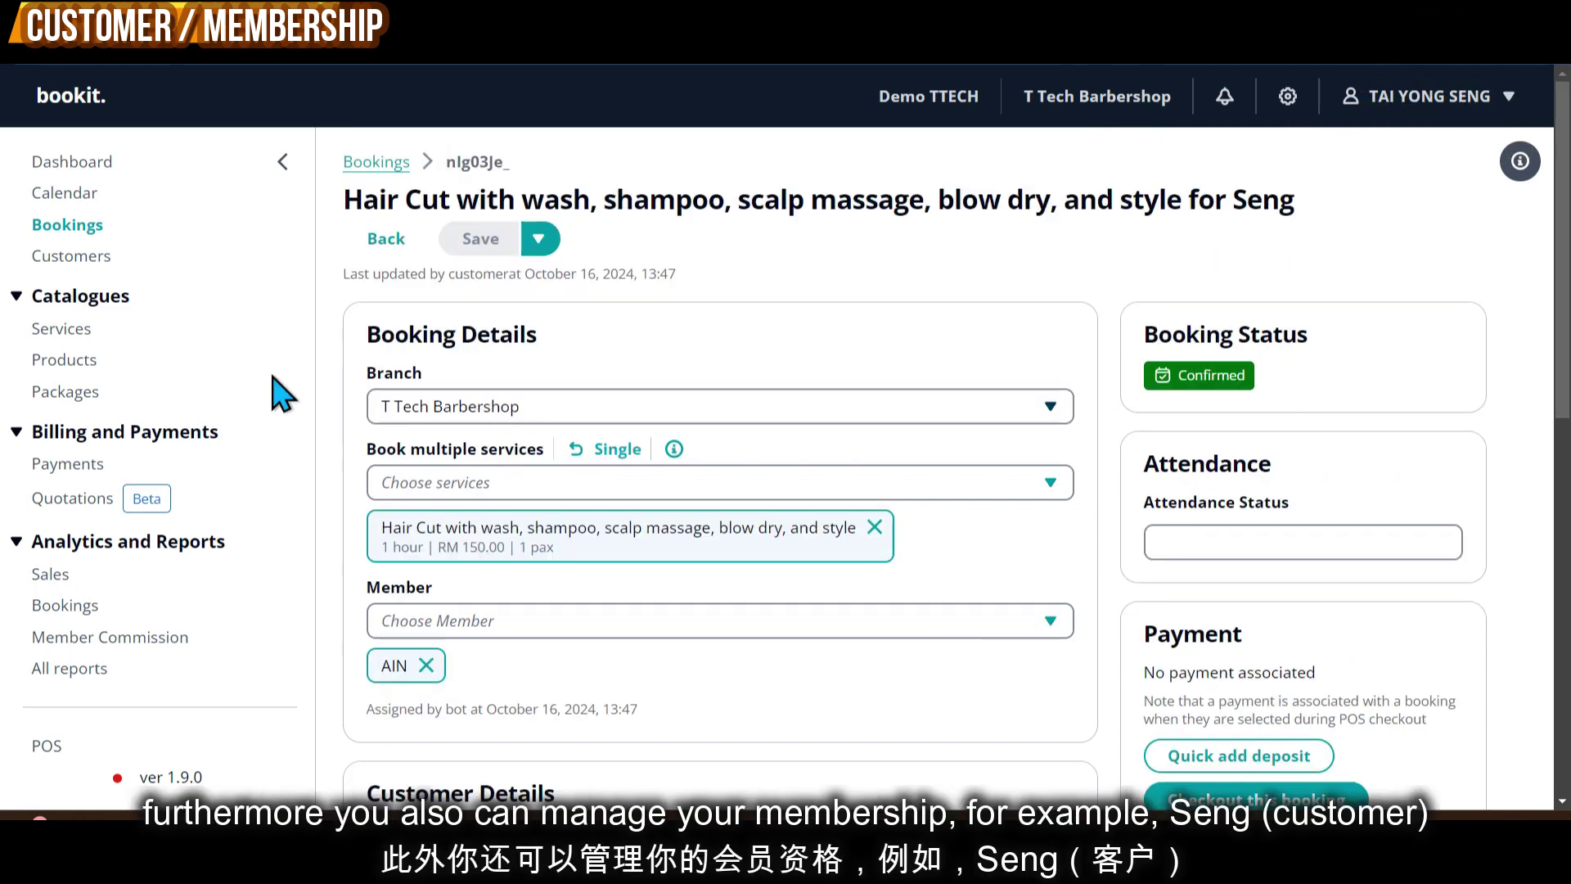
{"action": "left_click", "coordinate": [75, 258]}
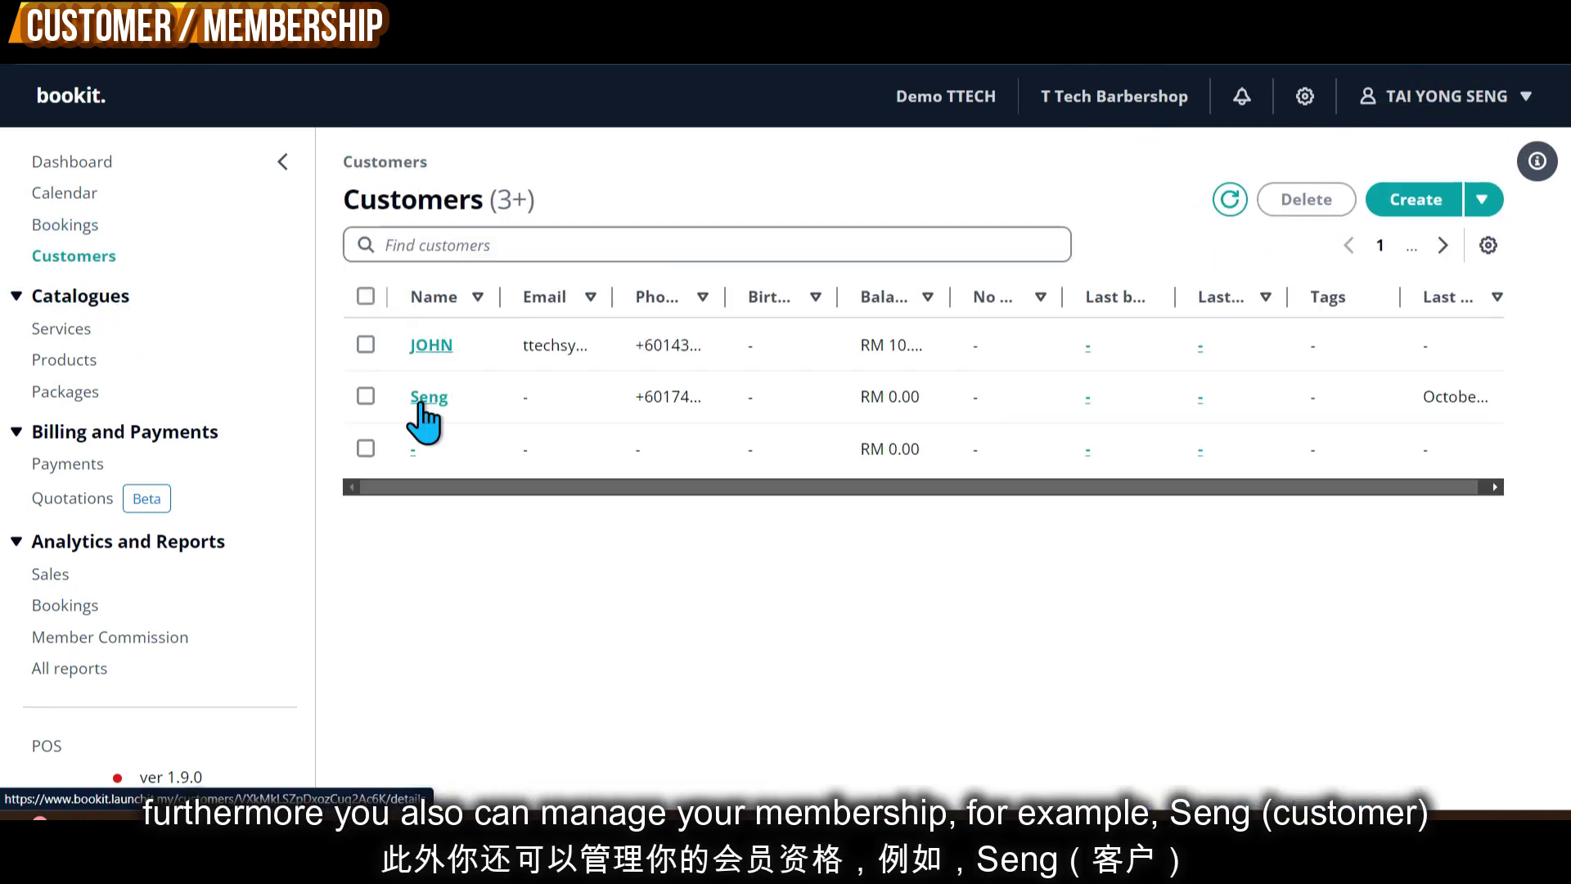
Open the booking customer's record and show their packages by Item
{"action": "left_click", "coordinate": [423, 398]}
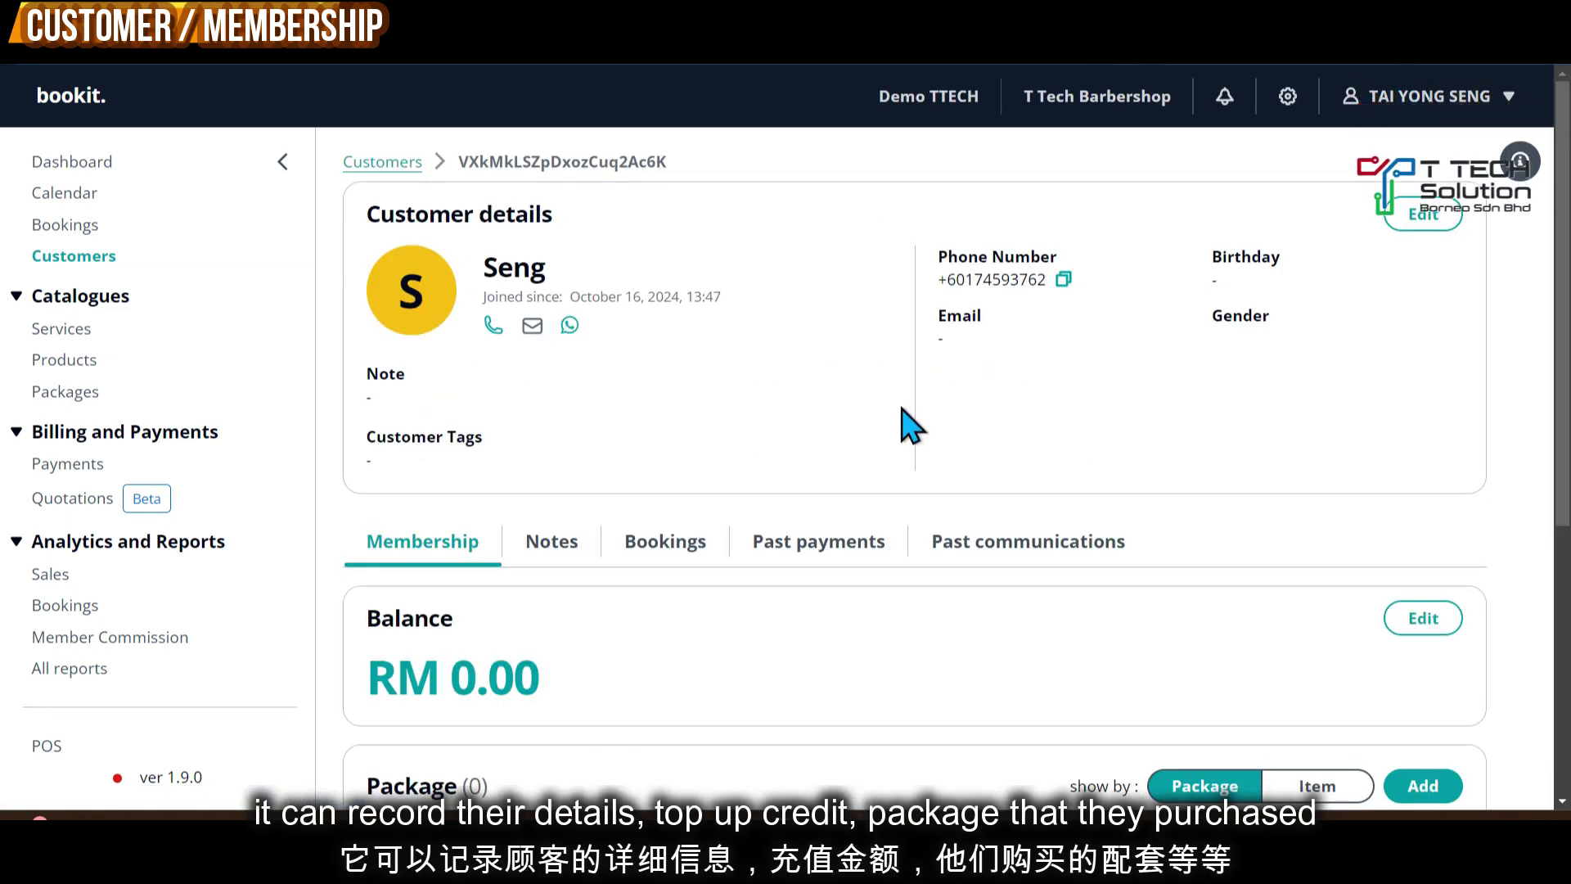
{"action": "scroll", "coordinate": [906, 424], "scroll_direction": "down", "scroll_amount": 5}
{"action": "scroll", "coordinate": [842, 340], "scroll_direction": "up", "scroll_amount": 2}
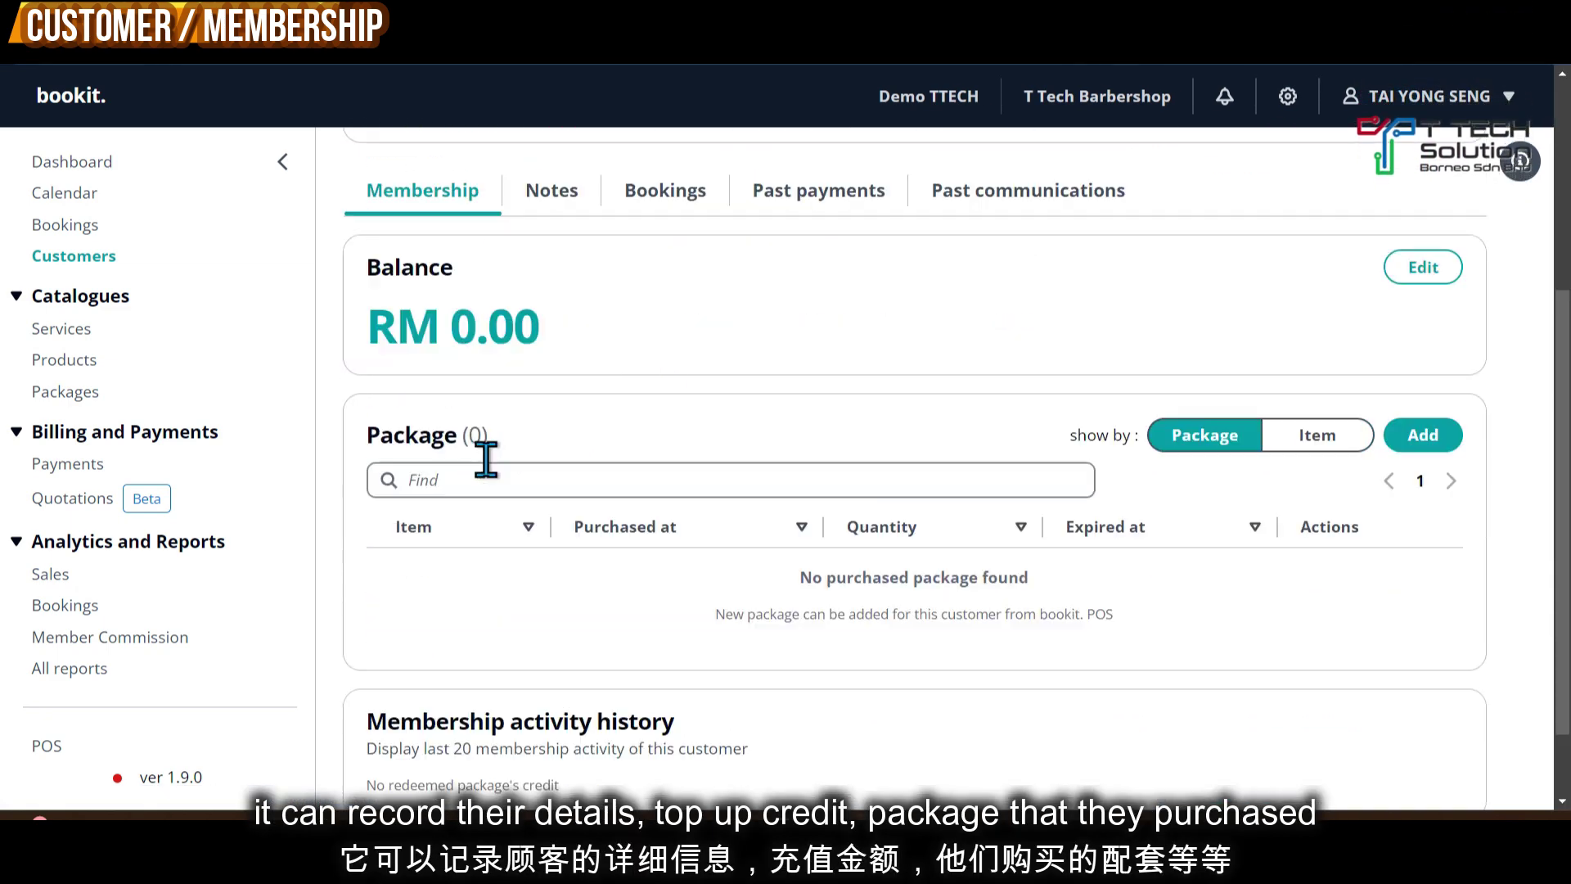
{"action": "scroll", "coordinate": [898, 393], "scroll_direction": "down", "scroll_amount": 3}
{"action": "left_click", "coordinate": [1303, 342]}
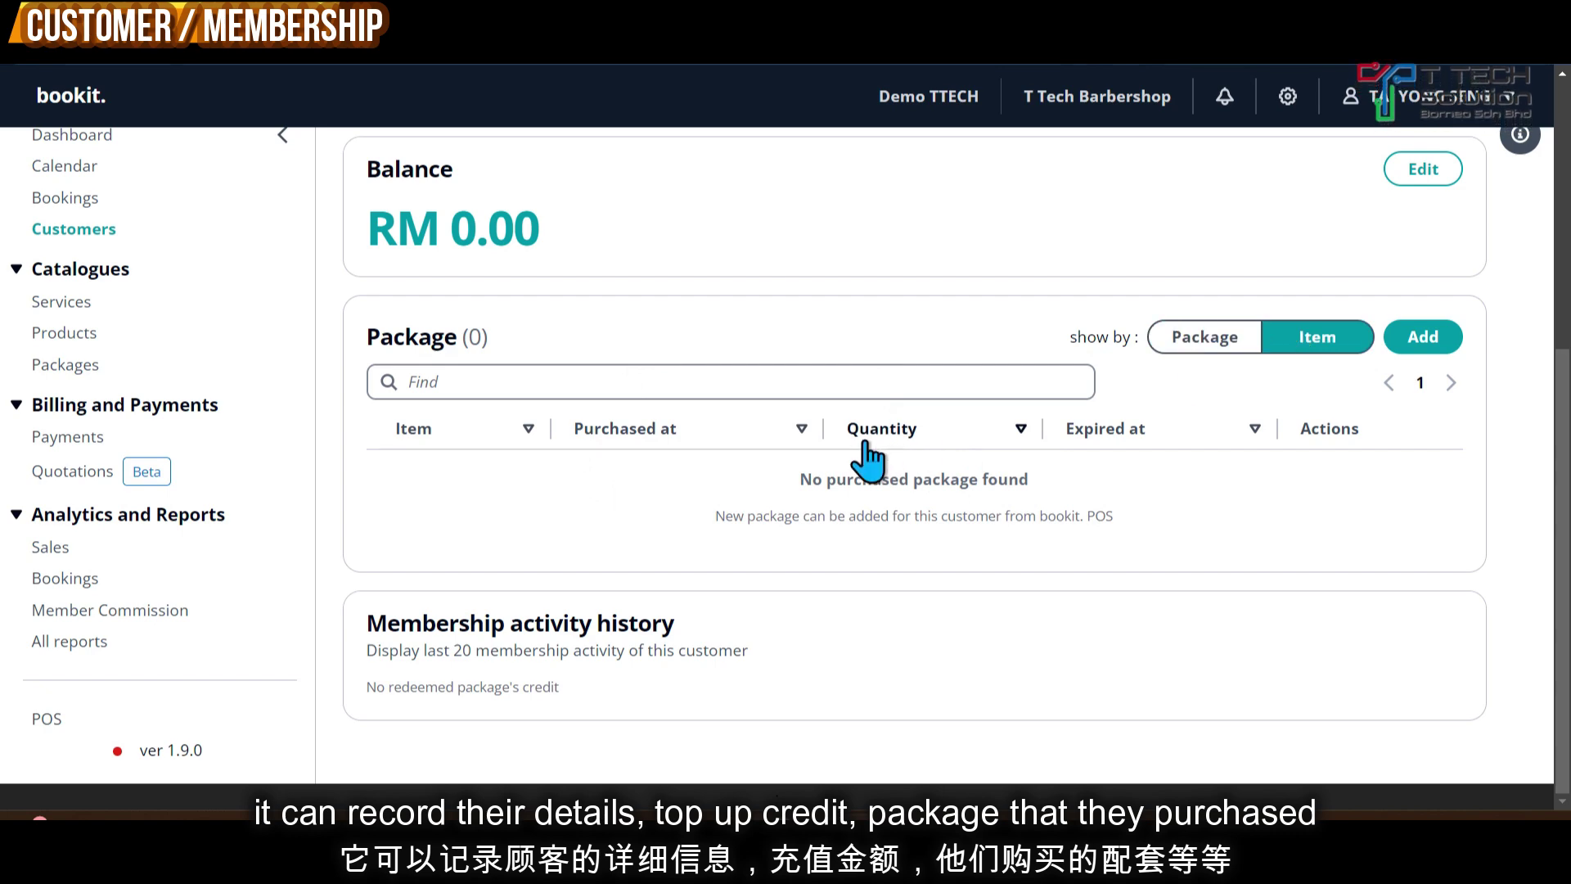
{"action": "scroll", "coordinate": [842, 491], "scroll_direction": "up", "scroll_amount": 5}
Look through the customer's Notes, Bookings, Past payments and Past communications tabs
{"action": "left_click", "coordinate": [542, 552]}
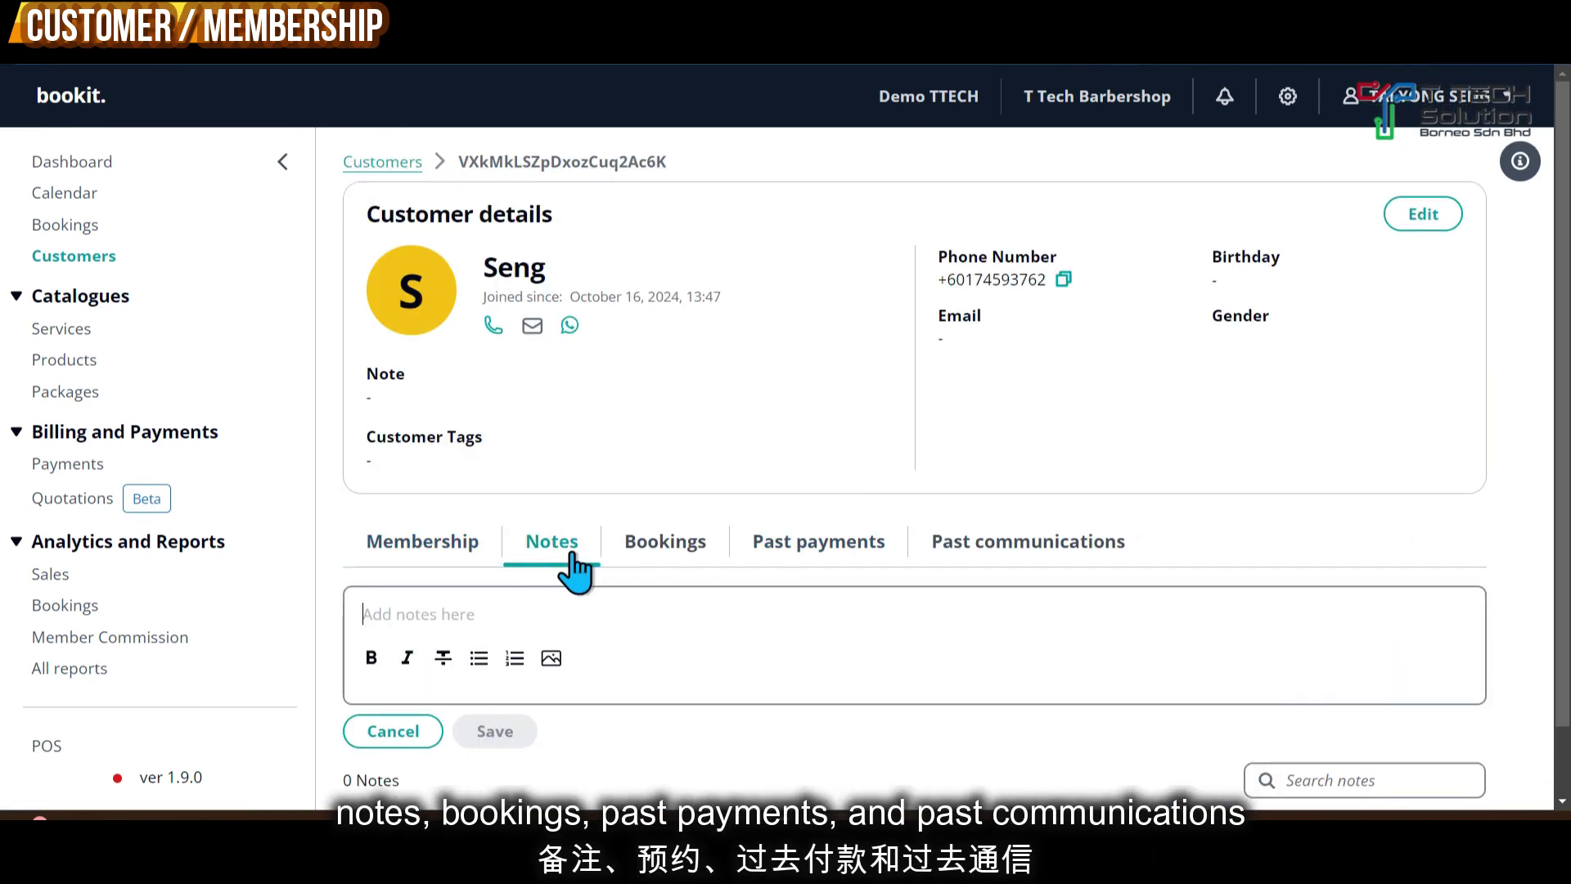
{"action": "scroll", "coordinate": [622, 532], "scroll_direction": "down", "scroll_amount": 1}
{"action": "left_click", "coordinate": [667, 478]}
{"action": "scroll", "coordinate": [793, 528], "scroll_direction": "down", "scroll_amount": 1}
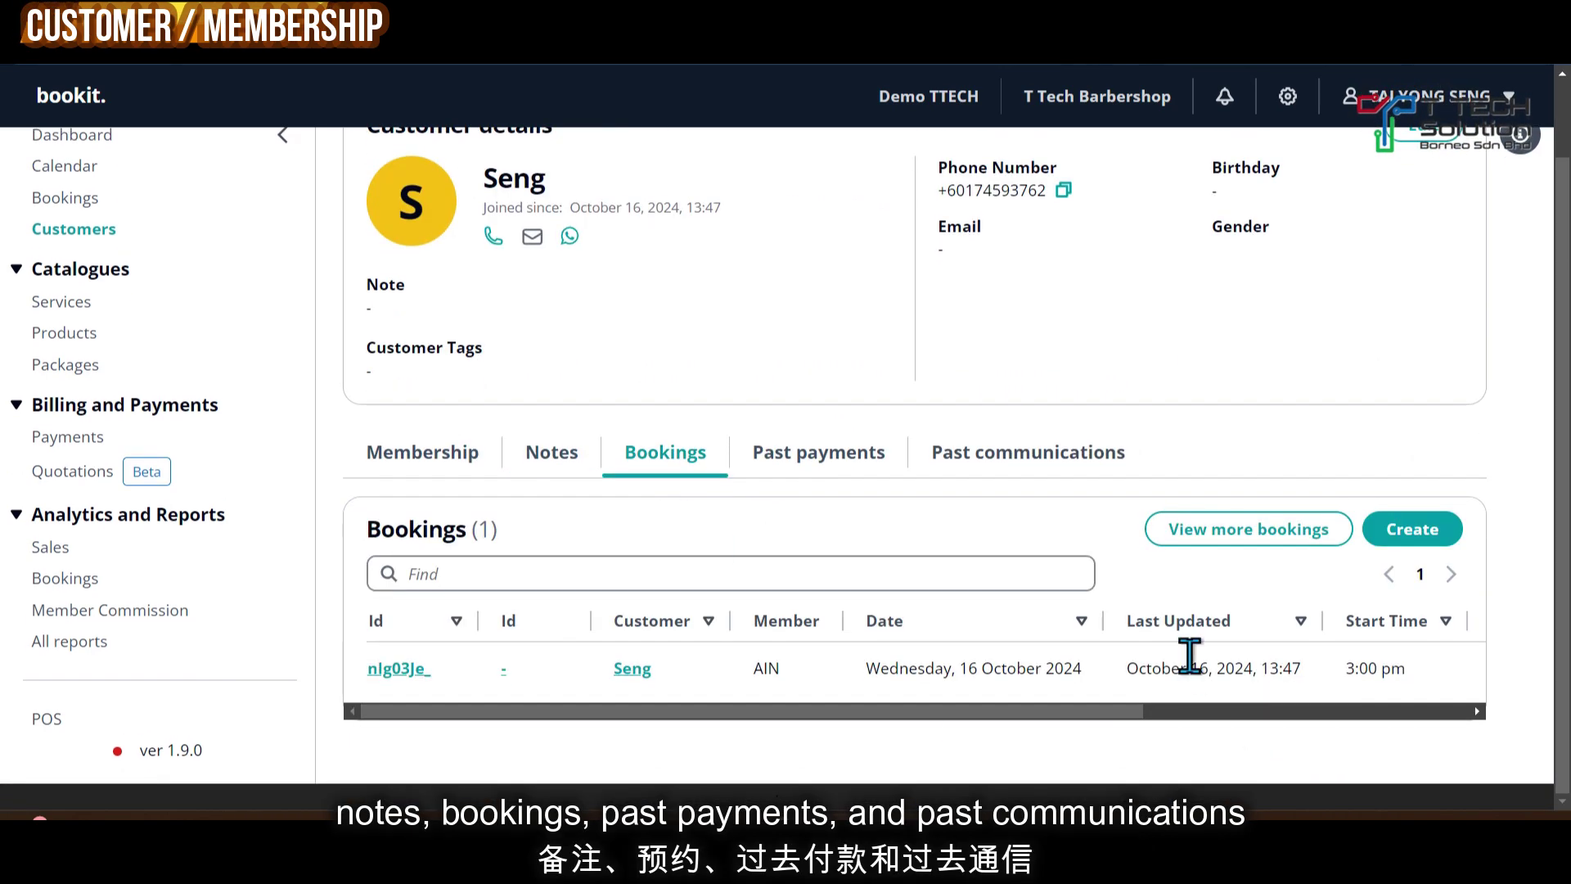
{"action": "left_click", "coordinate": [842, 468]}
{"action": "left_click", "coordinate": [949, 454]}
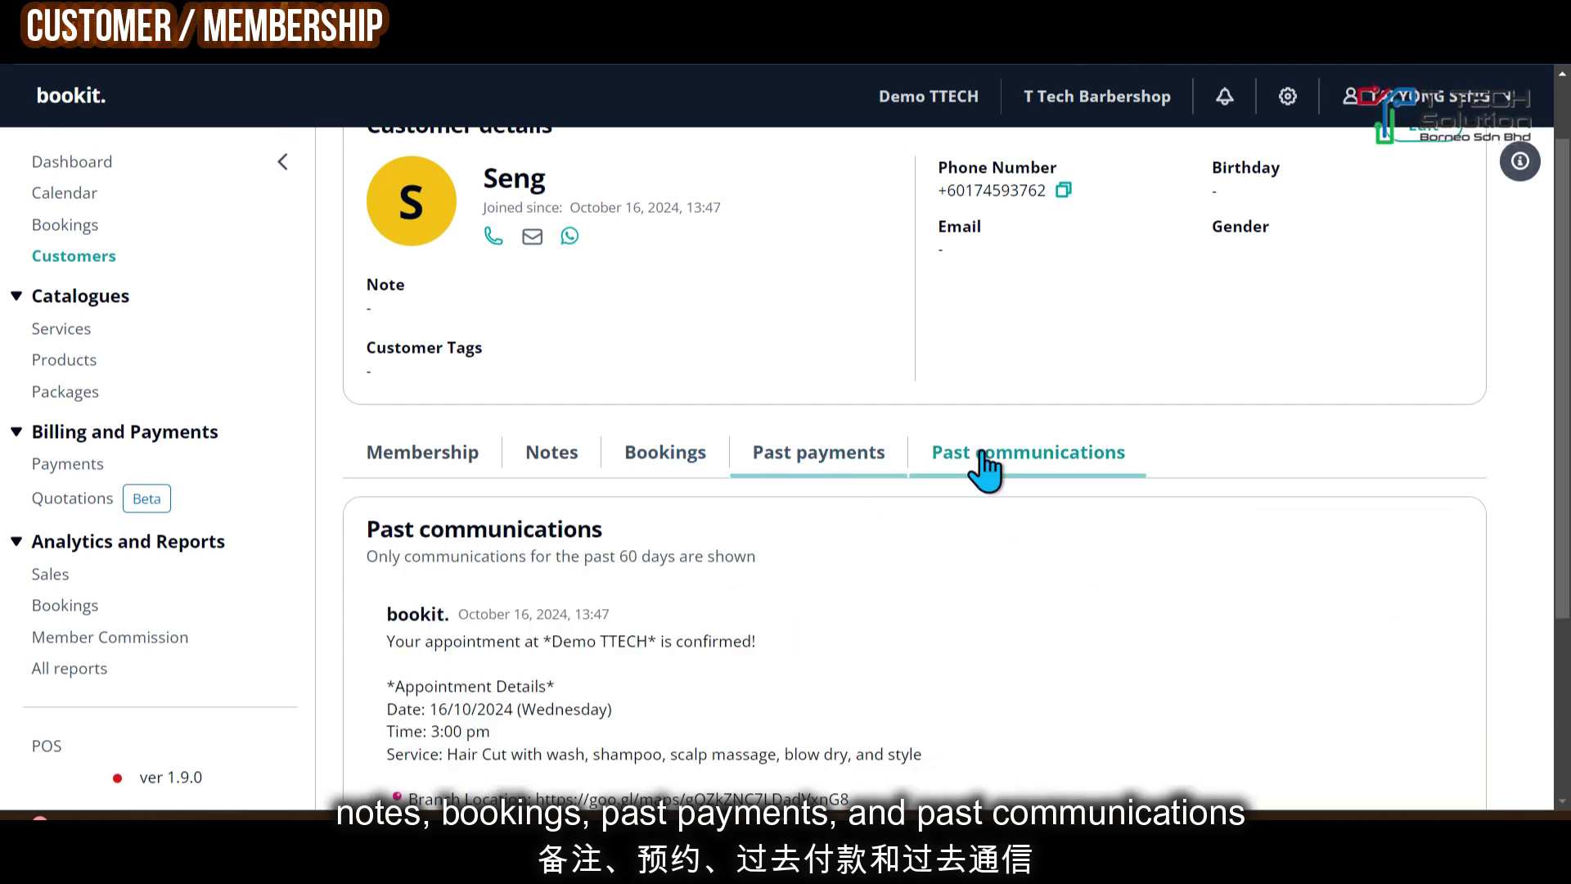
{"action": "scroll", "coordinate": [920, 495], "scroll_direction": "down", "scroll_amount": 3}
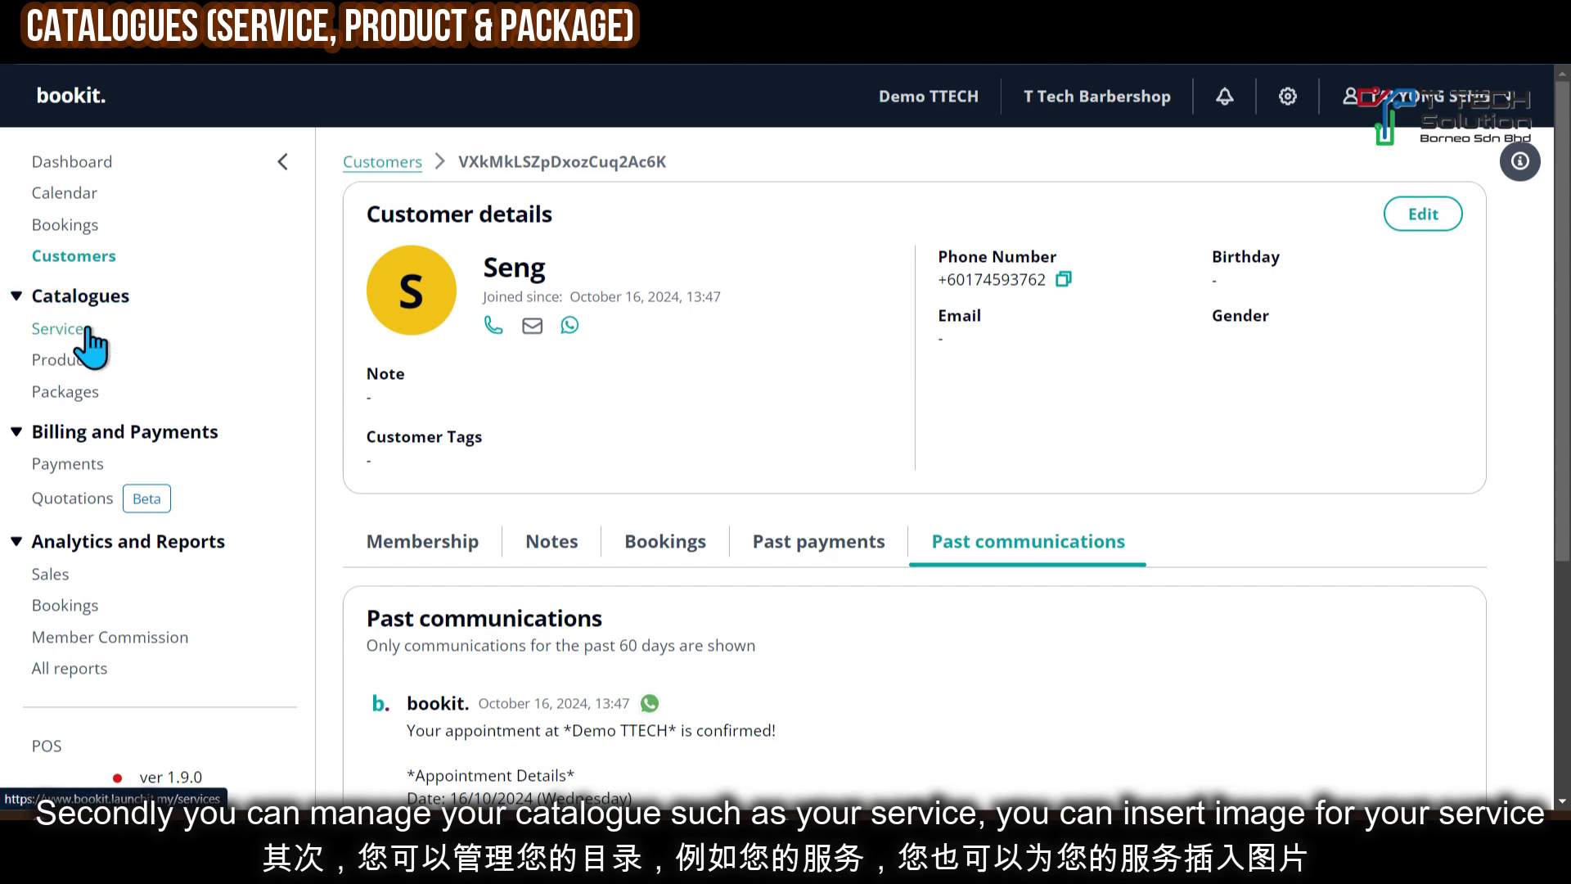
Open the 1-hour, RM 150.00 hair cut service and keep its Fixed price strategy
{"action": "left_click", "coordinate": [66, 331]}
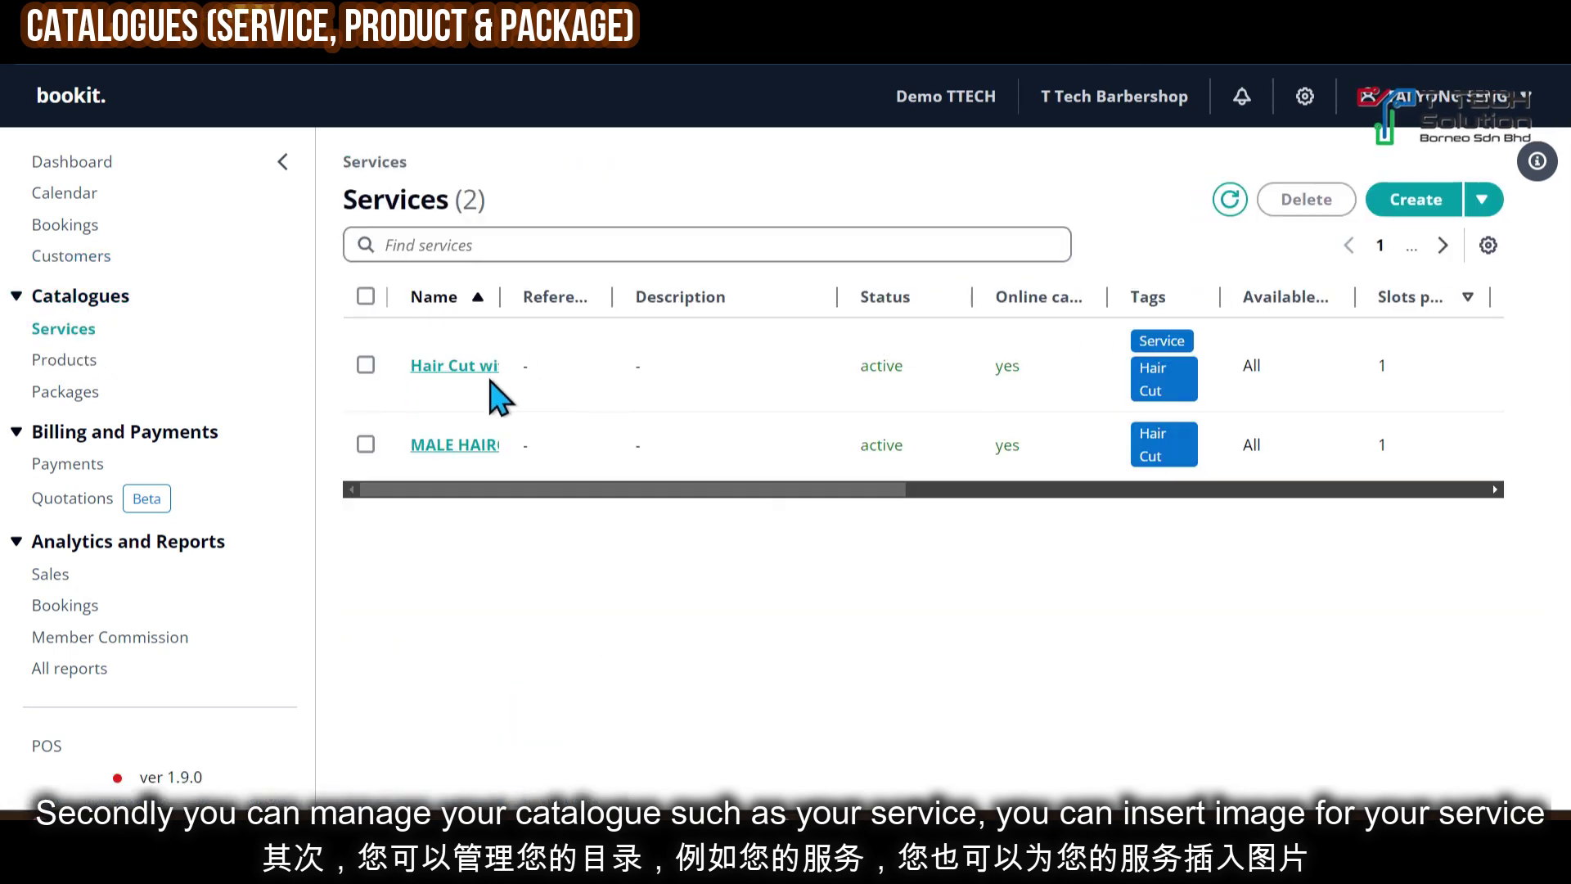
{"action": "left_click", "coordinate": [458, 372]}
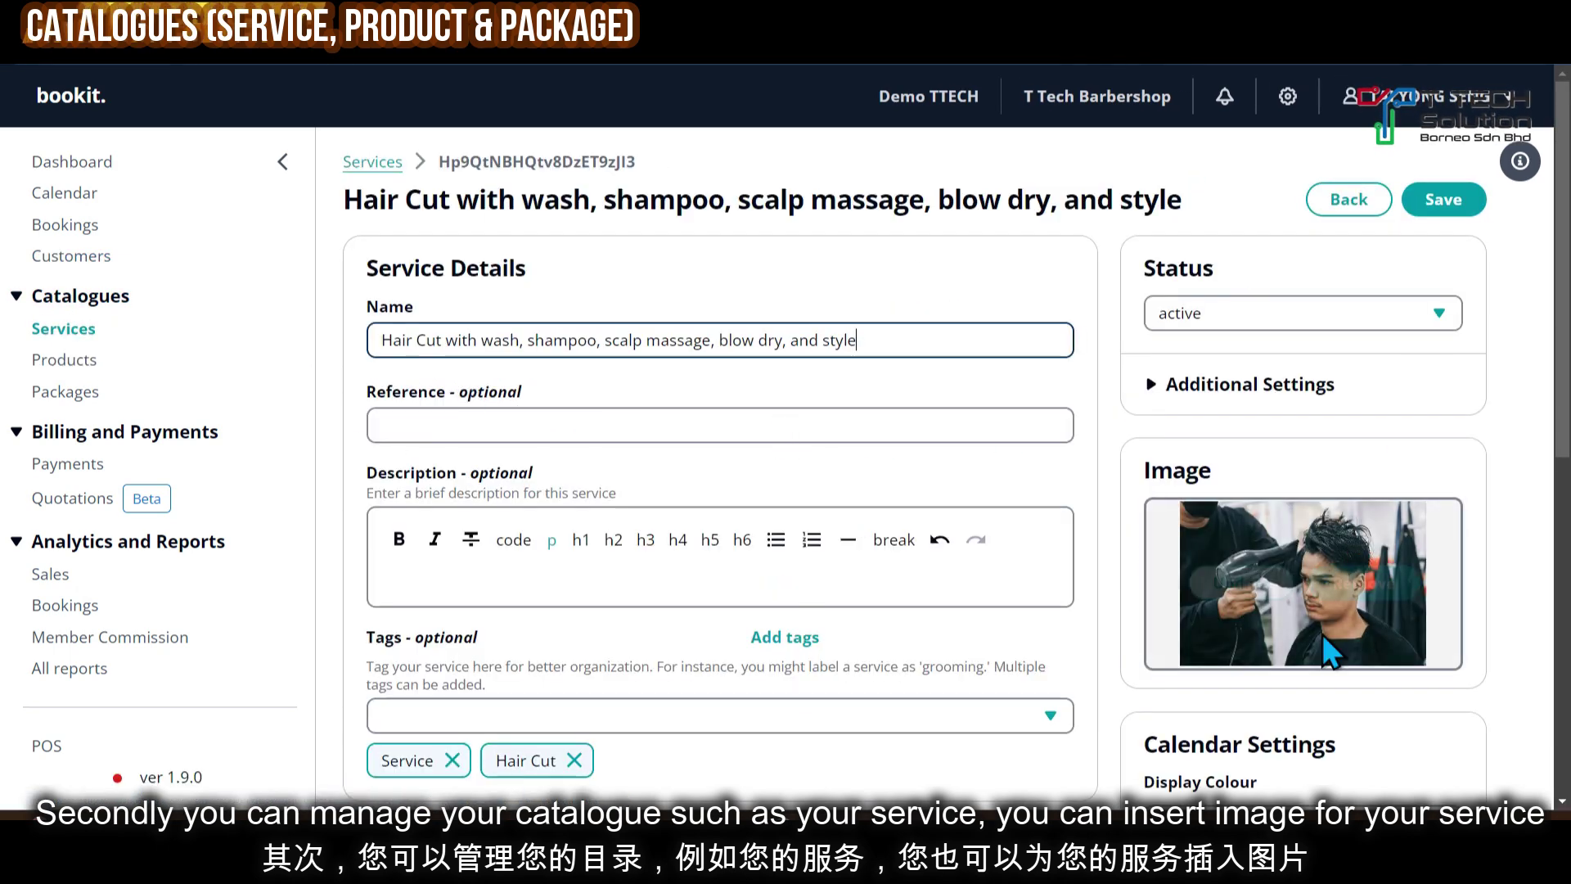
{"action": "scroll", "coordinate": [898, 568], "scroll_direction": "down", "scroll_amount": 8}
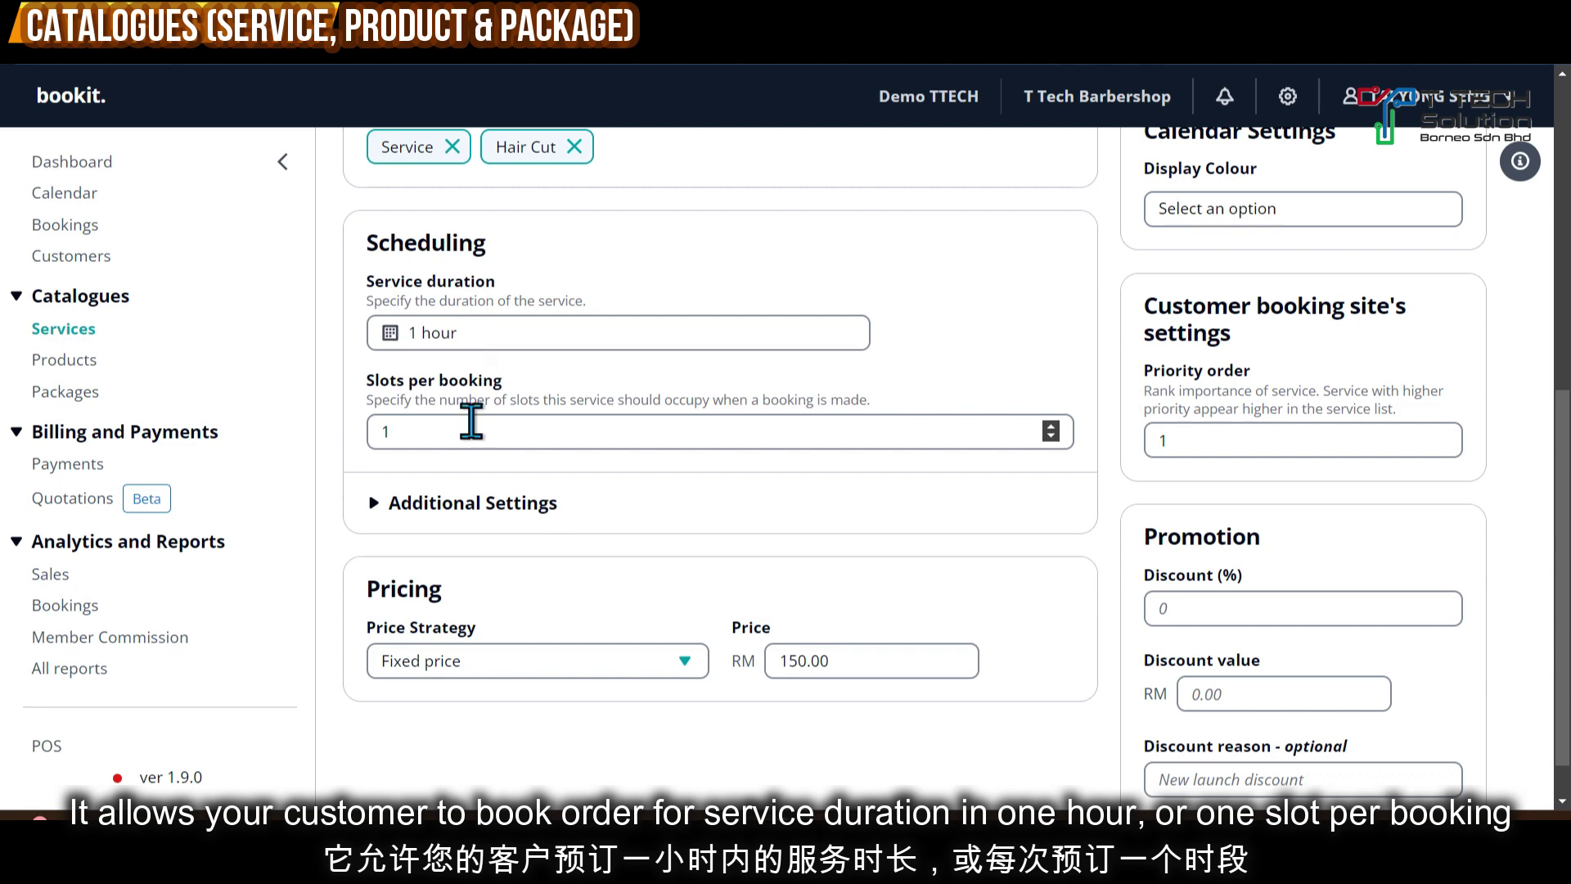
{"action": "left_click", "coordinate": [537, 662]}
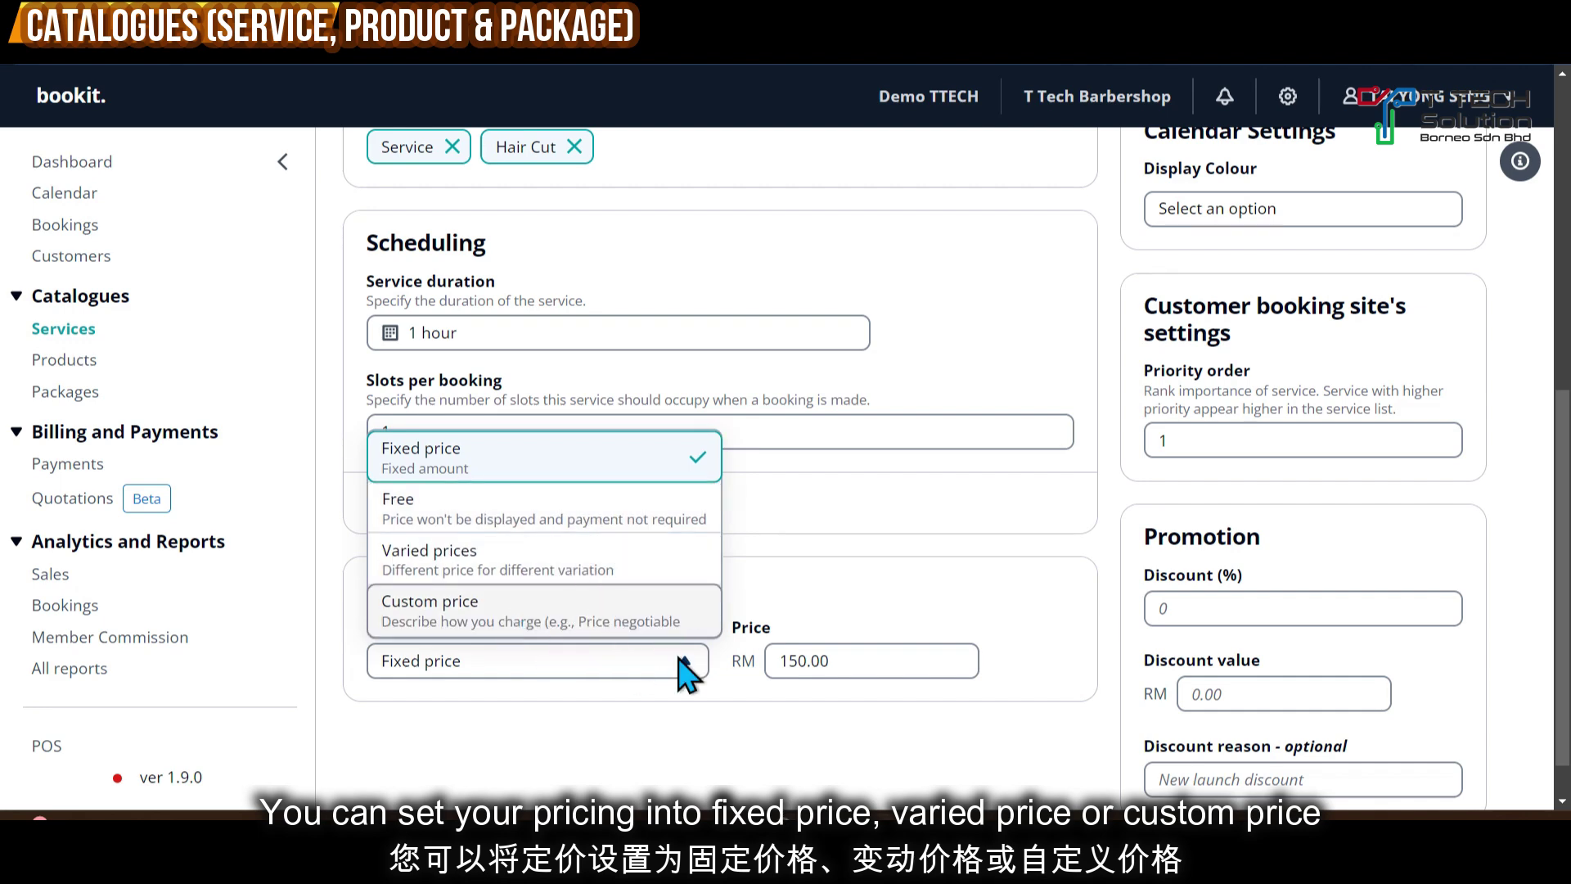
{"action": "left_click", "coordinate": [968, 582]}
{"action": "scroll", "coordinate": [1117, 527], "scroll_direction": "down", "scroll_amount": 1}
{"action": "scroll", "coordinate": [1213, 496], "scroll_direction": "up", "scroll_amount": 8}
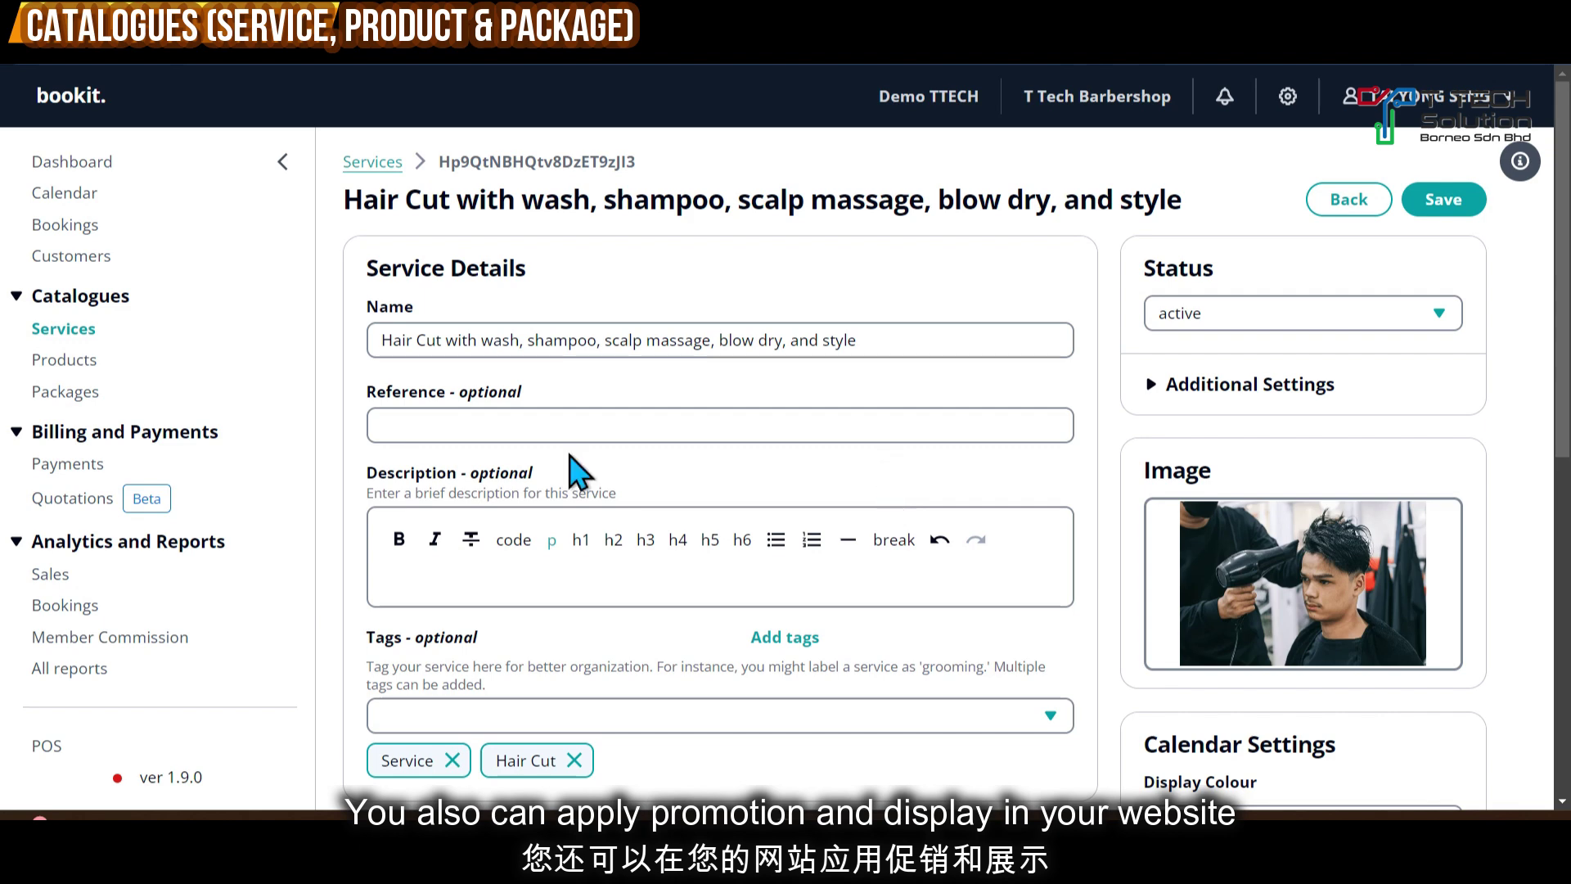
{"action": "left_click", "coordinate": [49, 364]}
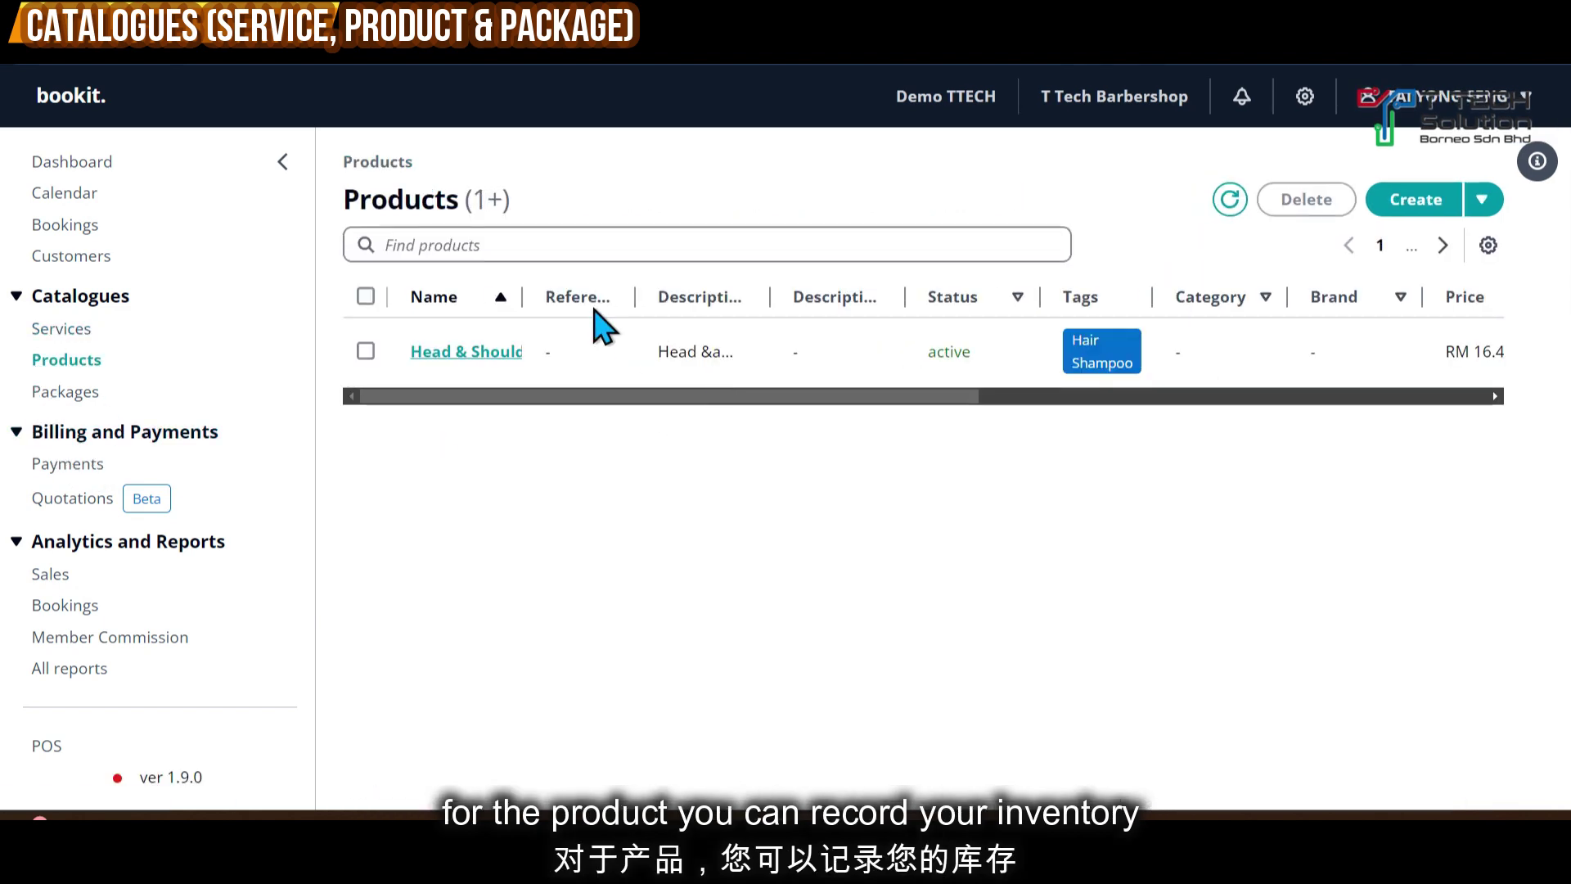
Review the Head & Shoulders shampoo's RM 16.45 price, promotion and 50-unit inventory
{"action": "left_click", "coordinate": [451, 378]}
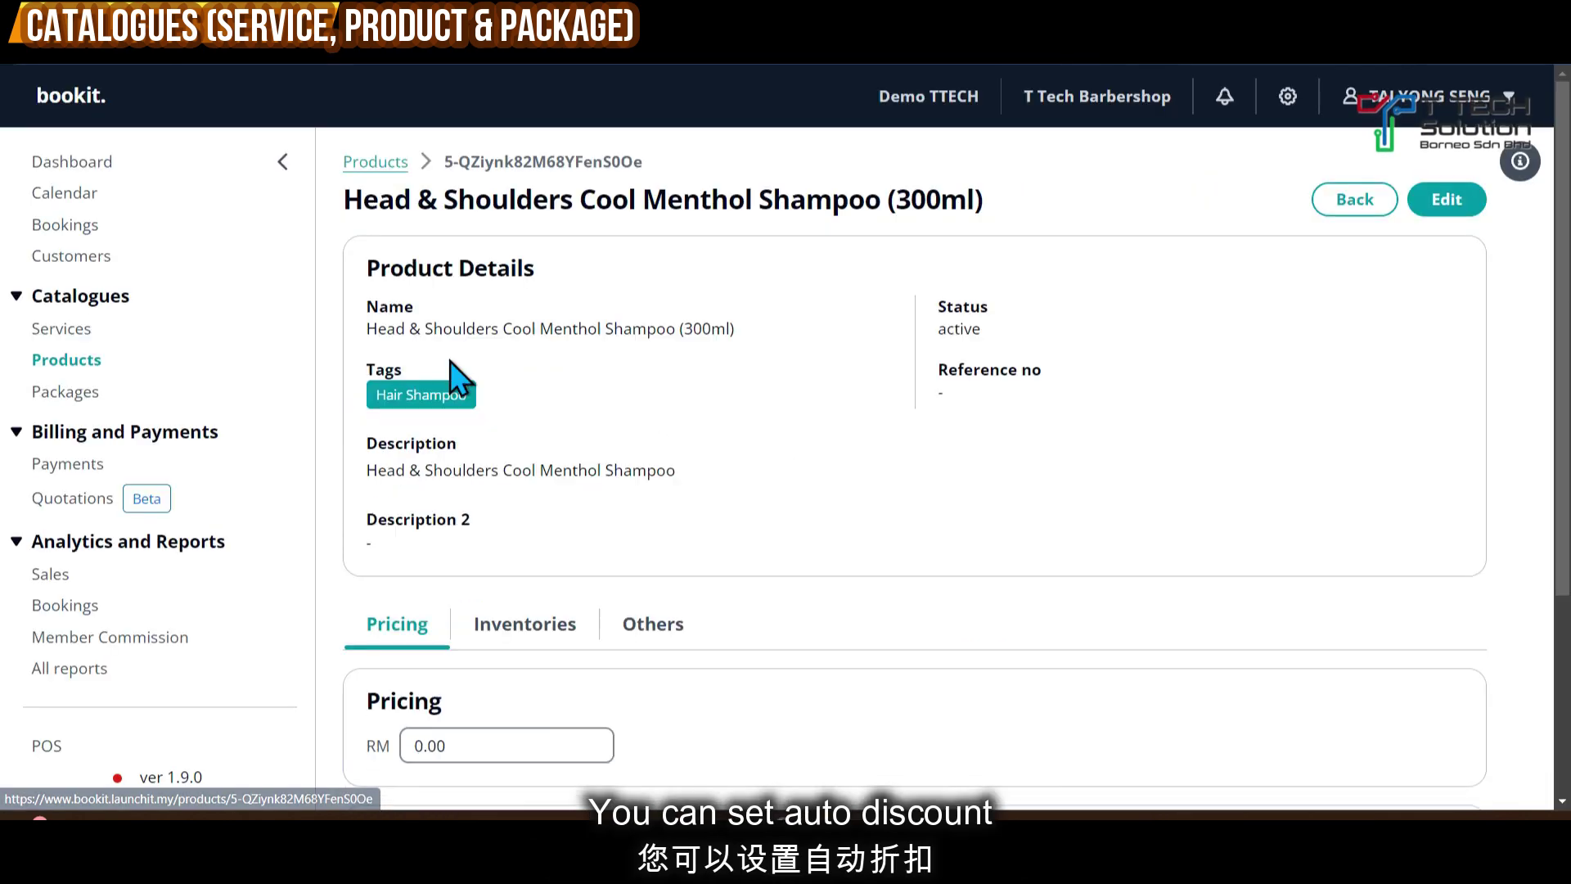
{"action": "scroll", "coordinate": [813, 456], "scroll_direction": "down", "scroll_amount": 4}
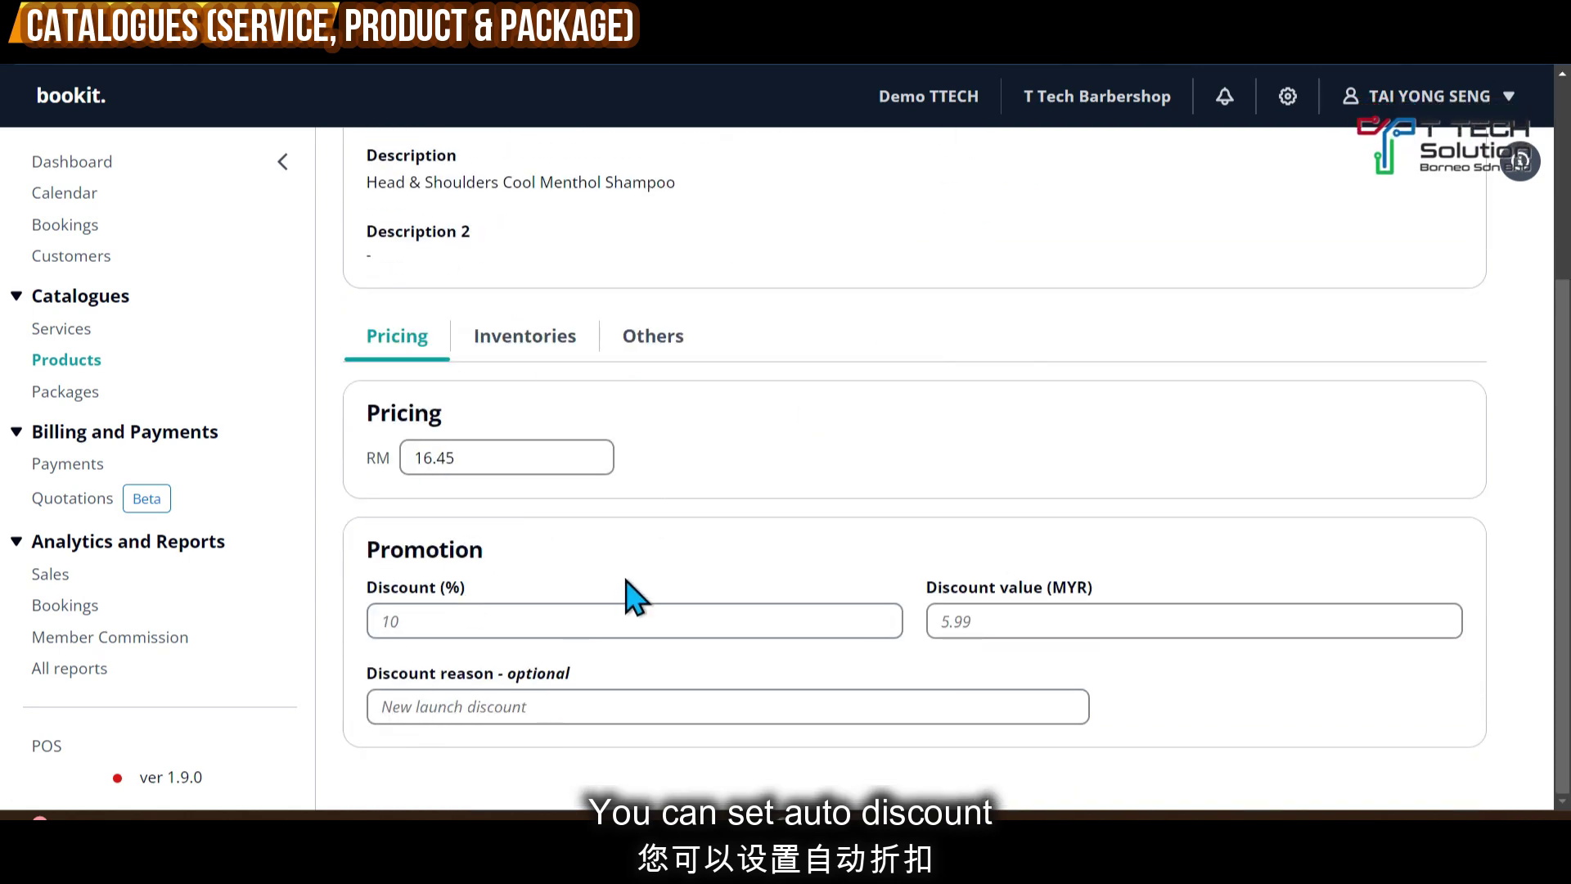
{"action": "scroll", "coordinate": [635, 597], "scroll_direction": "up", "scroll_amount": 4}
{"action": "scroll", "coordinate": [683, 458], "scroll_direction": "down", "scroll_amount": 4}
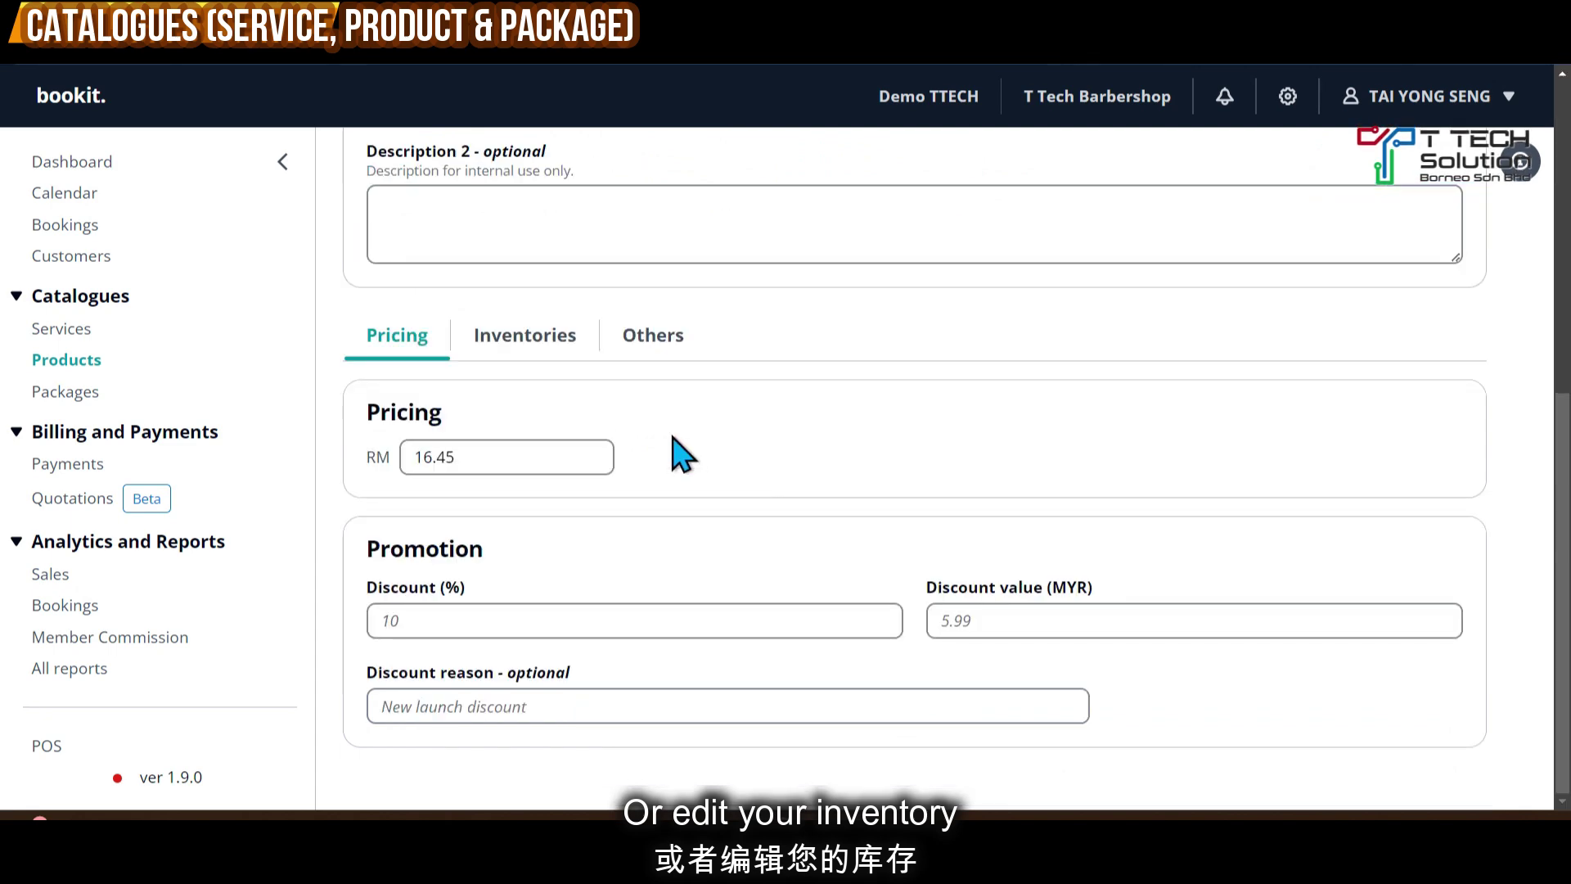
{"action": "left_click", "coordinate": [533, 345]}
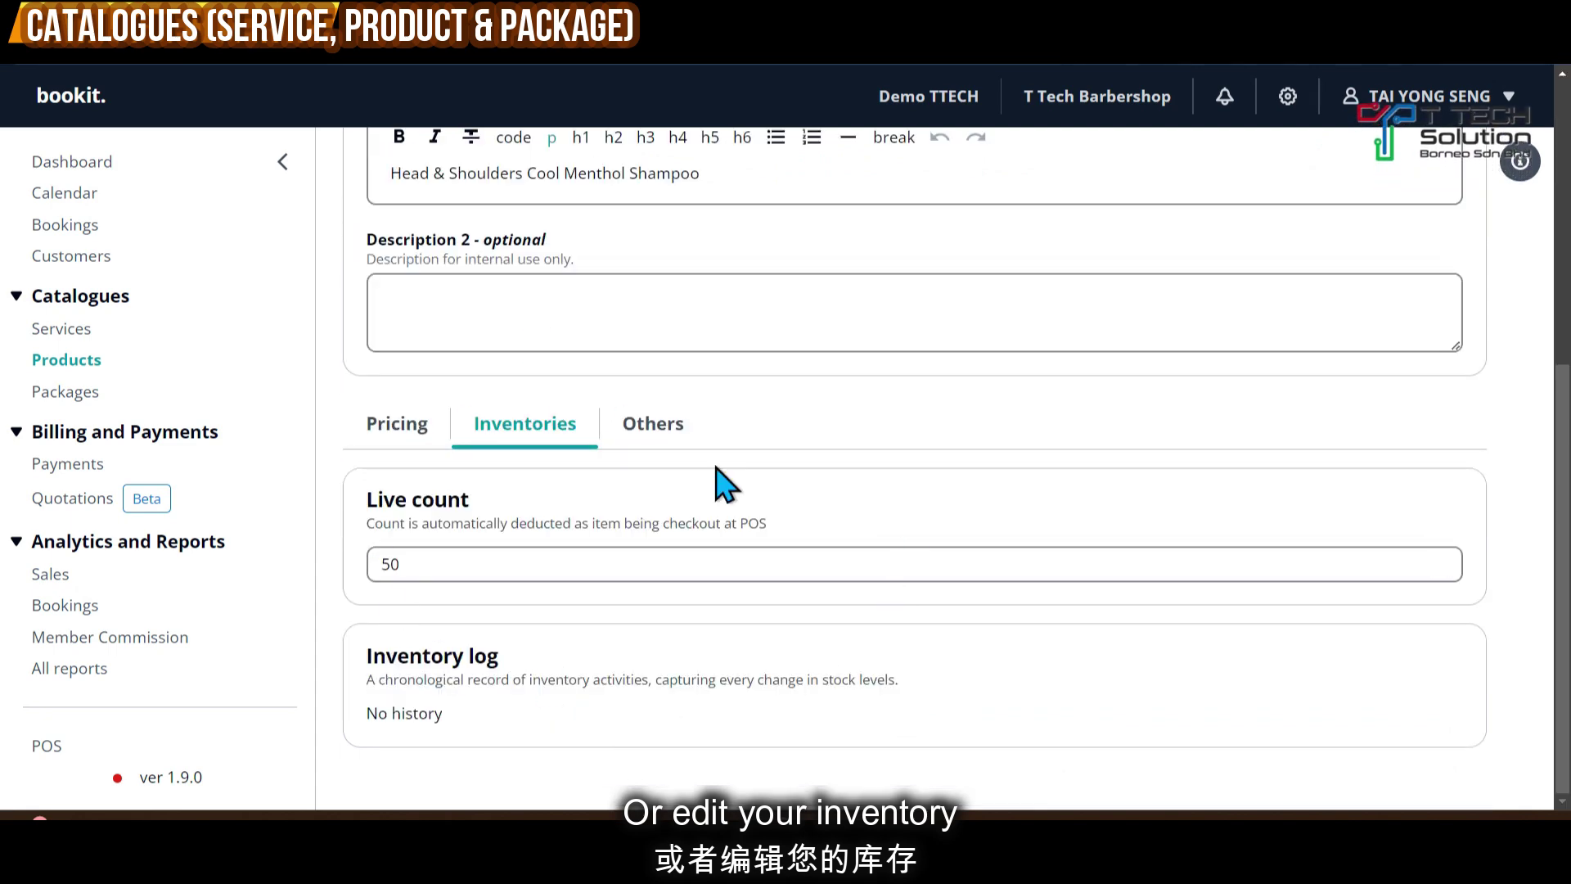
{"action": "left_click", "coordinate": [85, 393]}
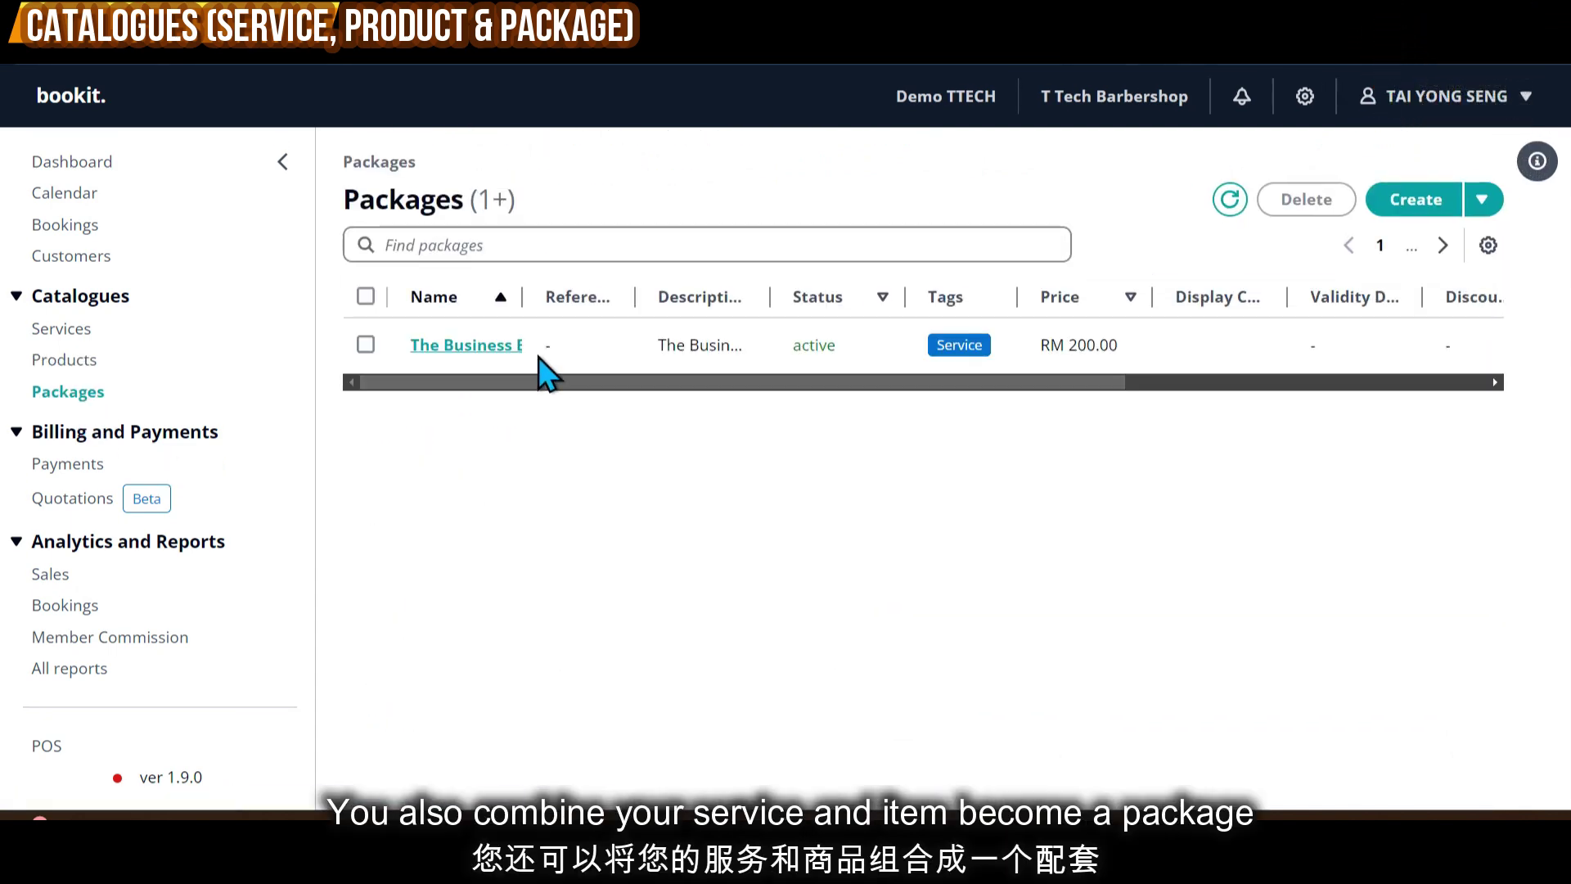
Open The Business package to see its RM 200 fixed price and four bundled items
{"action": "left_click", "coordinate": [450, 350]}
{"action": "scroll", "coordinate": [759, 636], "scroll_direction": "down", "scroll_amount": 3}
{"action": "scroll", "coordinate": [759, 636], "scroll_direction": "down", "scroll_amount": 2}
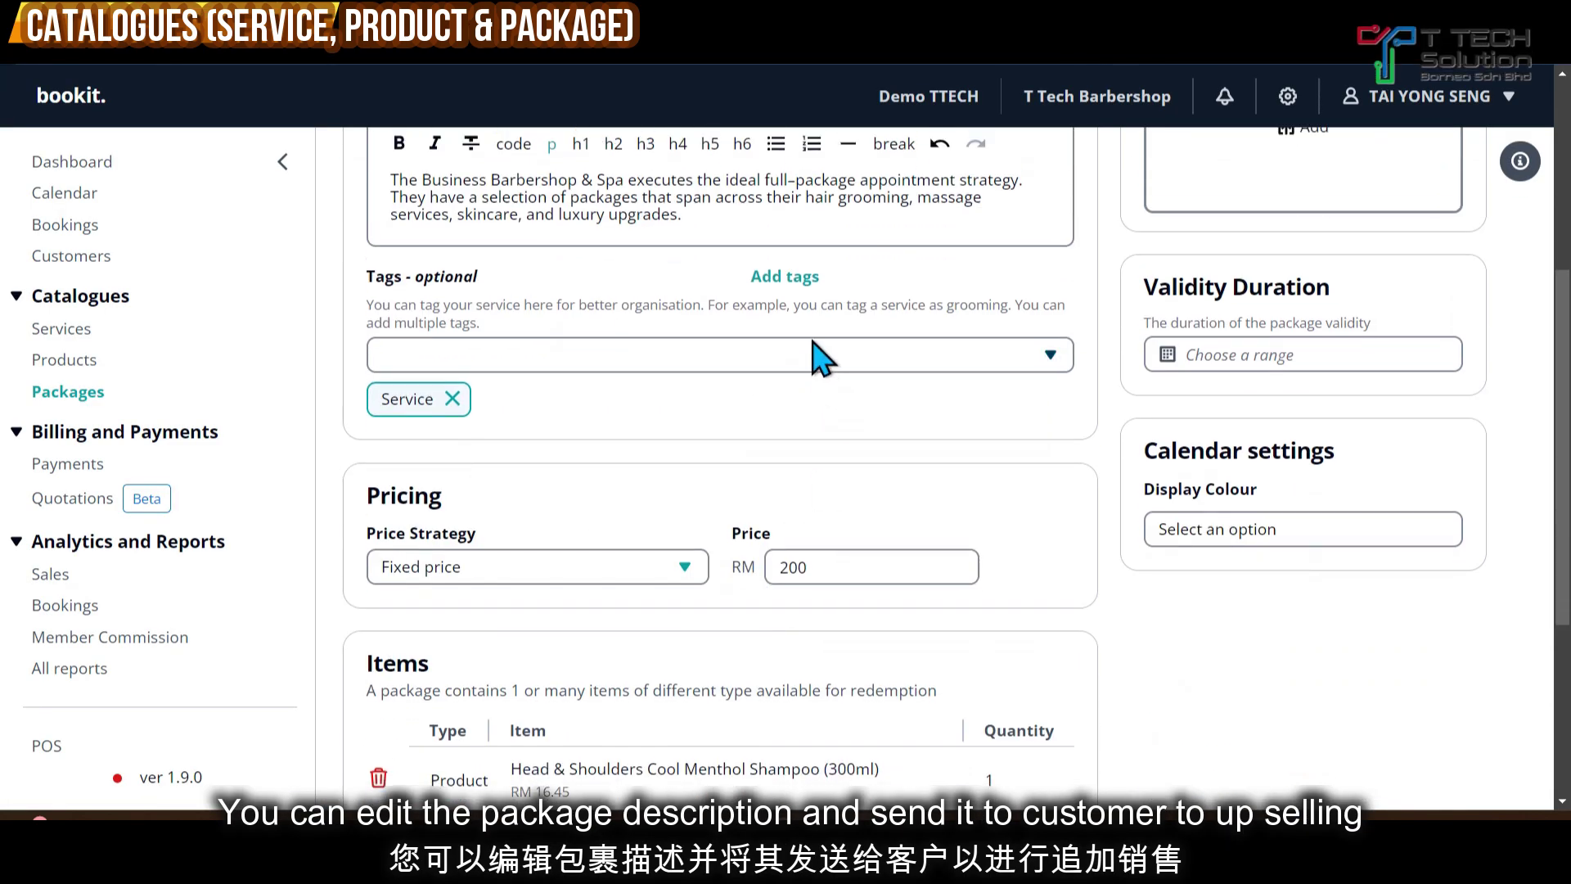
{"action": "scroll", "coordinate": [810, 348], "scroll_direction": "up", "scroll_amount": 3}
{"action": "scroll", "coordinate": [912, 442], "scroll_direction": "down", "scroll_amount": 5}
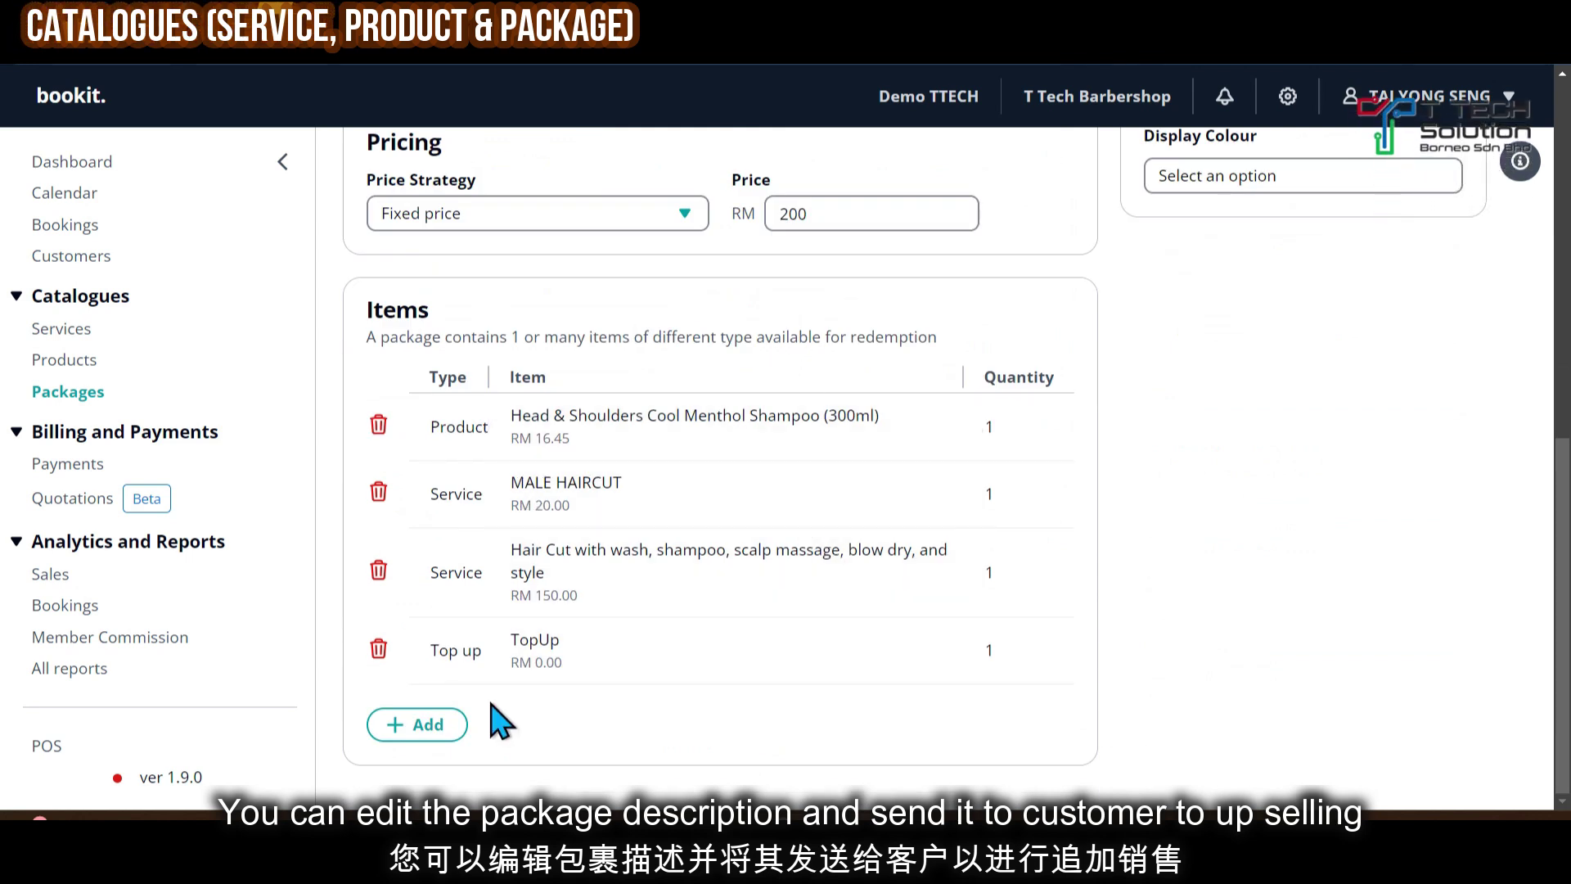
{"action": "left_click", "coordinate": [51, 467]}
Browse the payments, sales, bookings and member commission analytics
{"action": "scroll", "coordinate": [918, 561], "scroll_direction": "down", "scroll_amount": 1}
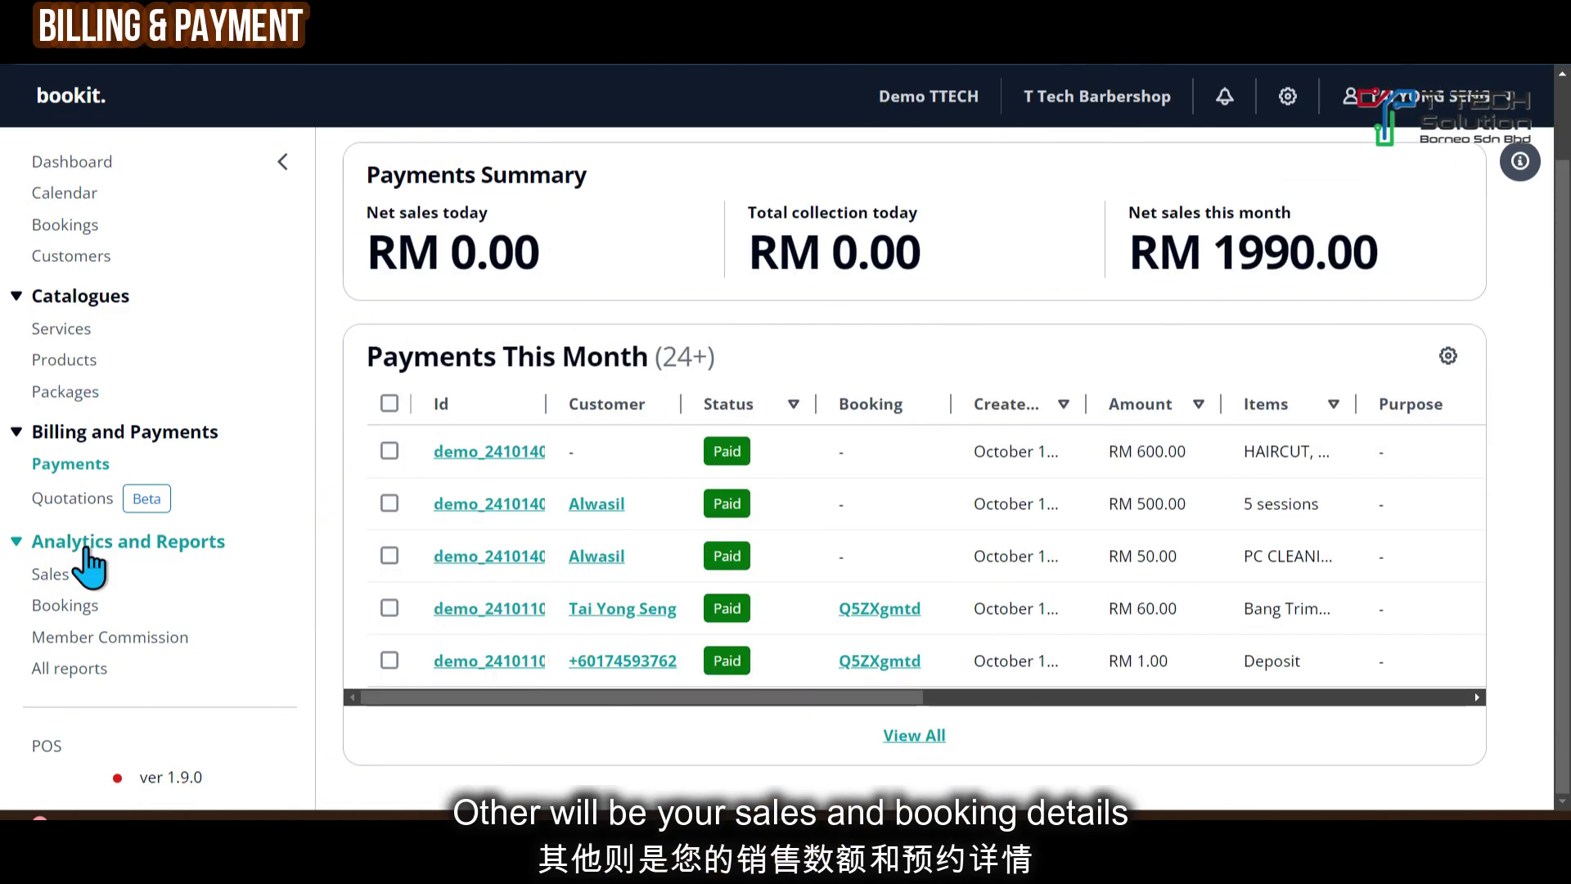
{"action": "left_click", "coordinate": [37, 577]}
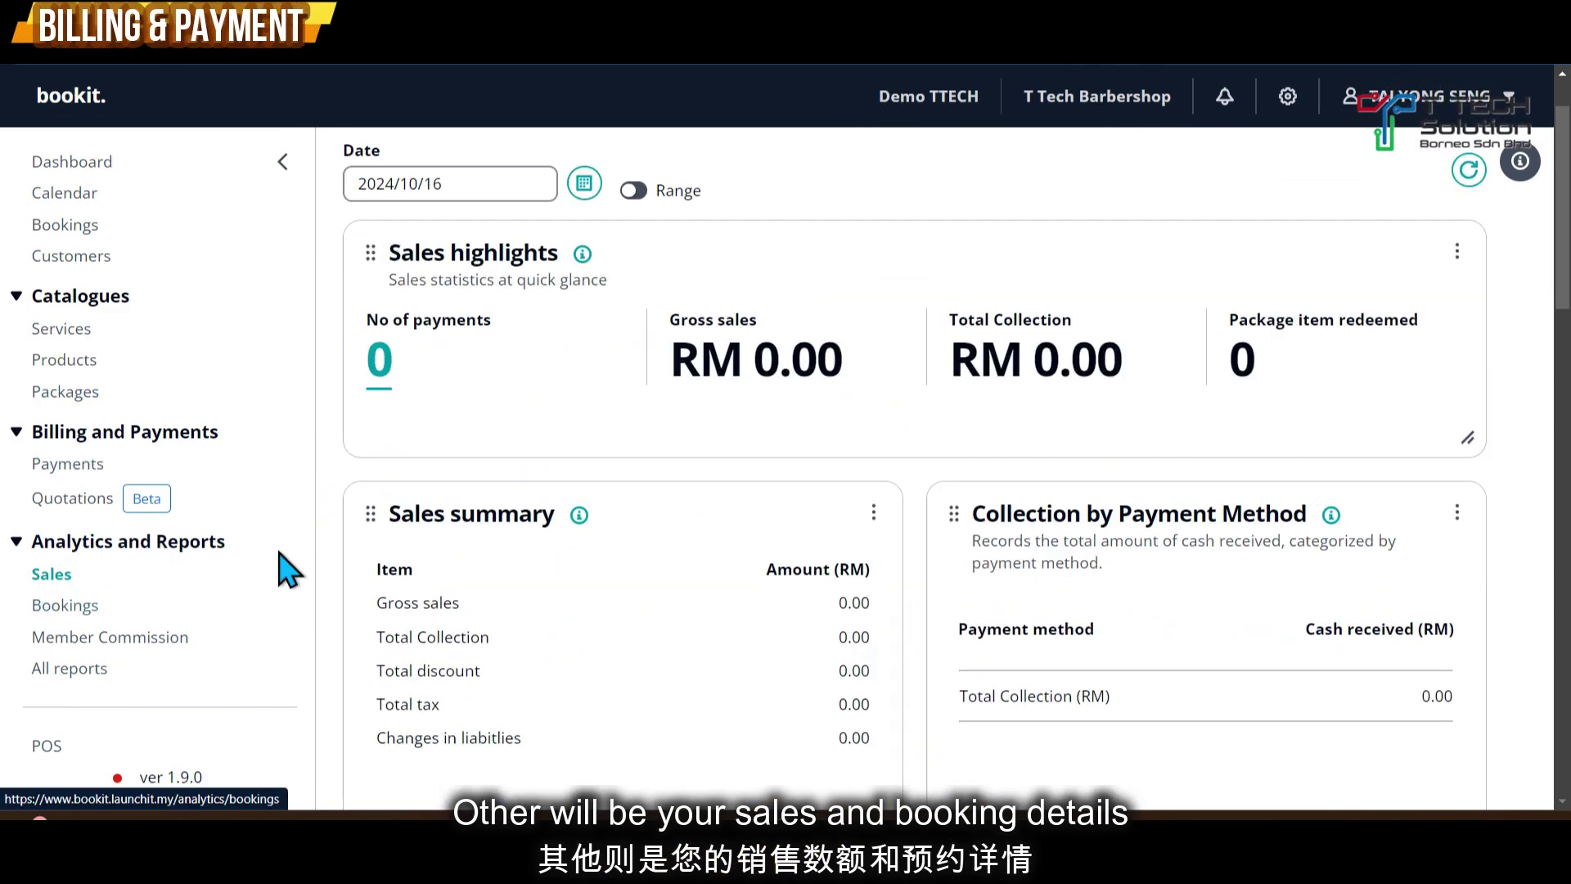
{"action": "scroll", "coordinate": [642, 502], "scroll_direction": "down", "scroll_amount": 5}
{"action": "left_click", "coordinate": [61, 607]}
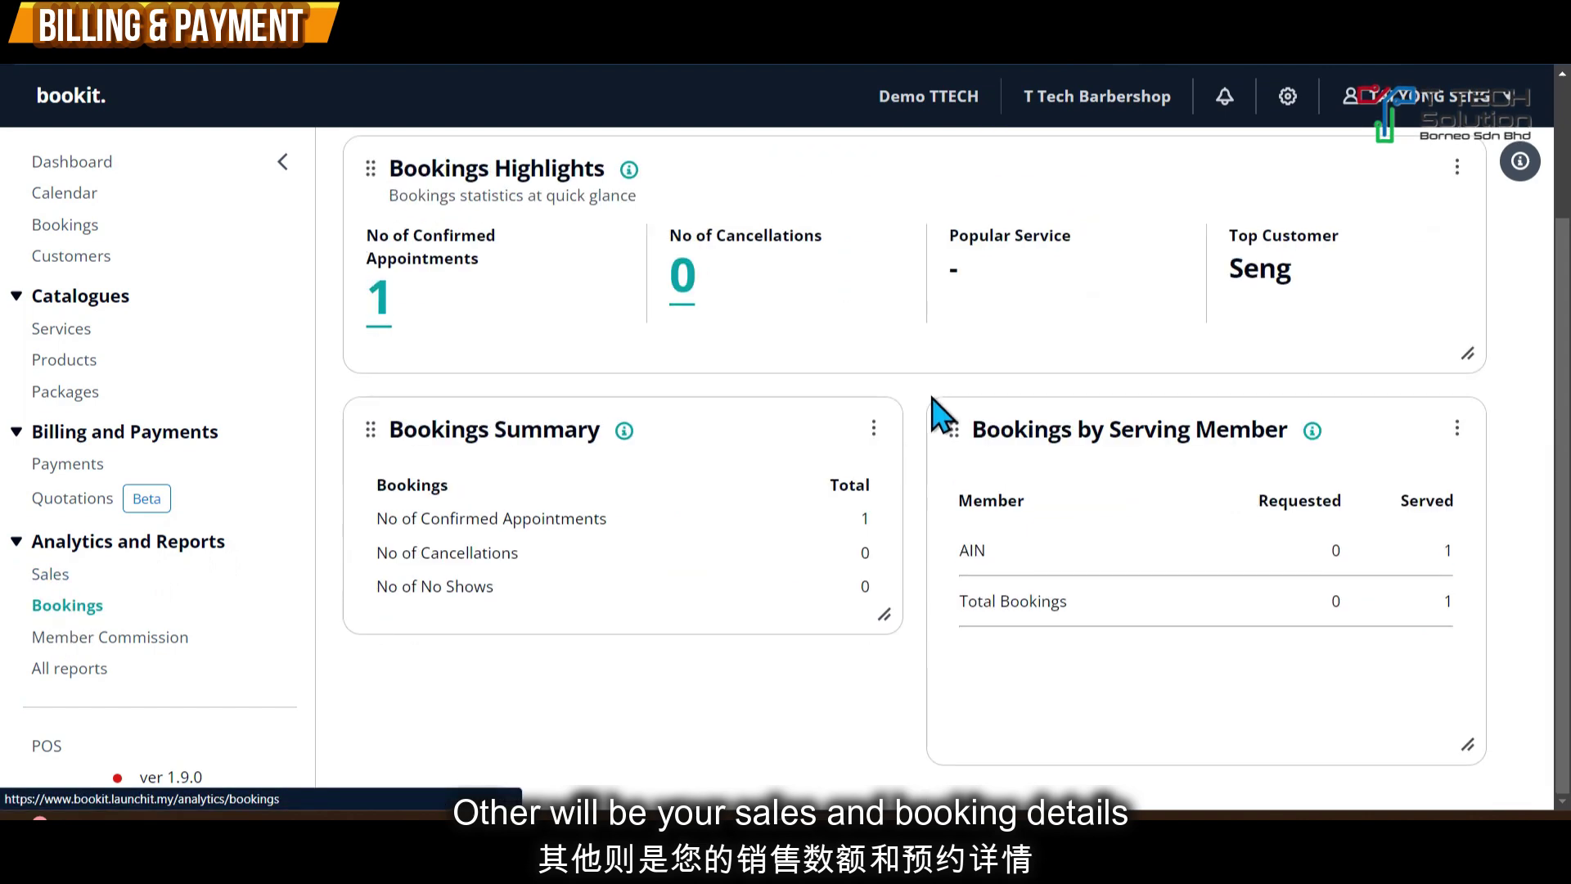
{"action": "left_click", "coordinate": [90, 642]}
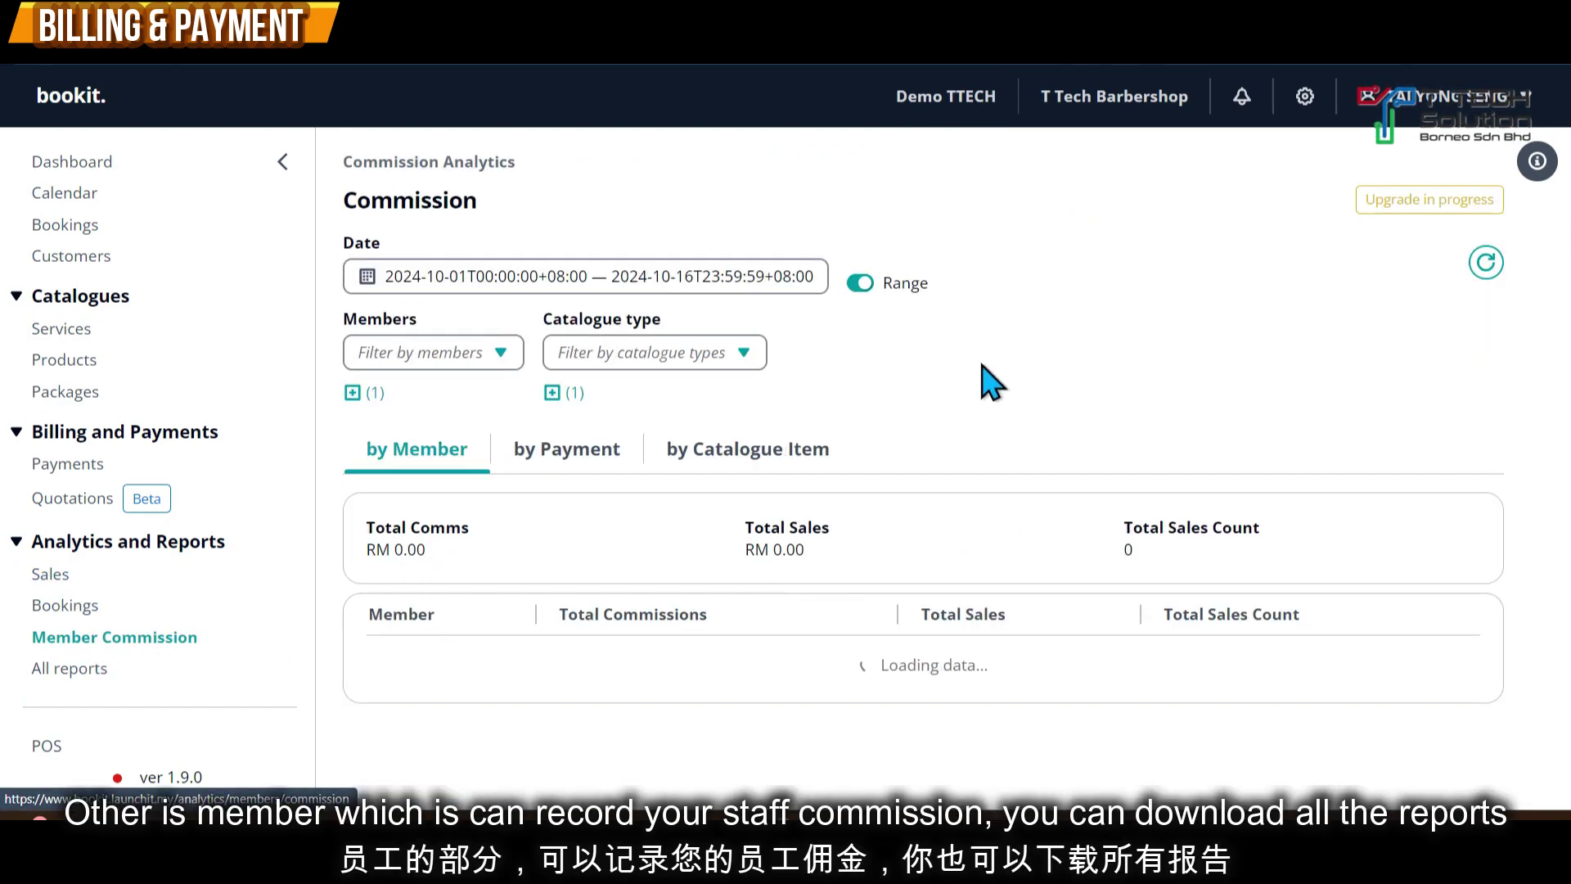
{"action": "scroll", "coordinate": [736, 614], "scroll_direction": "down", "scroll_amount": 2}
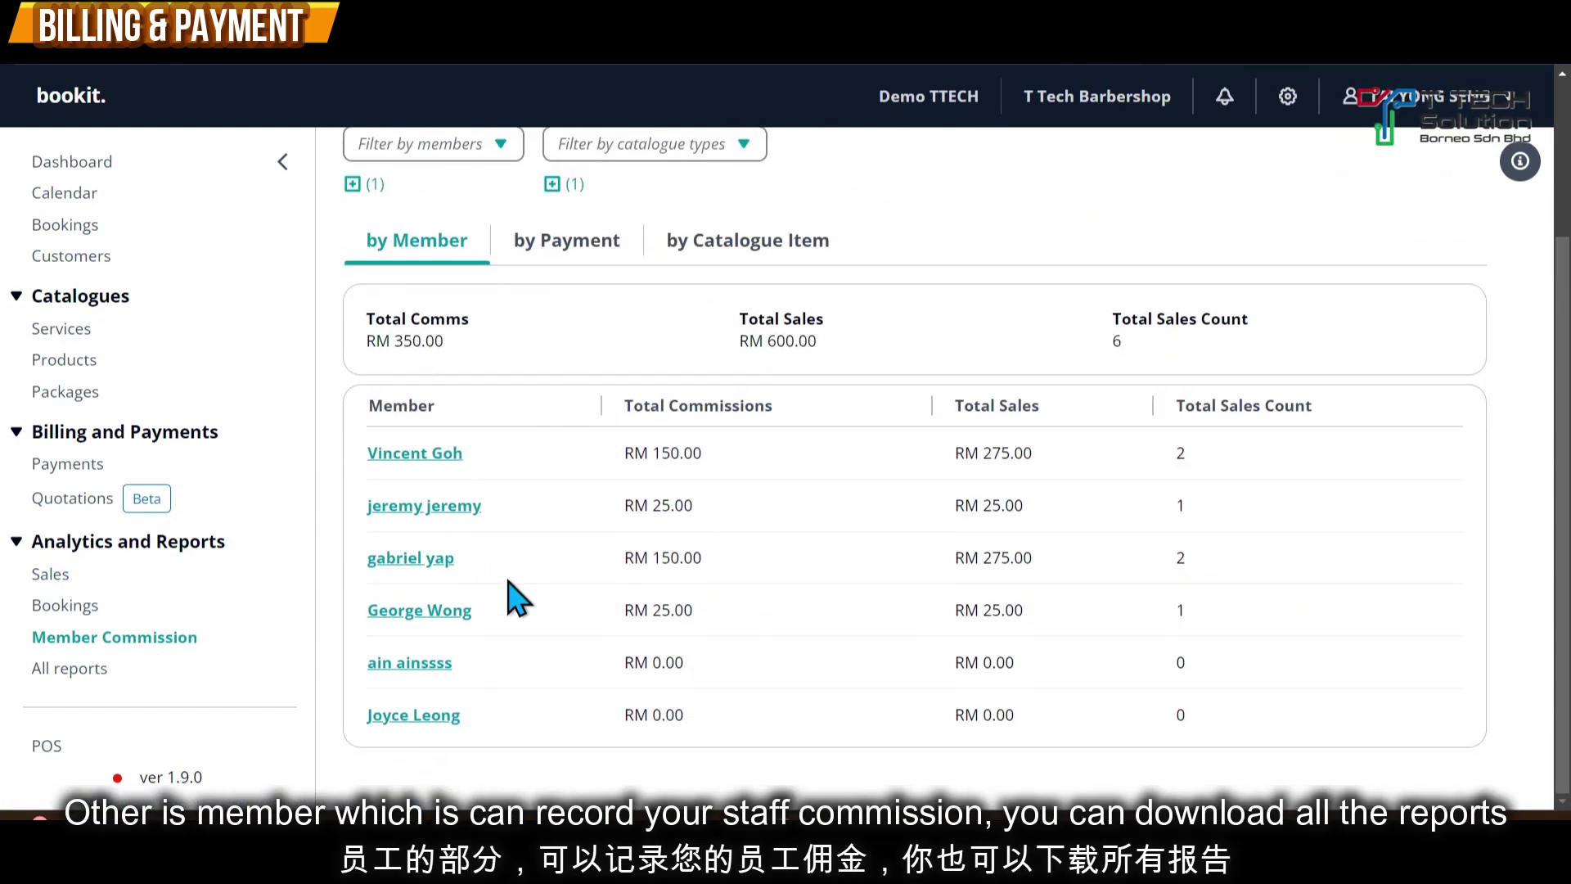
Open the daily sales report for 2024/10/16 and print it
{"action": "left_click", "coordinate": [72, 670]}
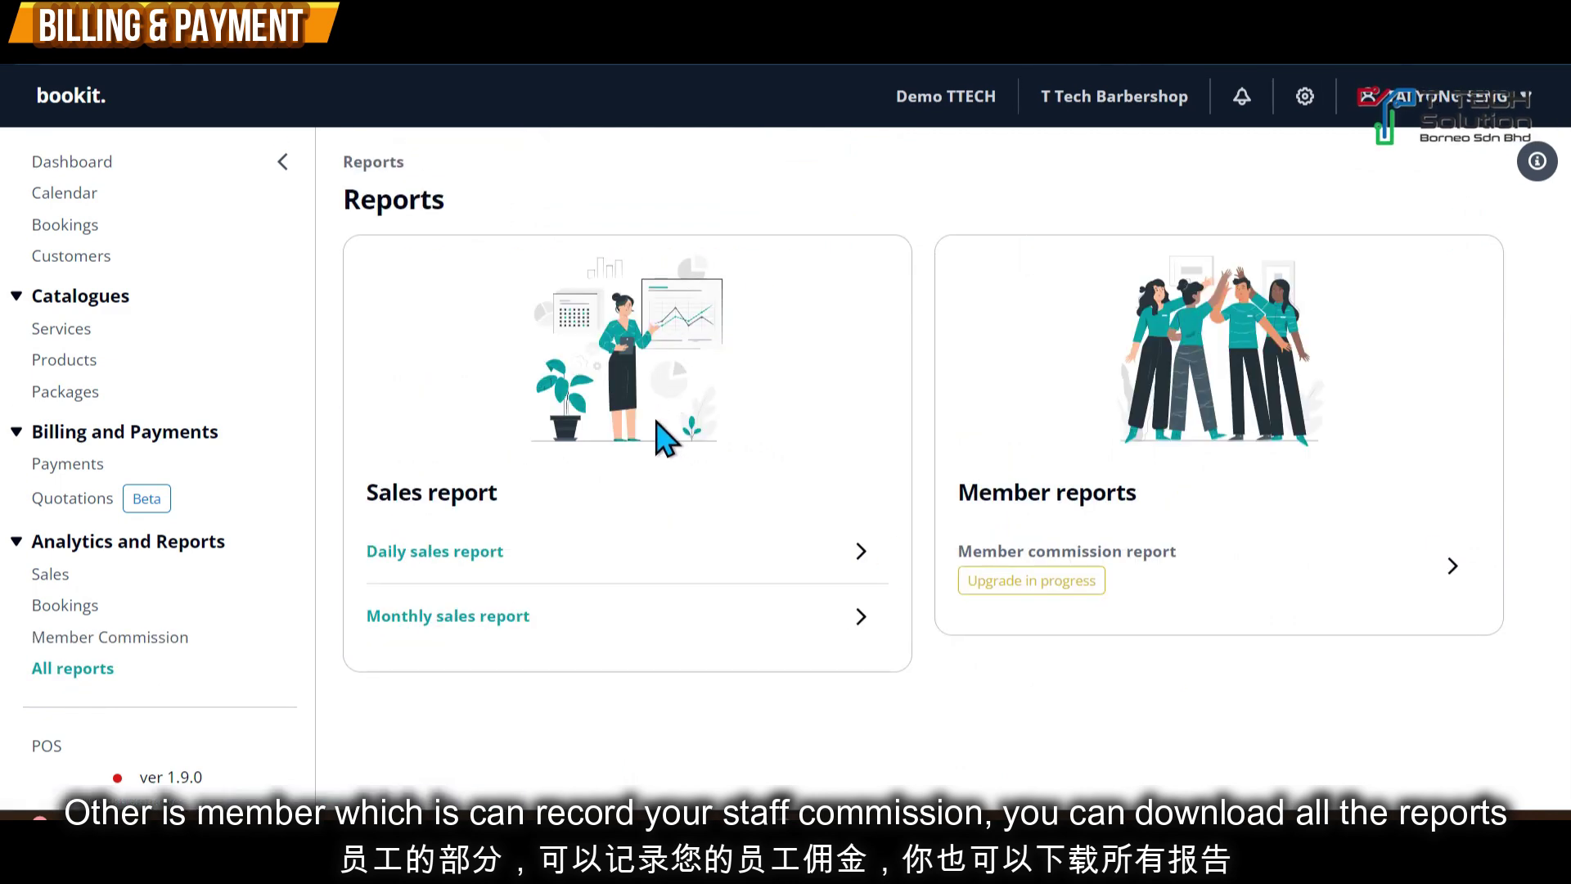
{"action": "left_click", "coordinate": [549, 577]}
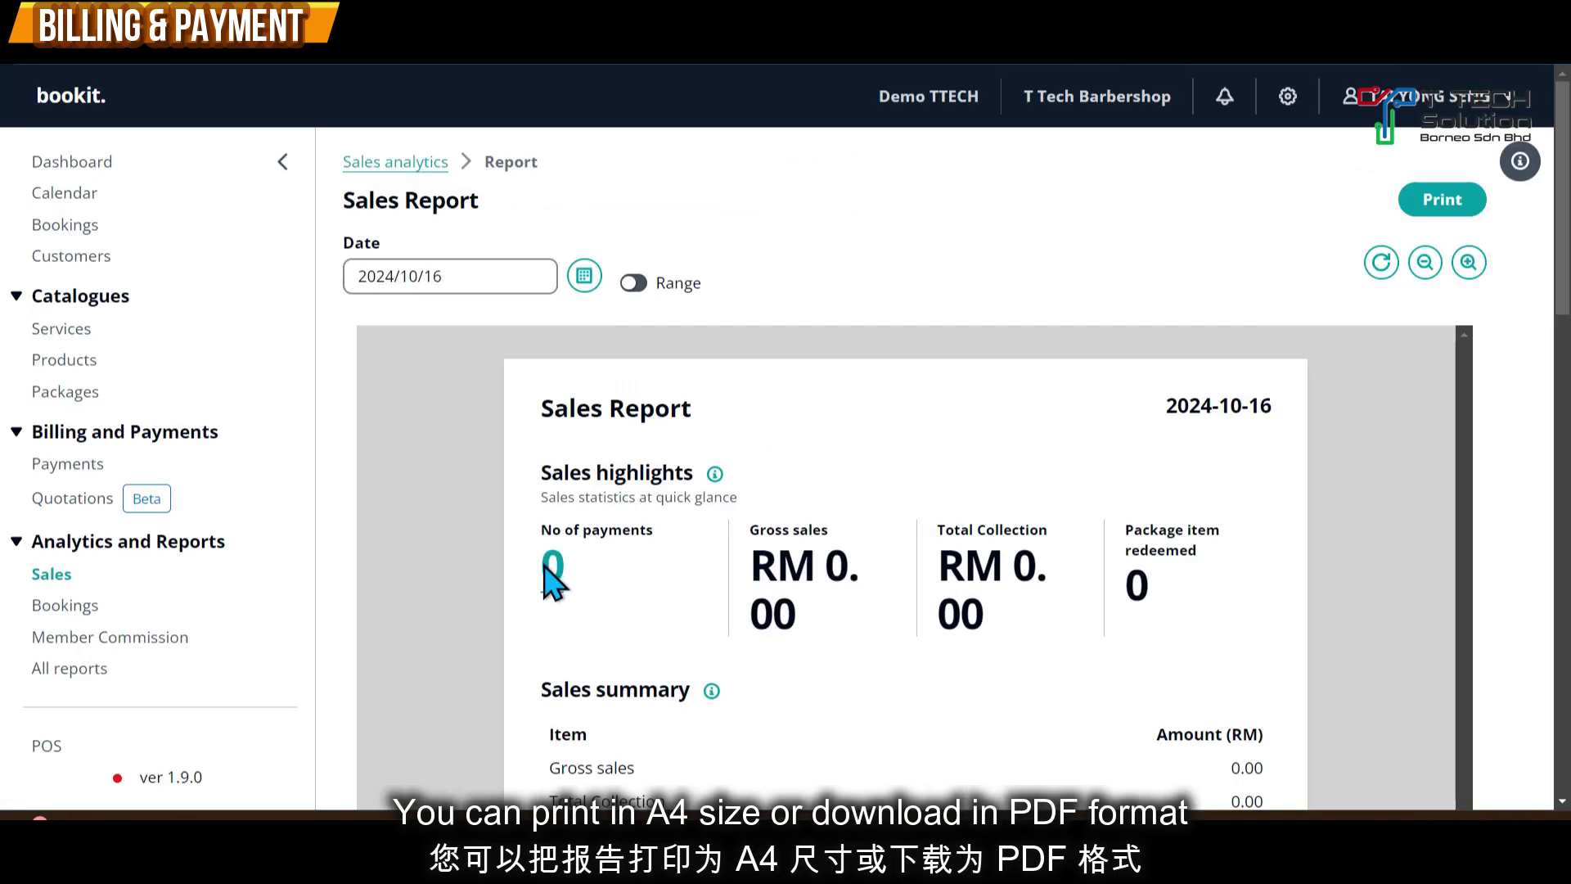
{"action": "left_click", "coordinate": [1440, 201]}
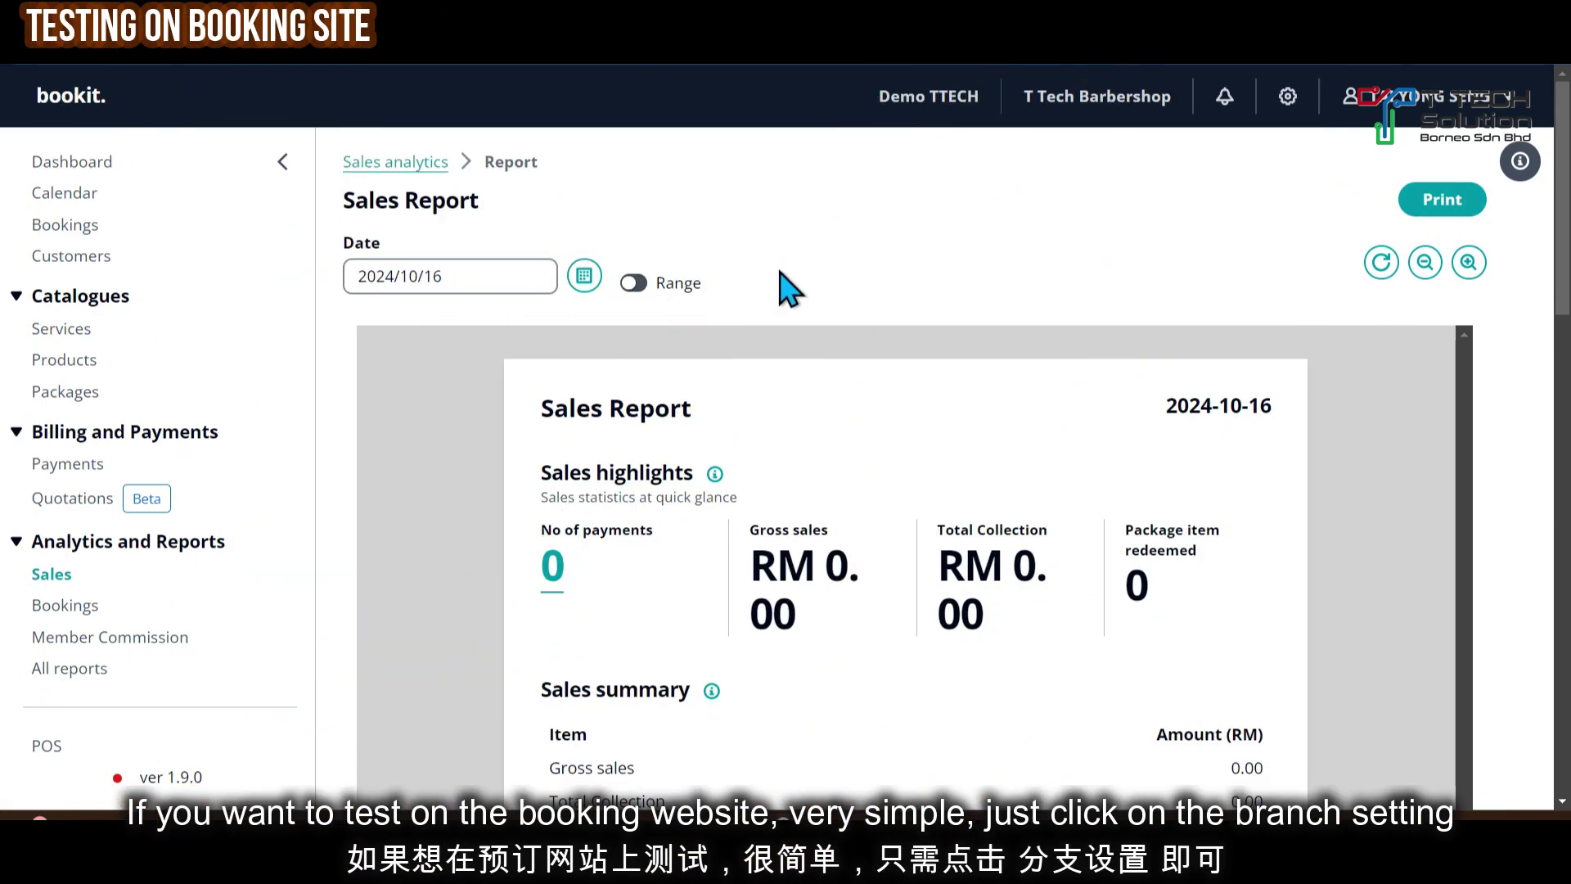
{"action": "left_click", "coordinate": [1288, 97]}
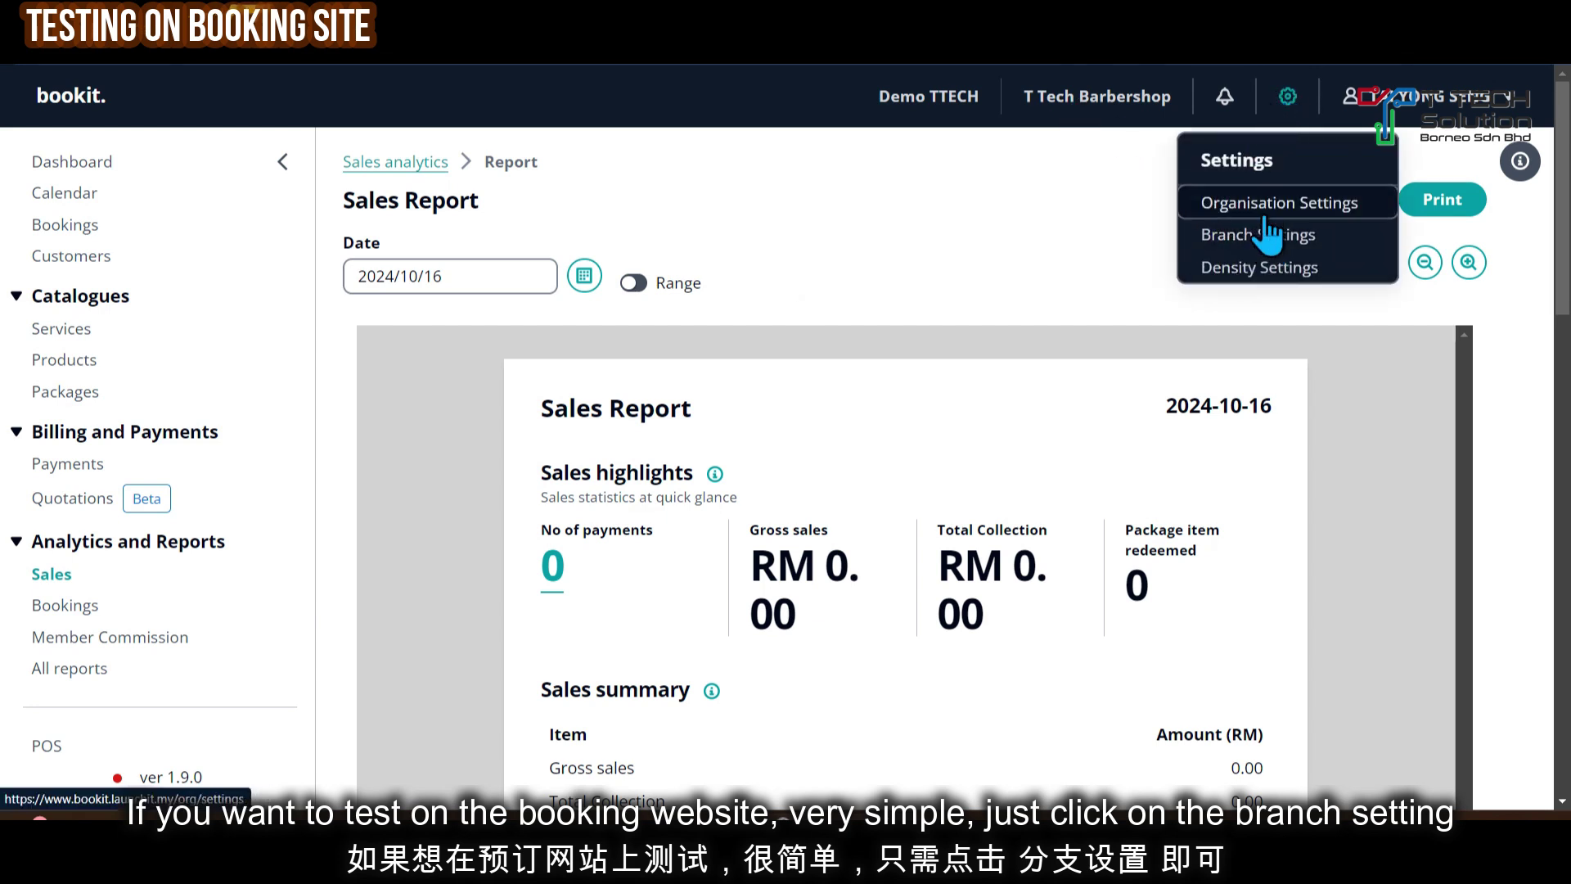
Review T Tech Barbershop's branch settings and create its booking link with a QR code
{"action": "left_click", "coordinate": [1269, 235]}
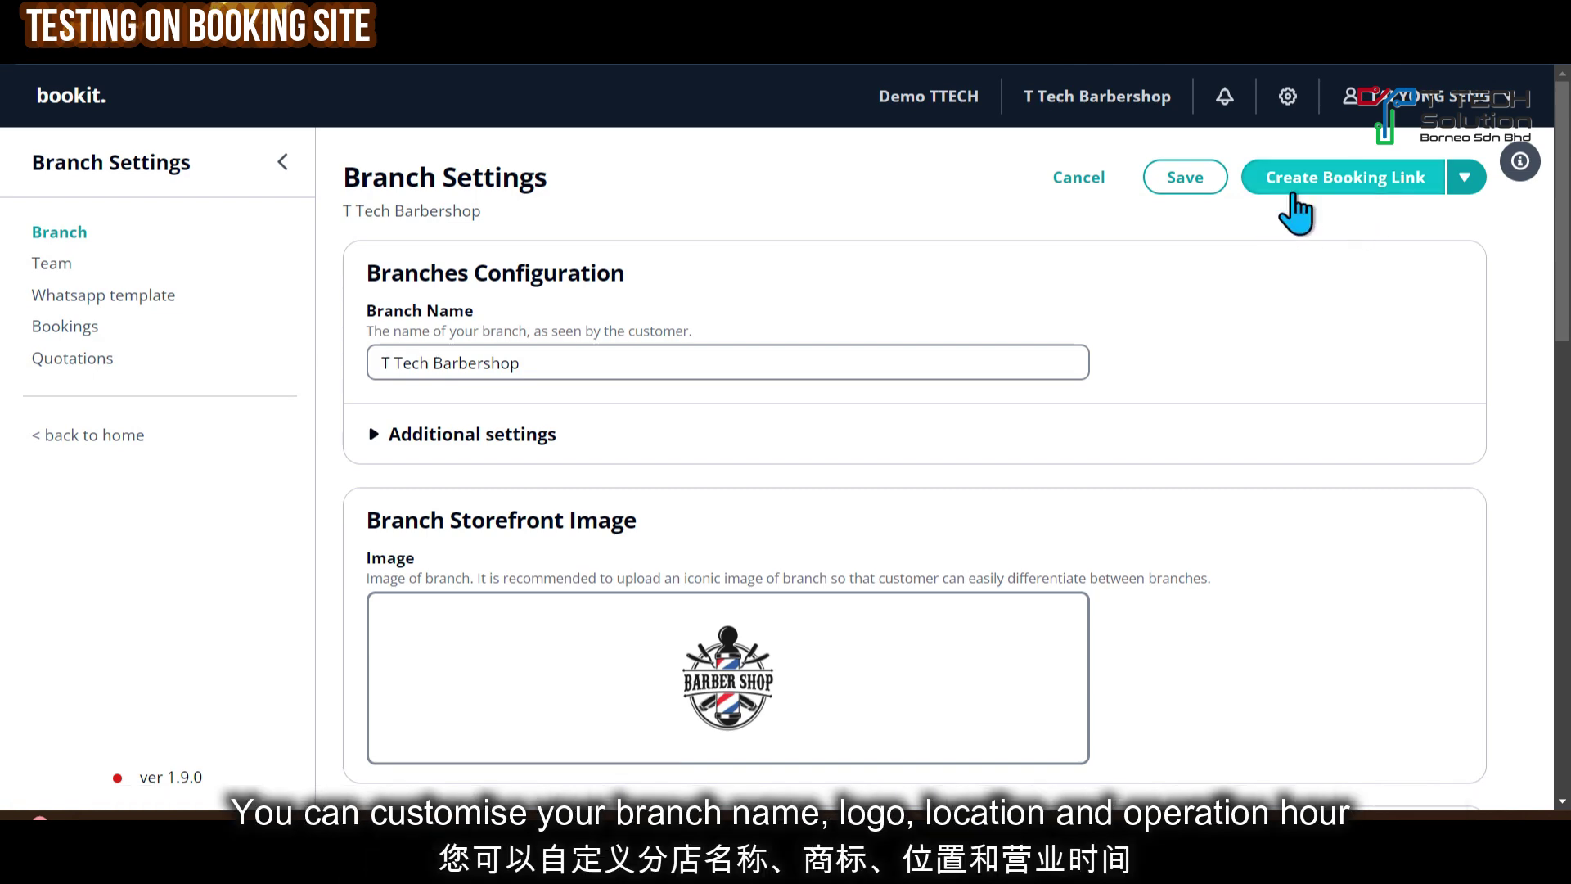
{"action": "scroll", "coordinate": [655, 336], "scroll_direction": "down", "scroll_amount": 3}
{"action": "scroll", "coordinate": [636, 320], "scroll_direction": "up", "scroll_amount": 3}
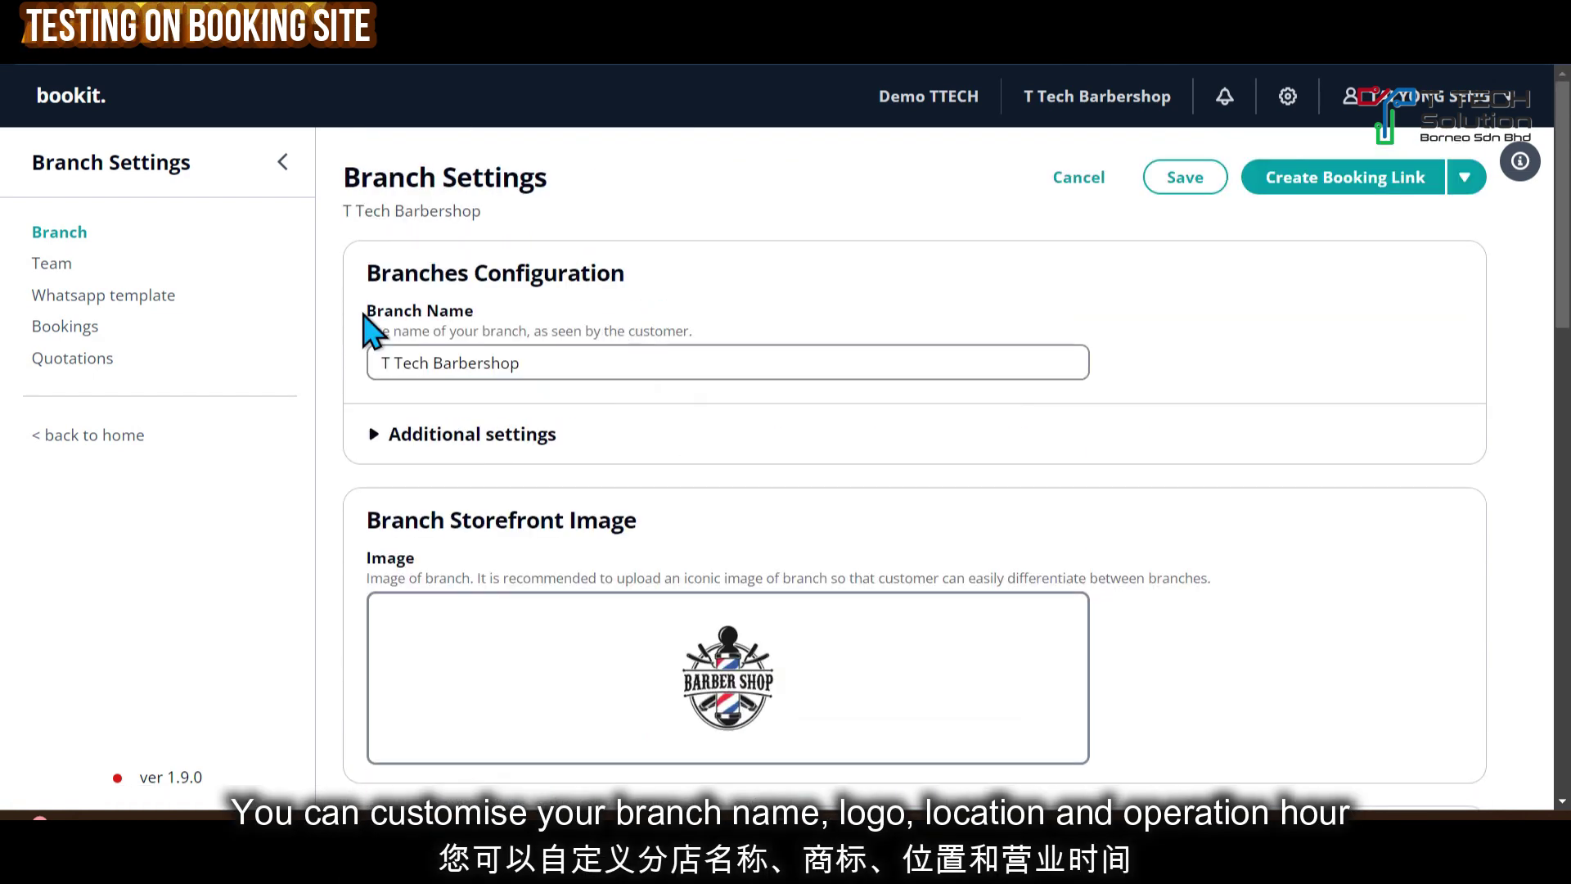
{"action": "scroll", "coordinate": [676, 414], "scroll_direction": "down", "scroll_amount": 8}
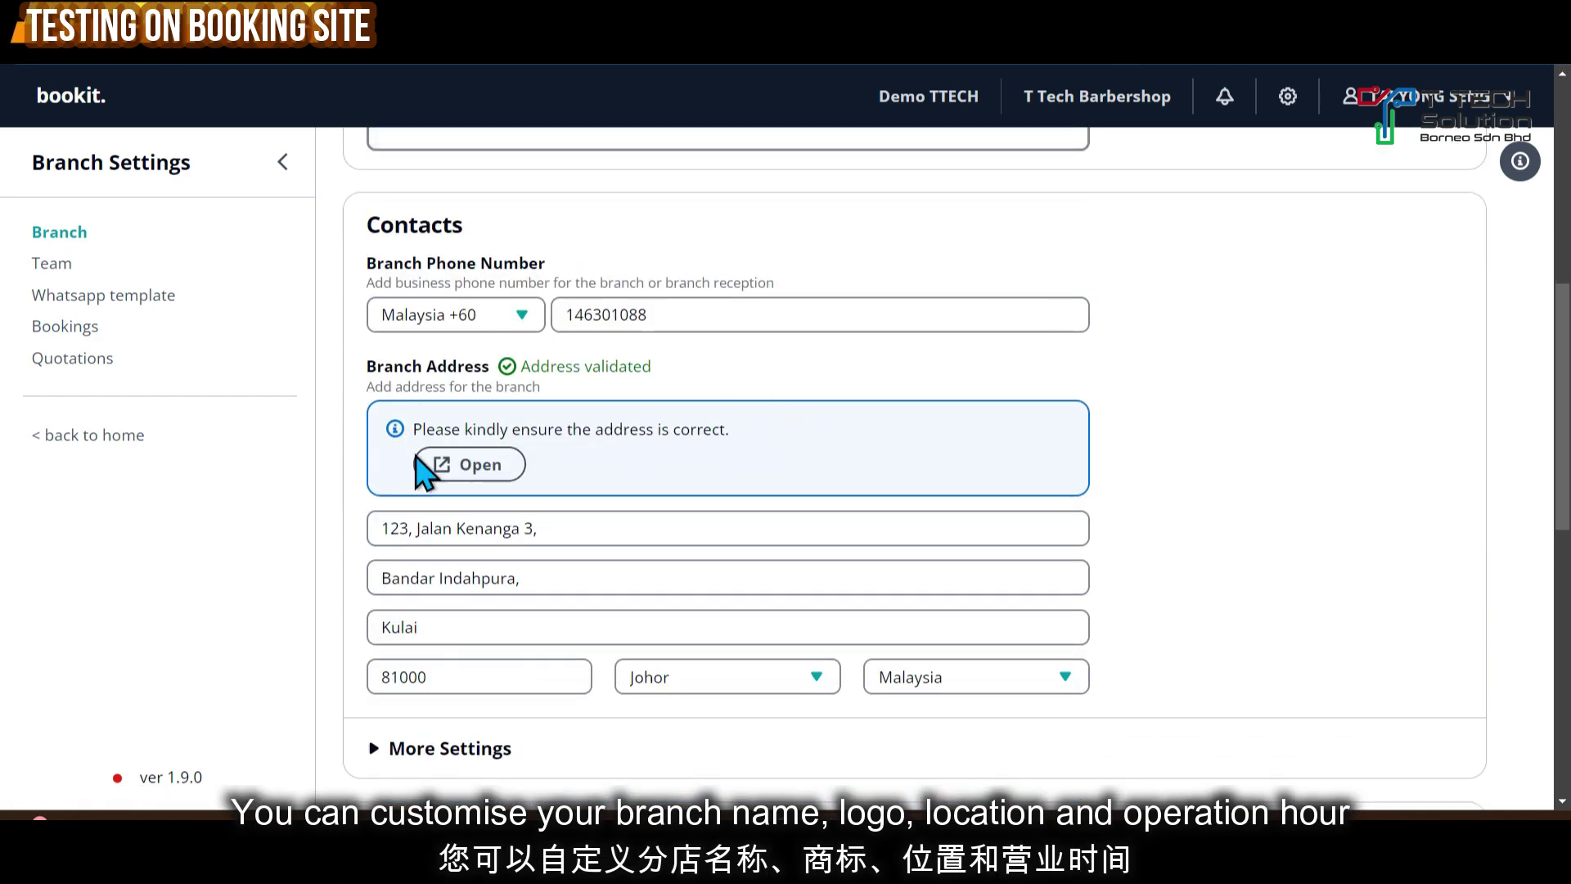
{"action": "scroll", "coordinate": [652, 356], "scroll_direction": "down", "scroll_amount": 2}
{"action": "scroll", "coordinate": [672, 507], "scroll_direction": "down", "scroll_amount": 5}
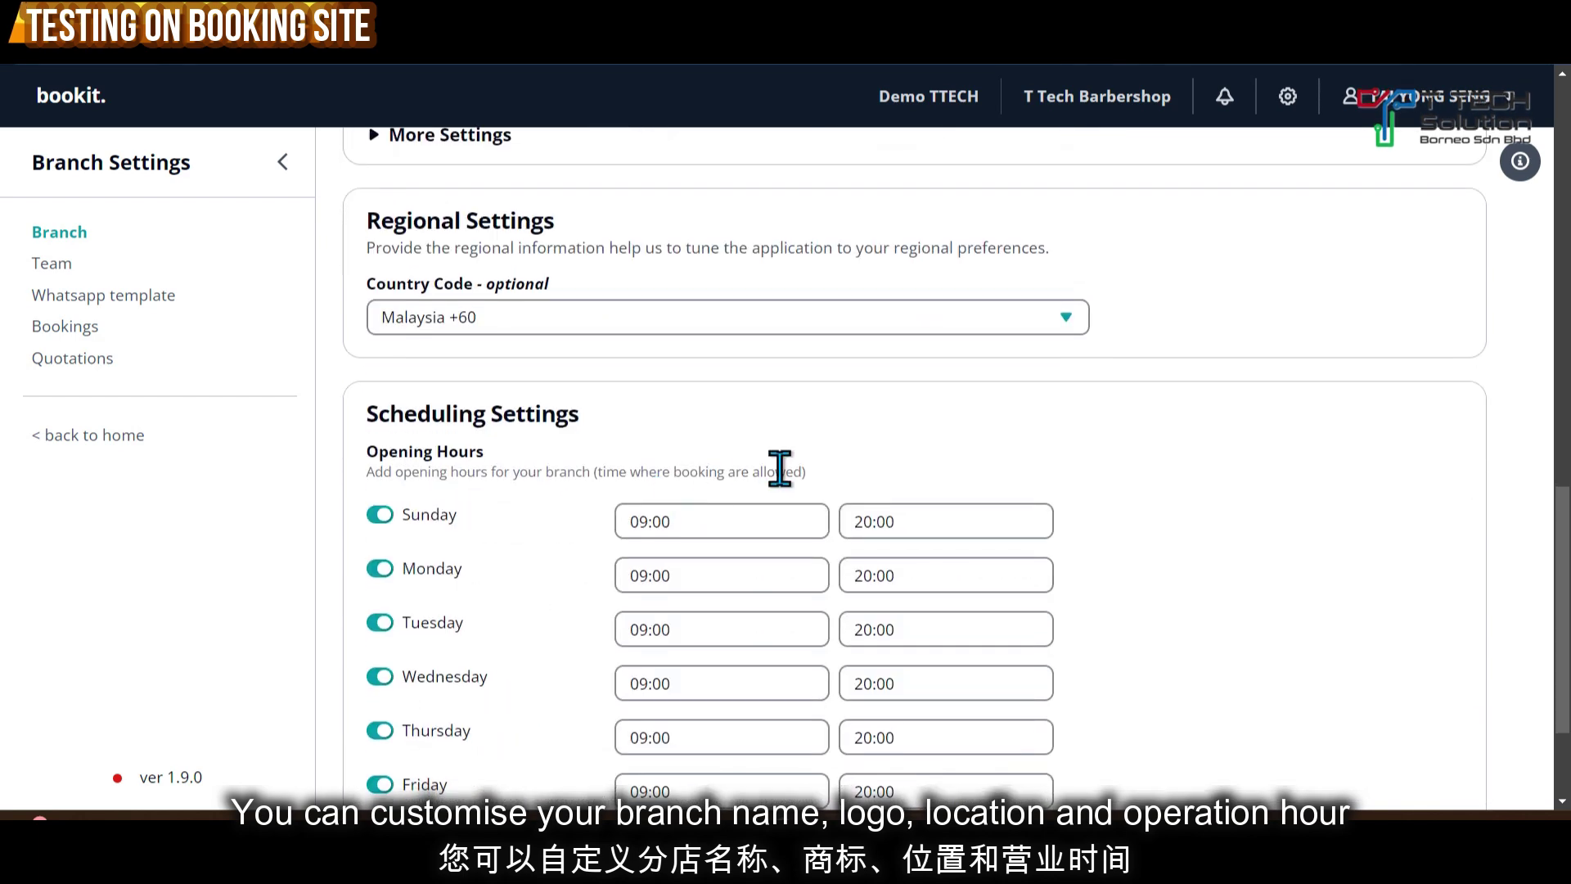
{"action": "scroll", "coordinate": [780, 469], "scroll_direction": "down", "scroll_amount": 2}
{"action": "scroll", "coordinate": [954, 540], "scroll_direction": "up", "scroll_amount": 15}
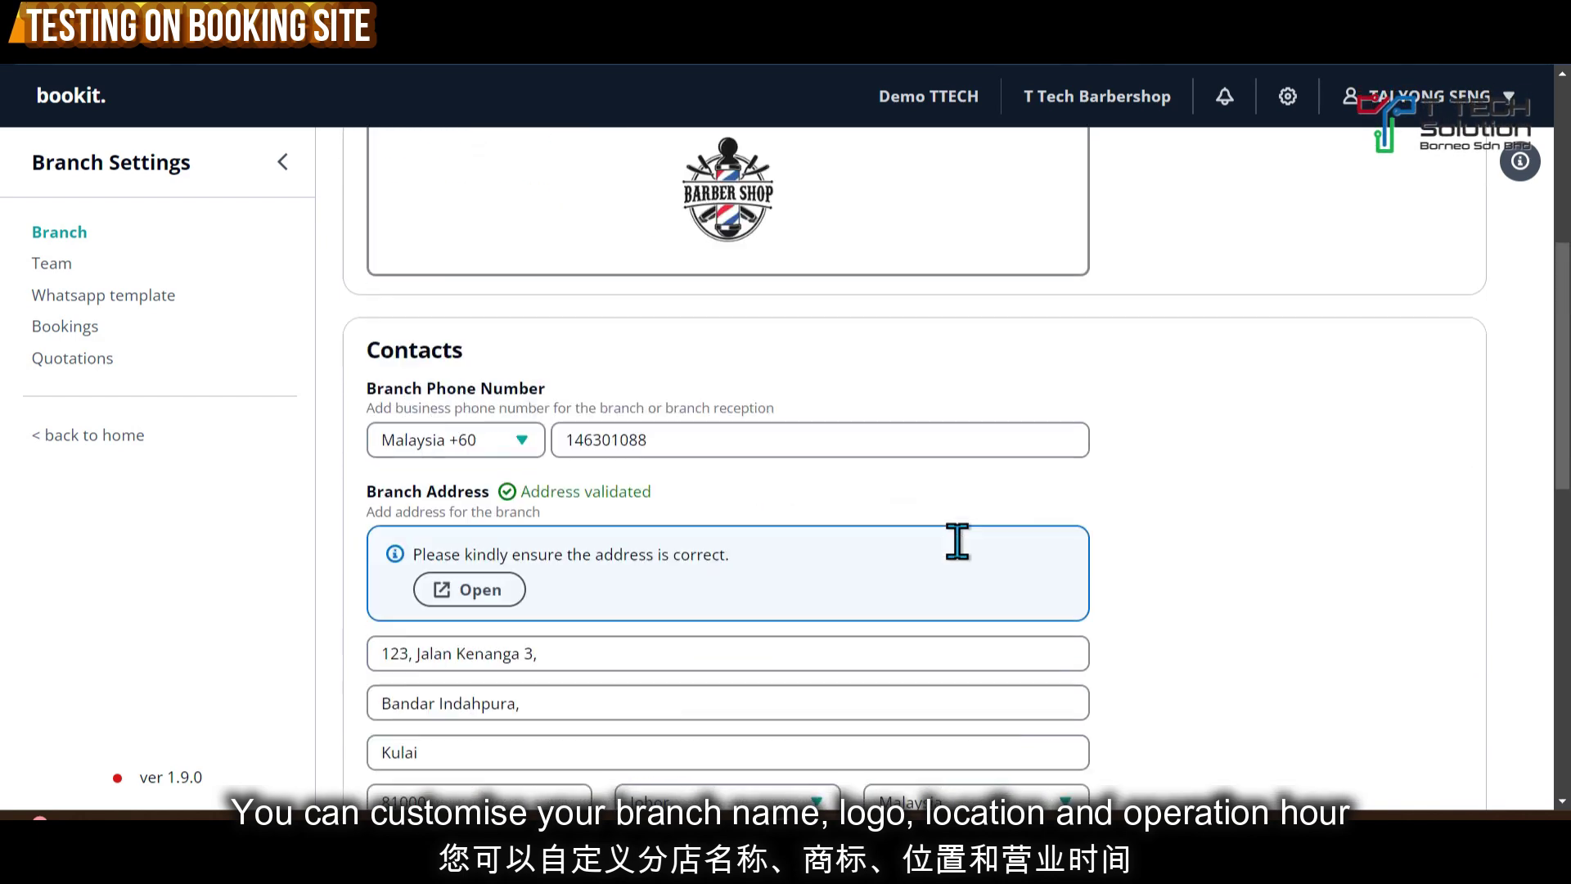
{"action": "left_click", "coordinate": [1303, 180]}
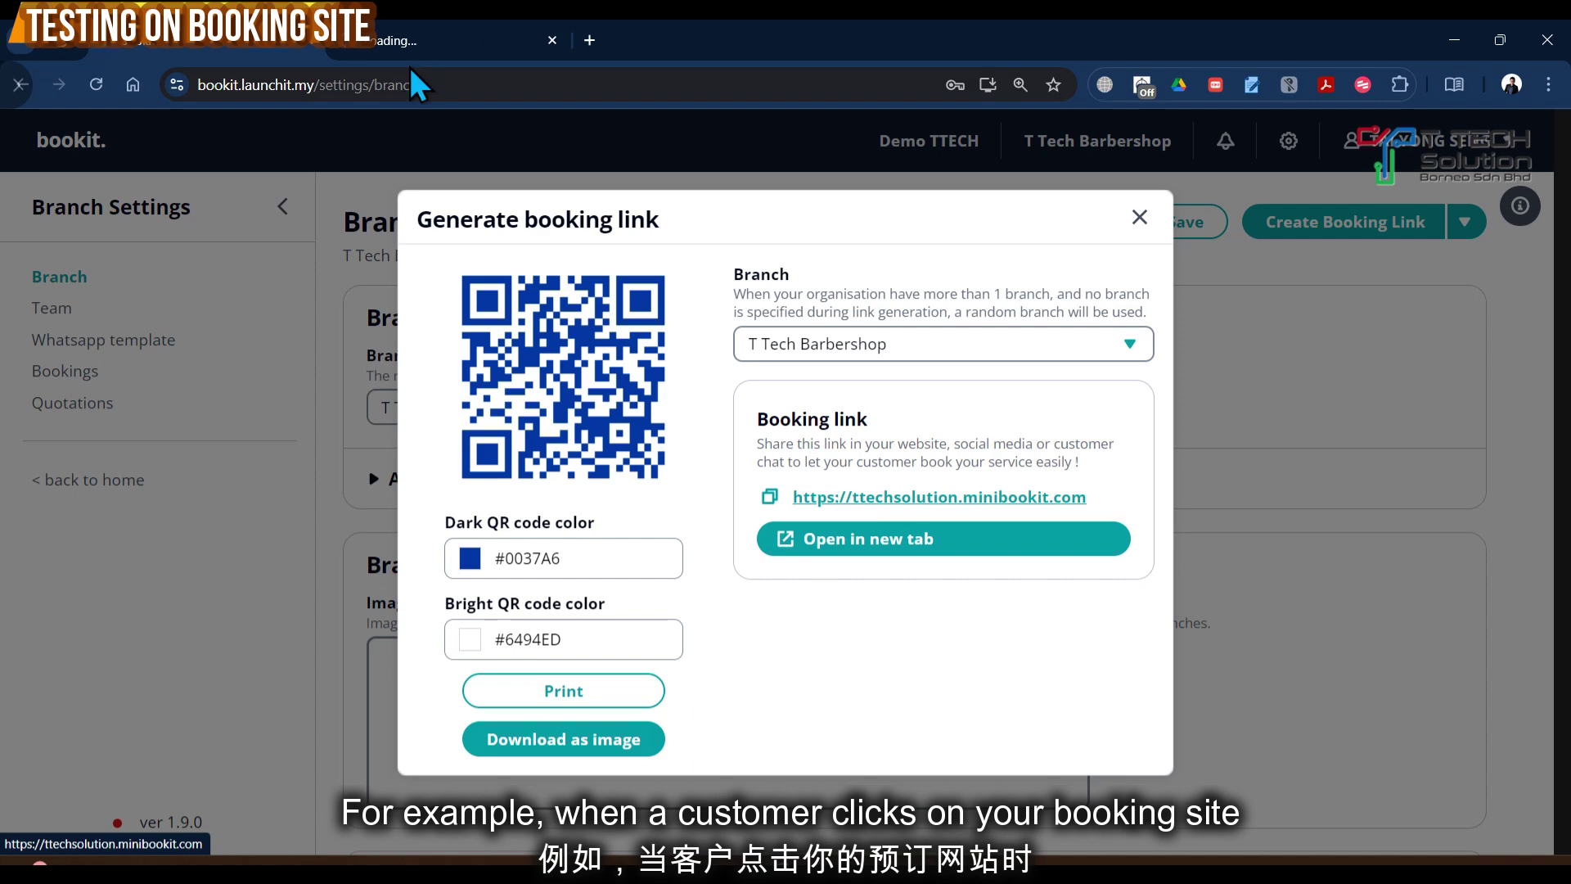
Open T Tech Barbershop's public booking page and show all services
{"action": "left_click", "coordinate": [832, 455]}
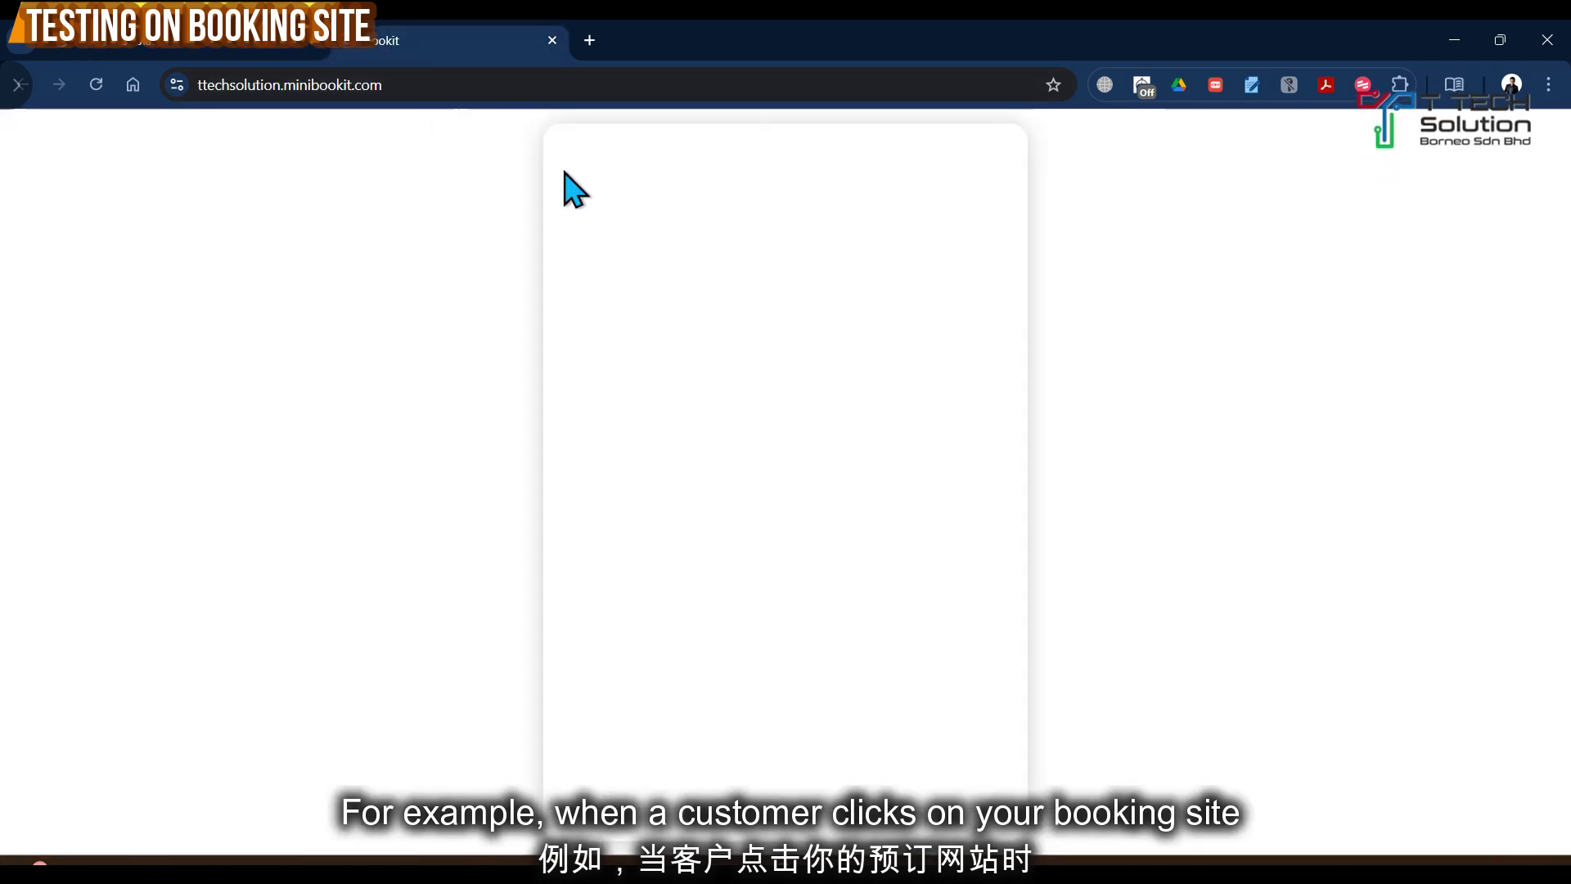
{"action": "left_click", "coordinate": [941, 573]}
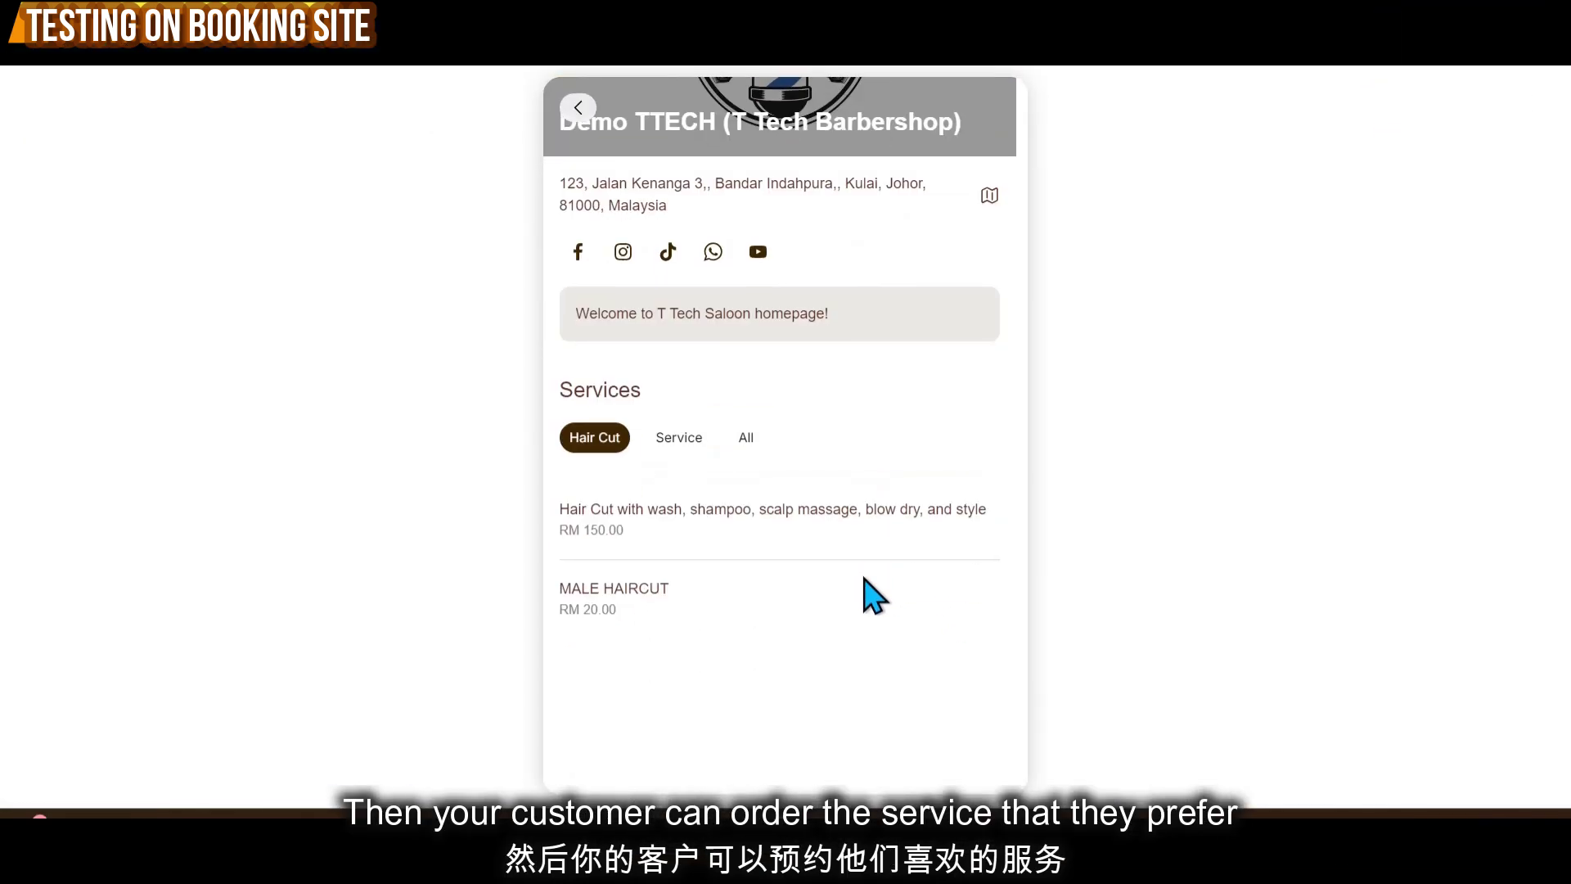
{"action": "left_click", "coordinate": [679, 438]}
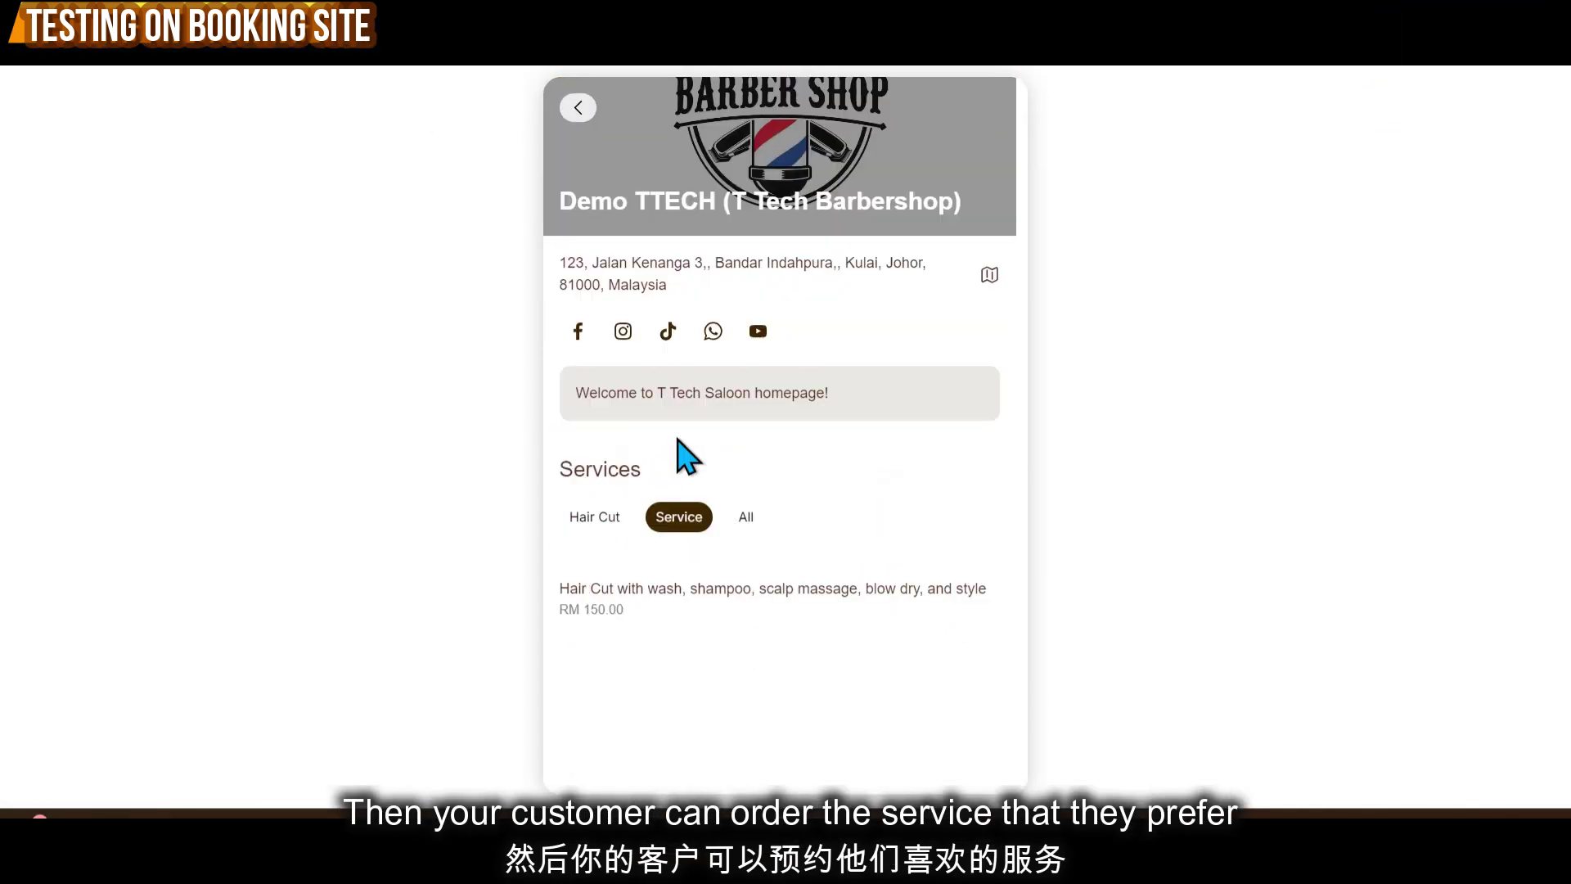
{"action": "left_click", "coordinate": [747, 519]}
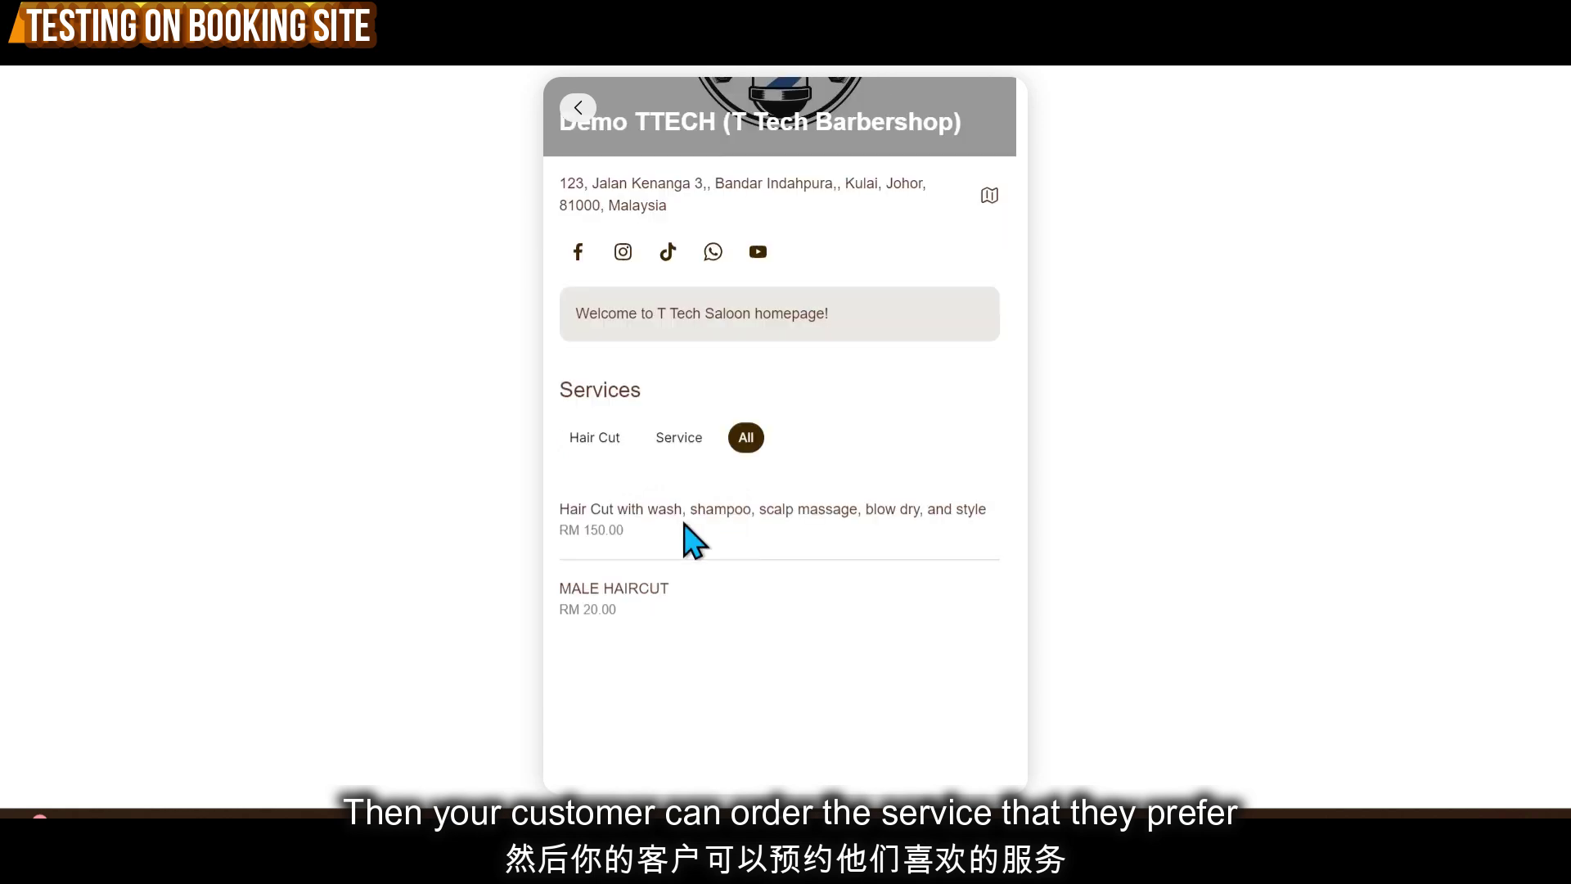
Add the full hair-cut package and MALE HAIRCUT to the cart
{"action": "left_click", "coordinate": [599, 528]}
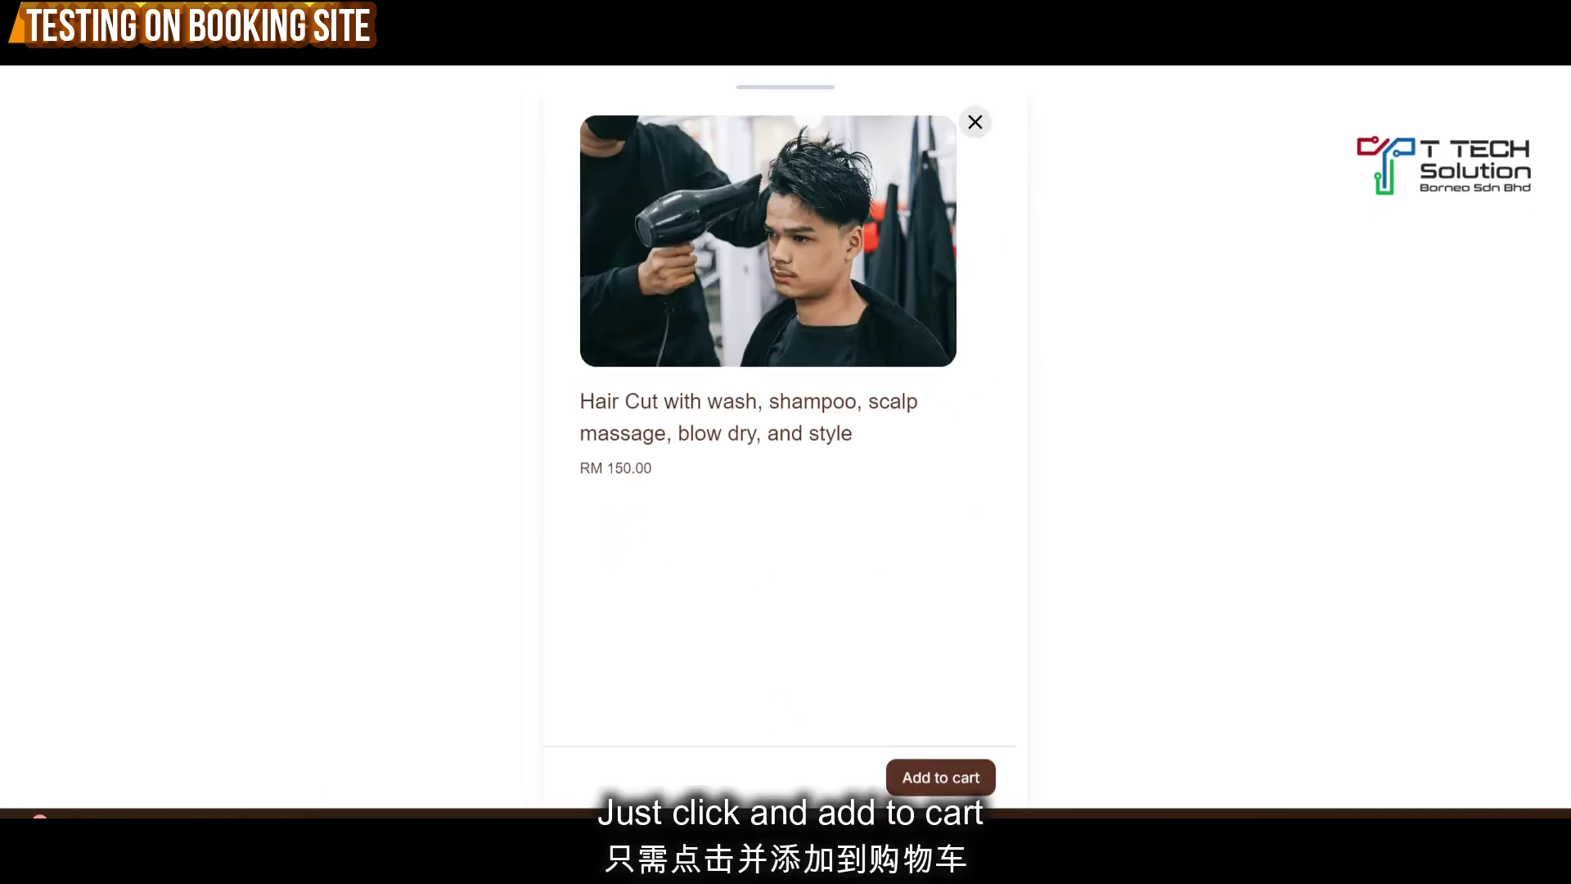
{"action": "left_click", "coordinate": [939, 777]}
{"action": "left_click", "coordinate": [789, 631]}
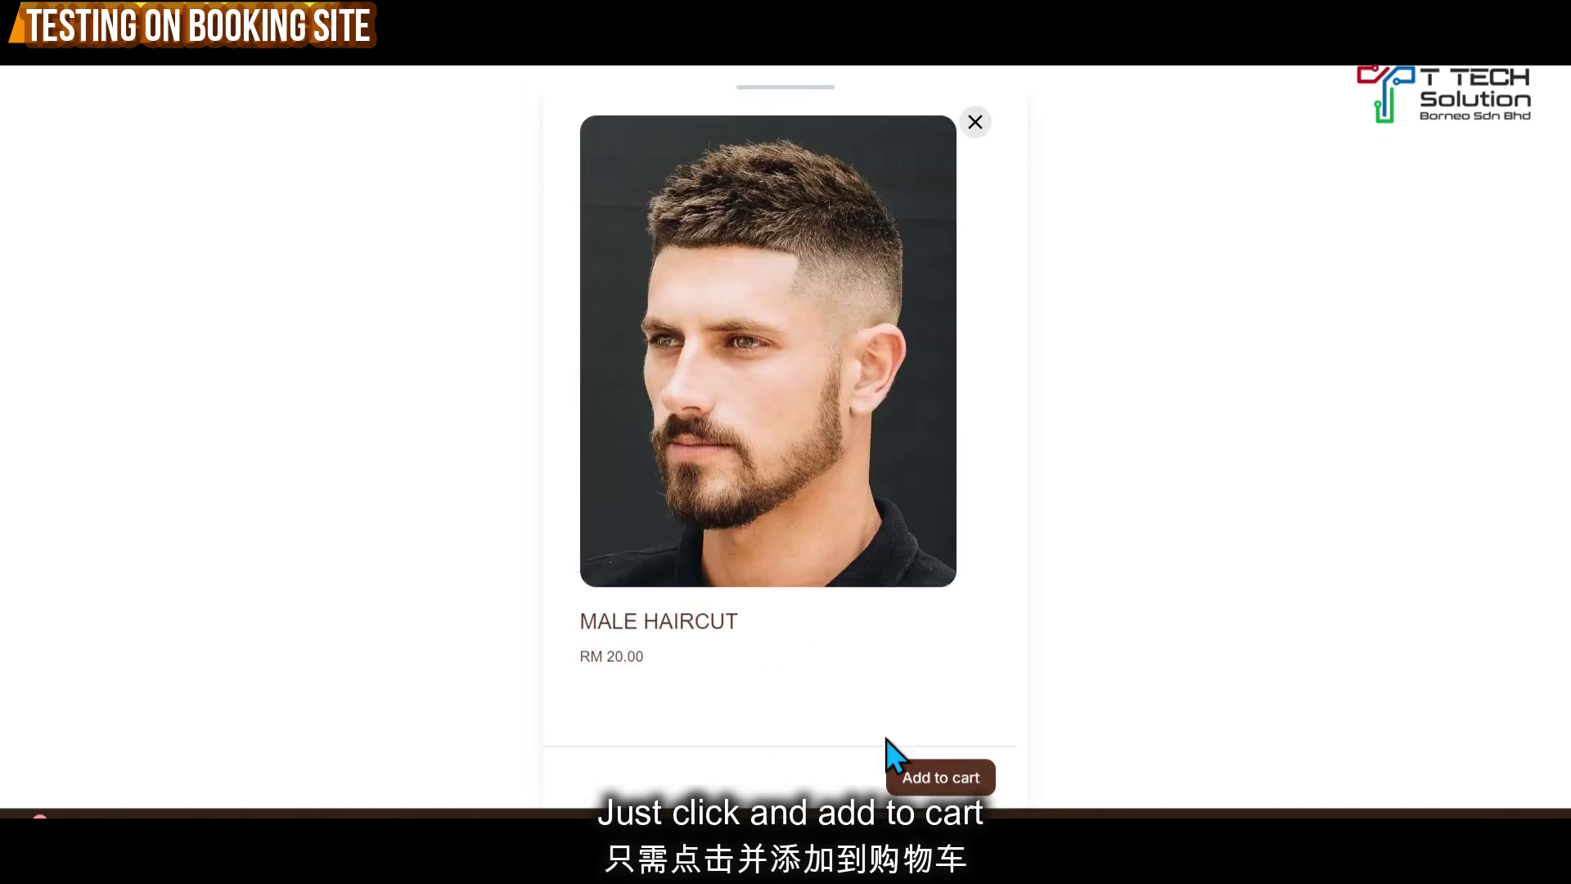
{"action": "left_click", "coordinate": [939, 777]}
View the shop's location on Google Maps and return to the booking page
{"action": "scroll", "coordinate": [916, 639], "scroll_direction": "up", "scroll_amount": 3}
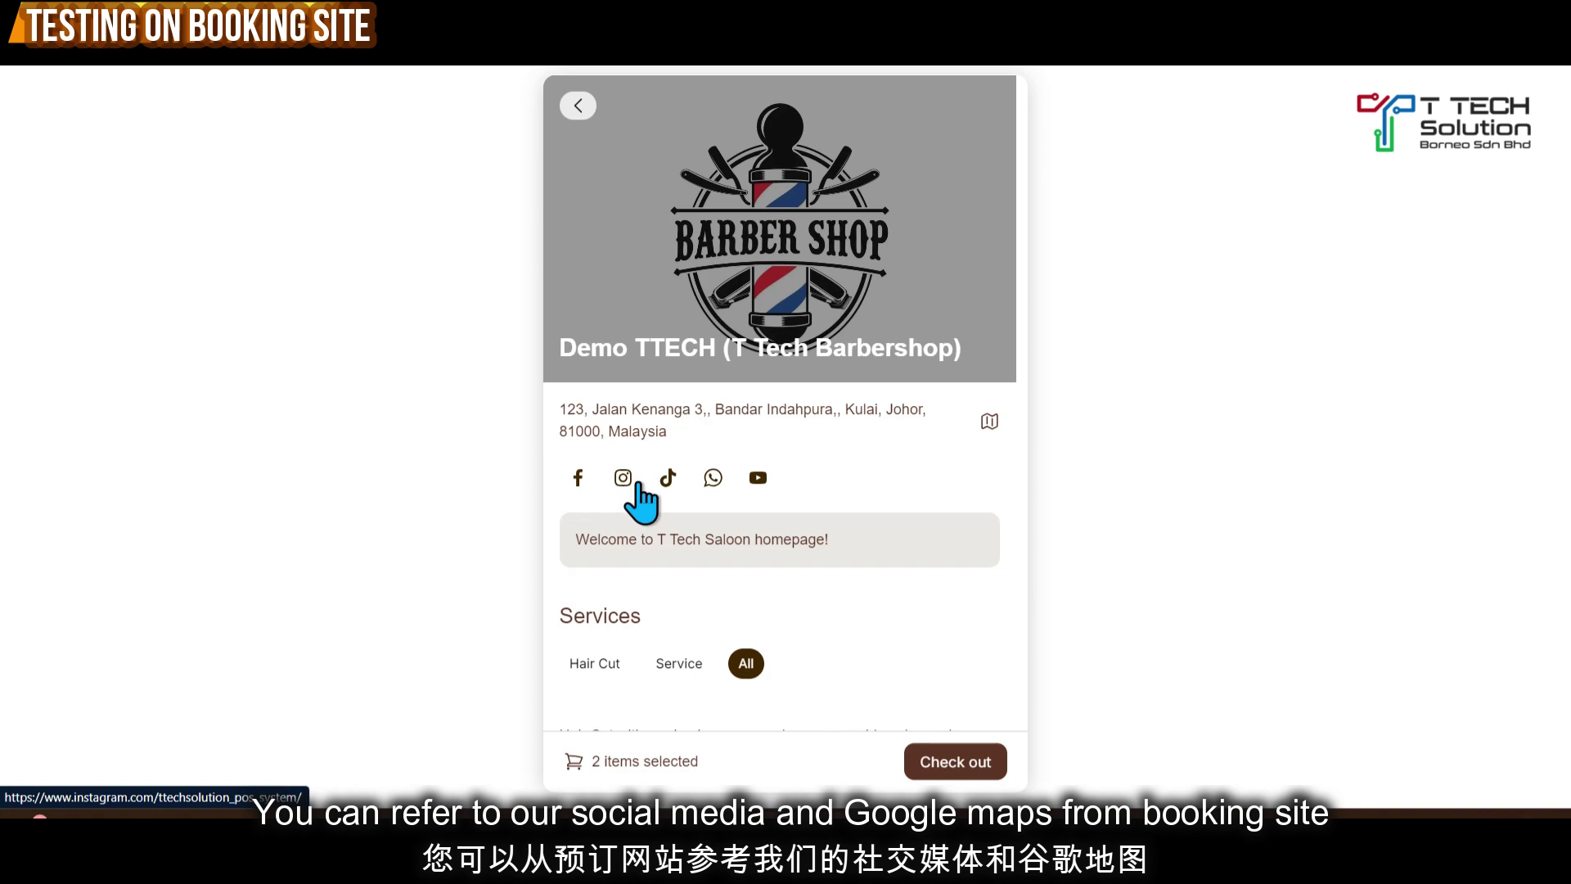
{"action": "left_click", "coordinate": [990, 421]}
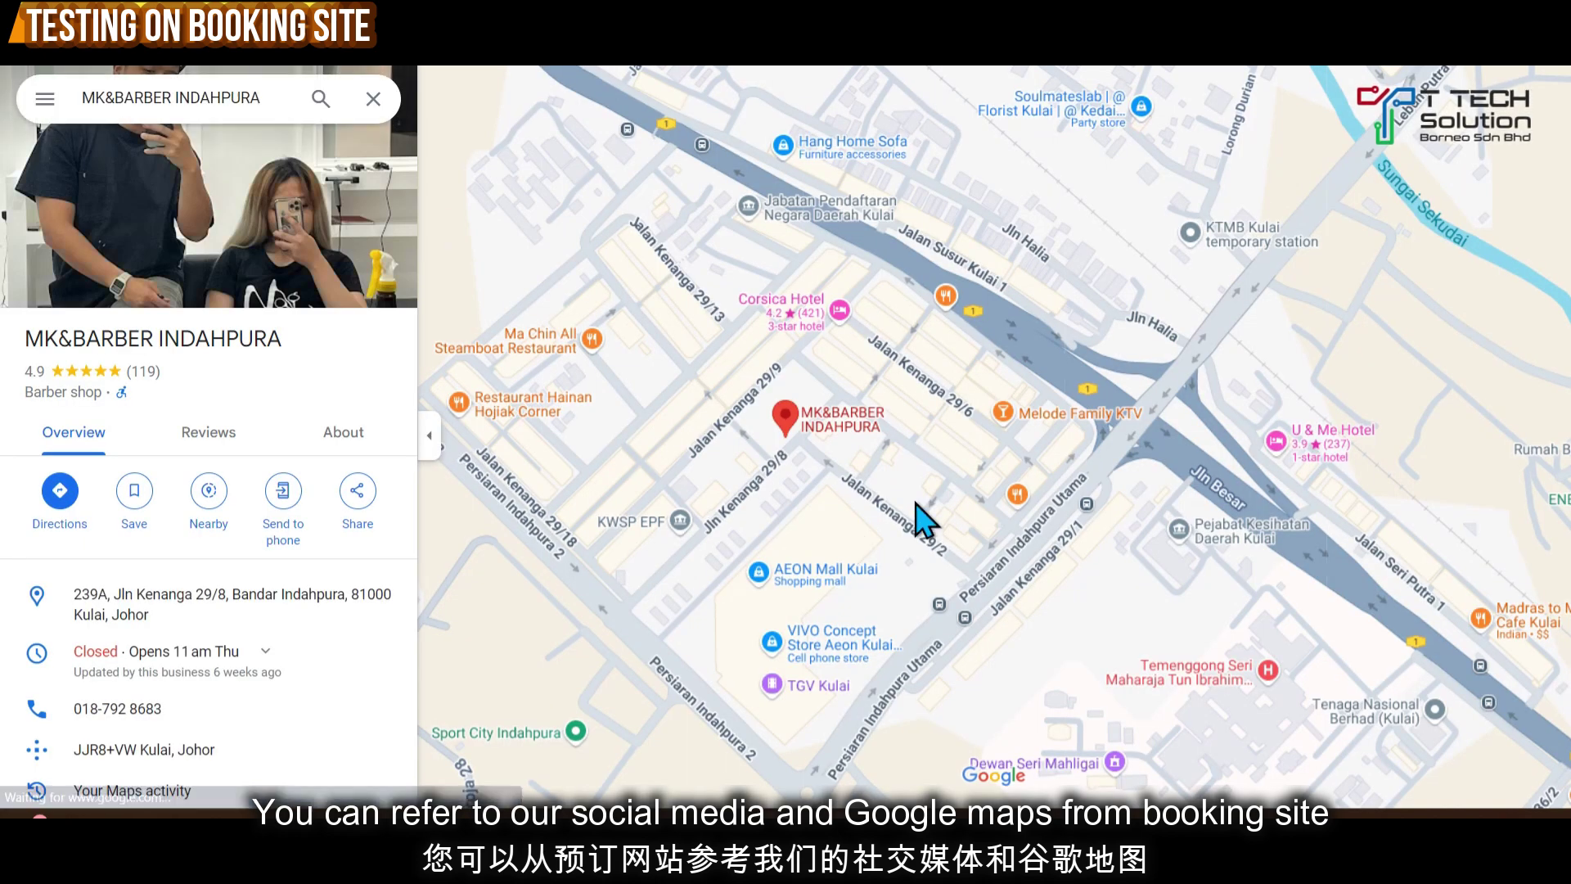
{"action": "scroll", "coordinate": [912, 520], "scroll_direction": "down", "scroll_amount": 3}
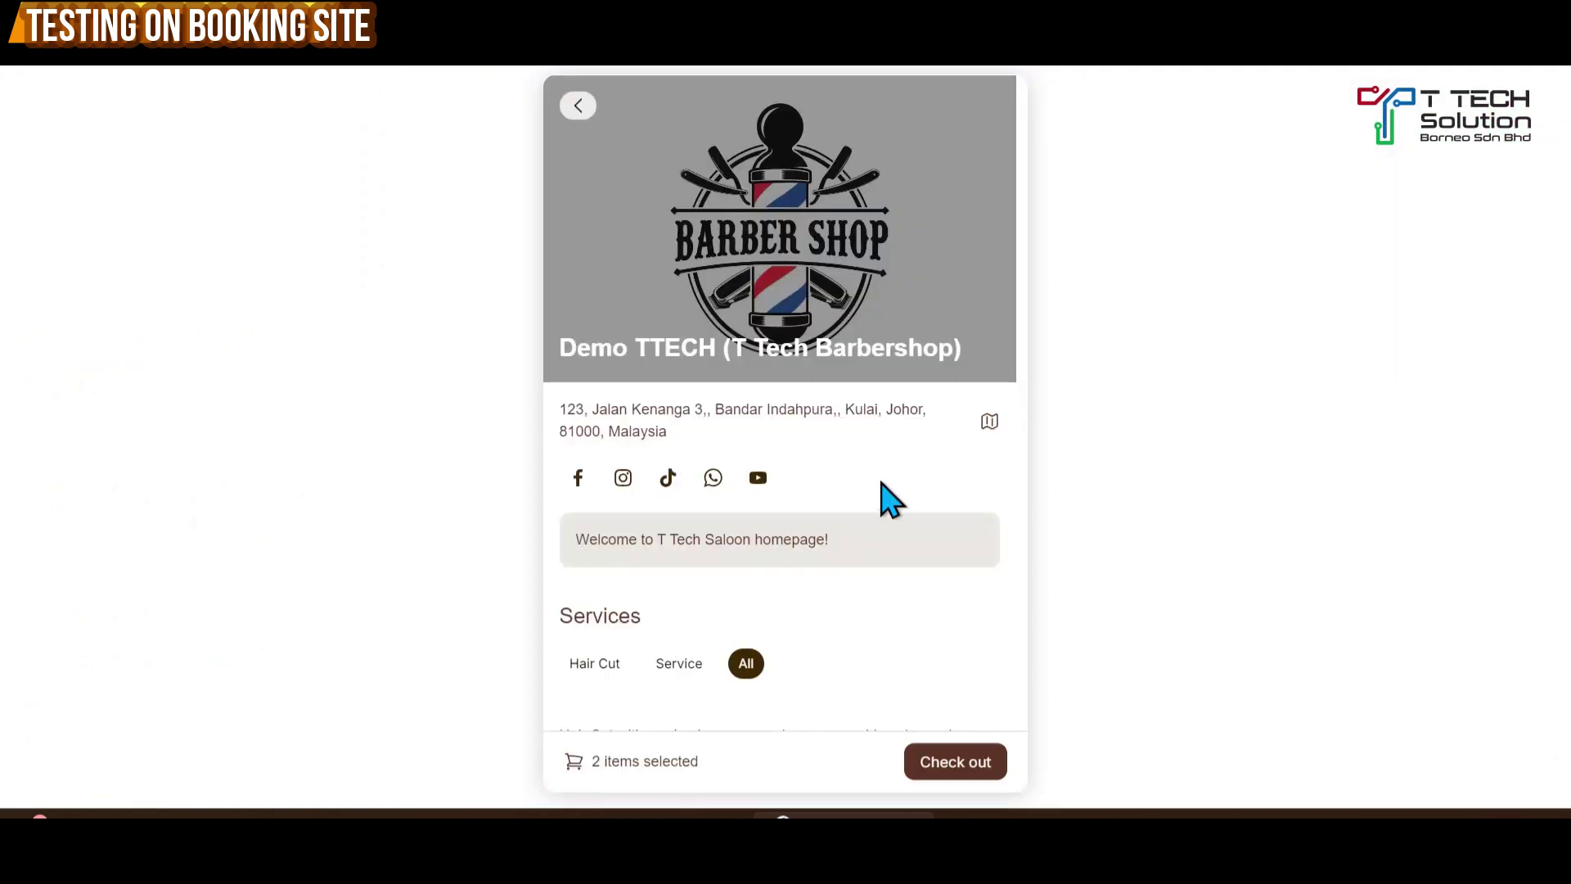
{"action": "scroll", "coordinate": [876, 498], "scroll_direction": "down", "scroll_amount": 5}
Pick a barber and book Thursday 17 October at 9:00 am with the note 'late 10 mins'
{"action": "left_click", "coordinate": [937, 770]}
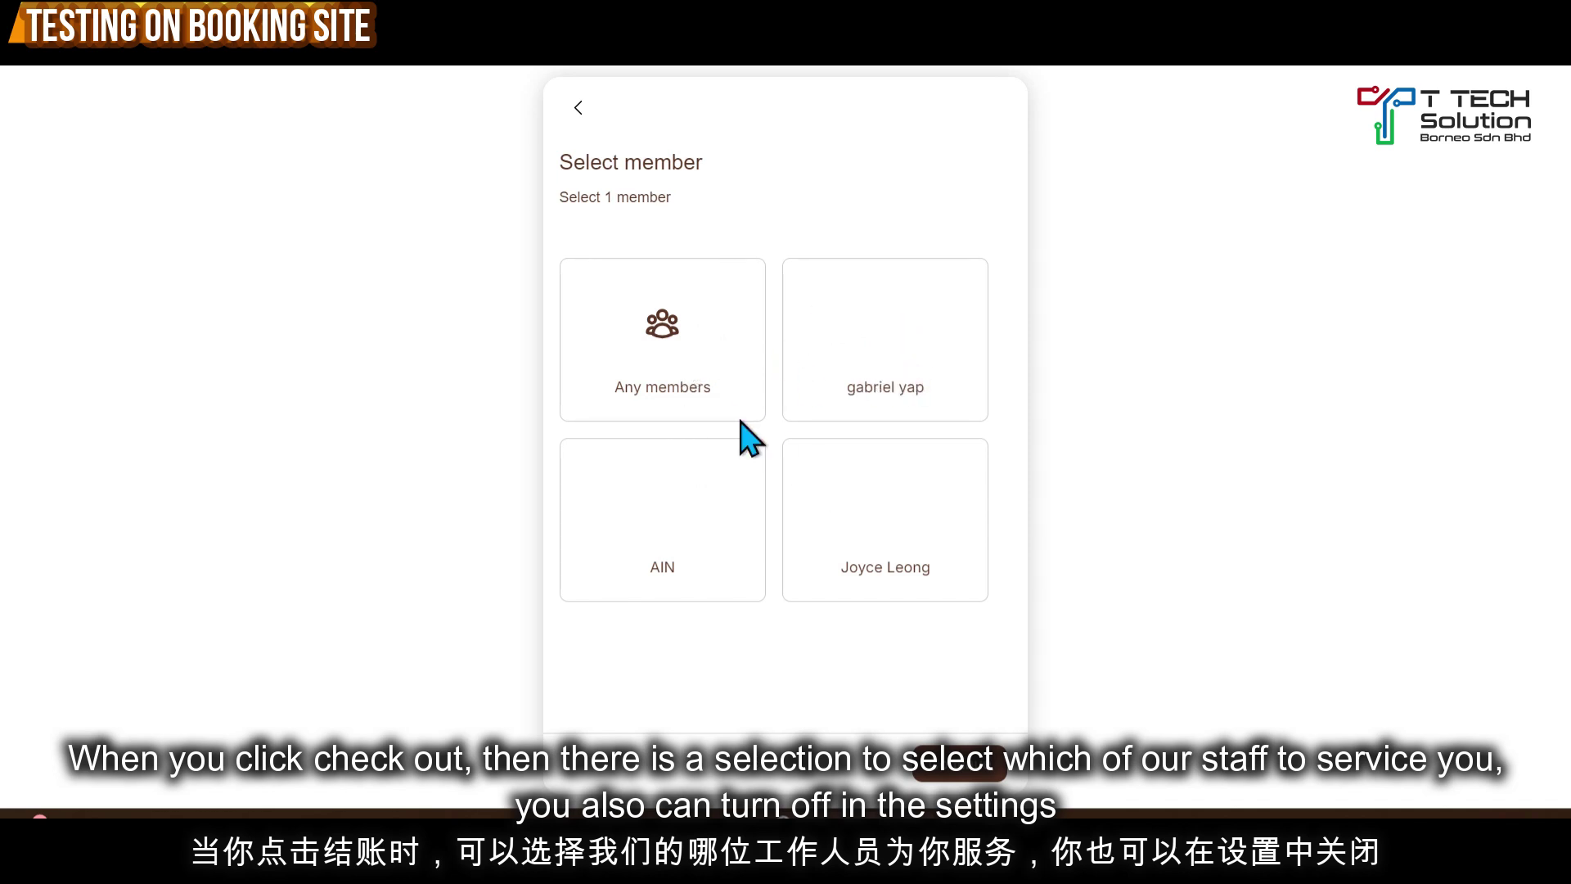
{"action": "left_click", "coordinate": [880, 360]}
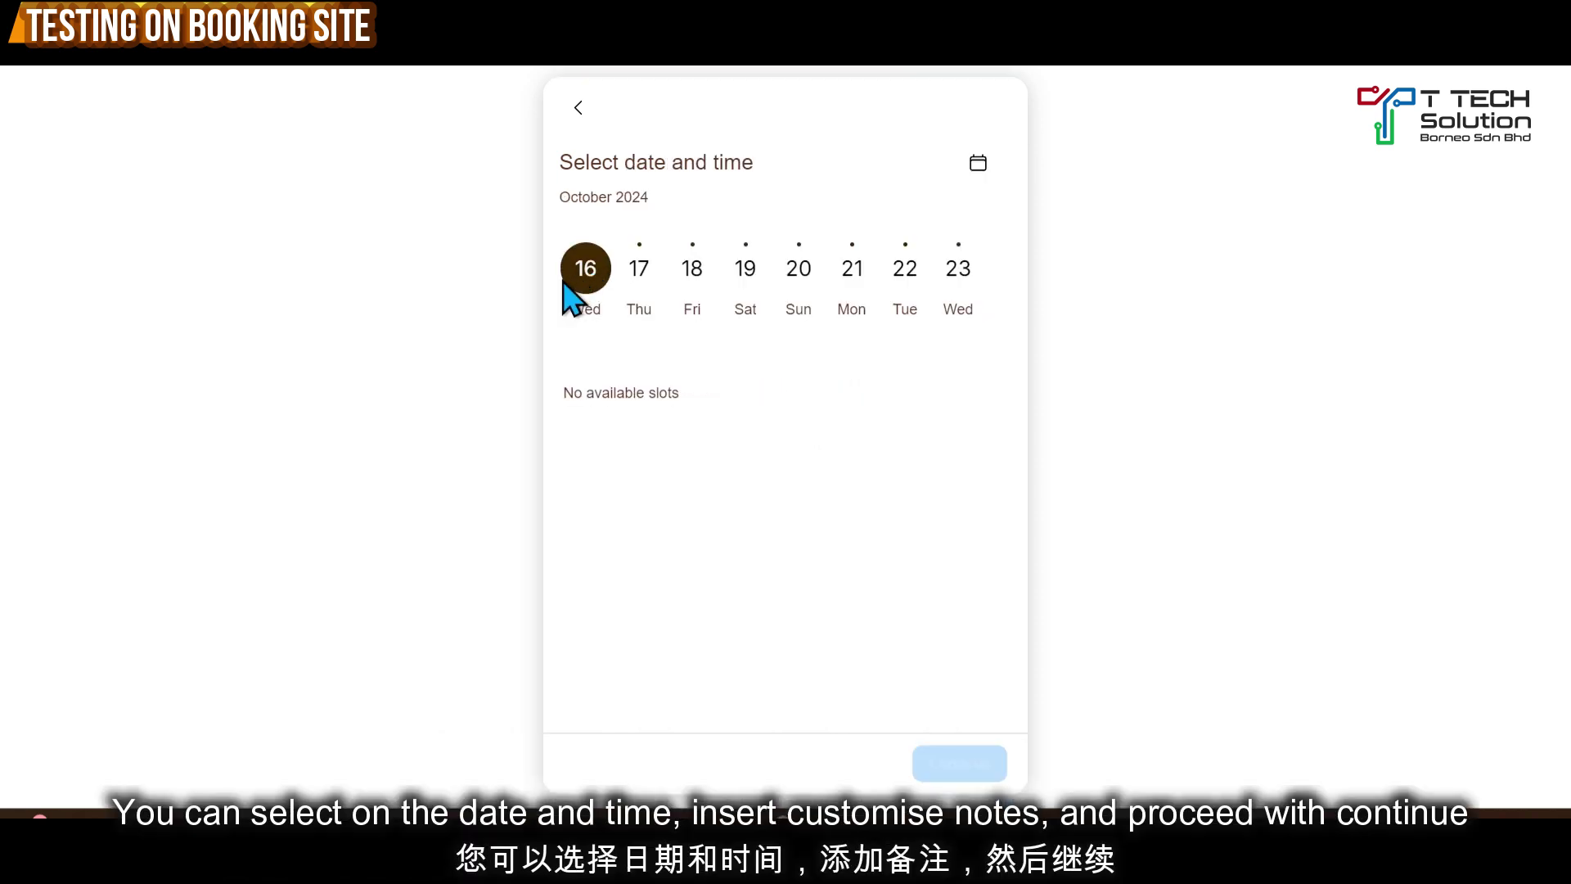
{"action": "left_click", "coordinate": [646, 274]}
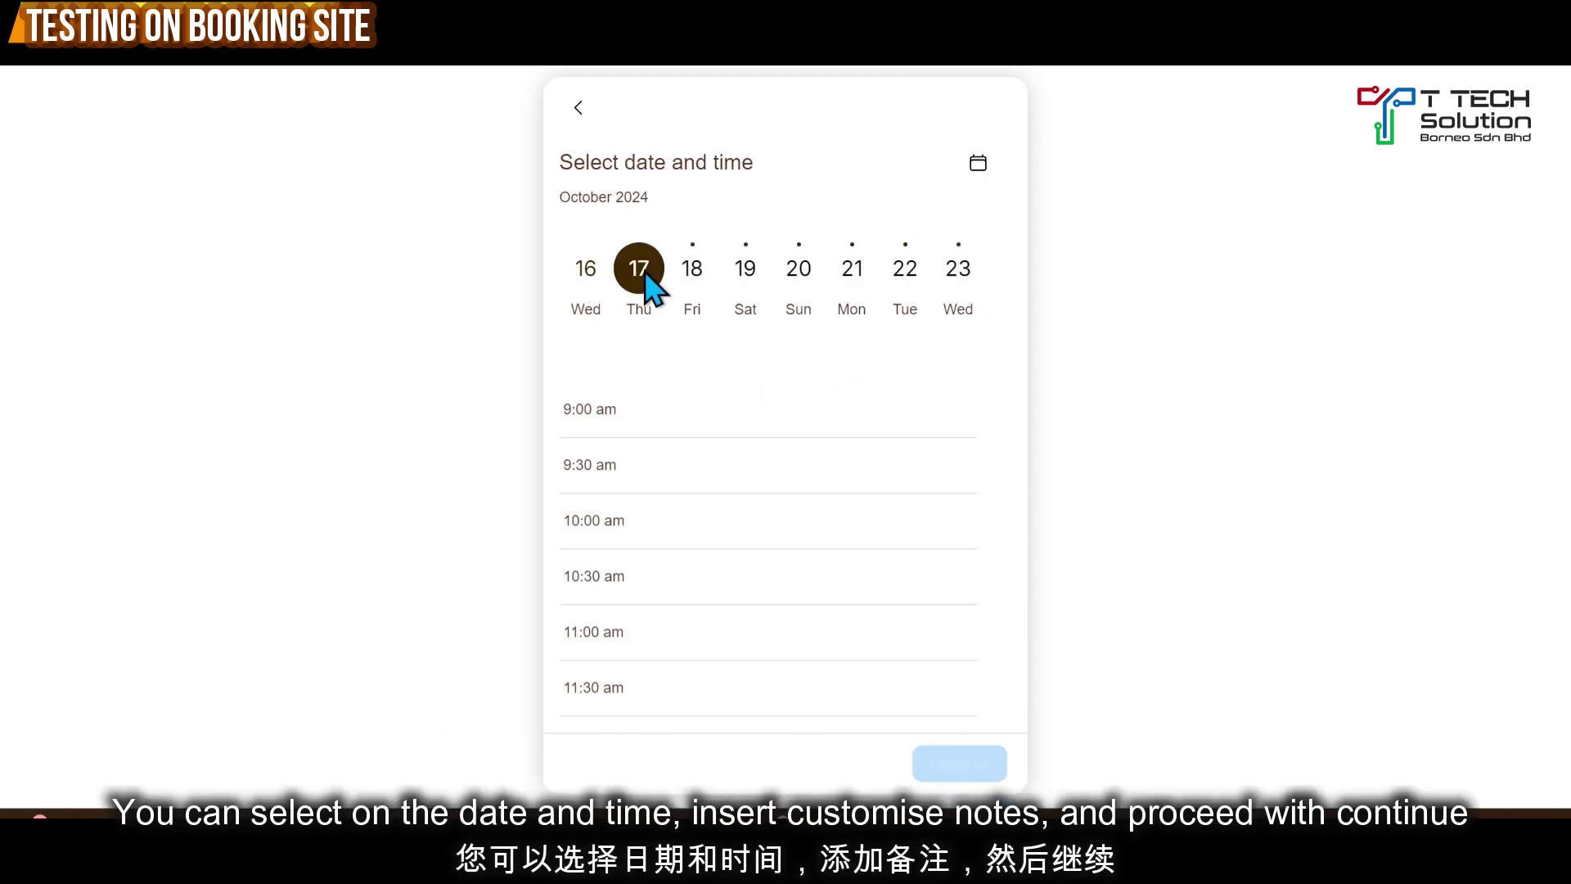
{"action": "left_click", "coordinate": [607, 416]}
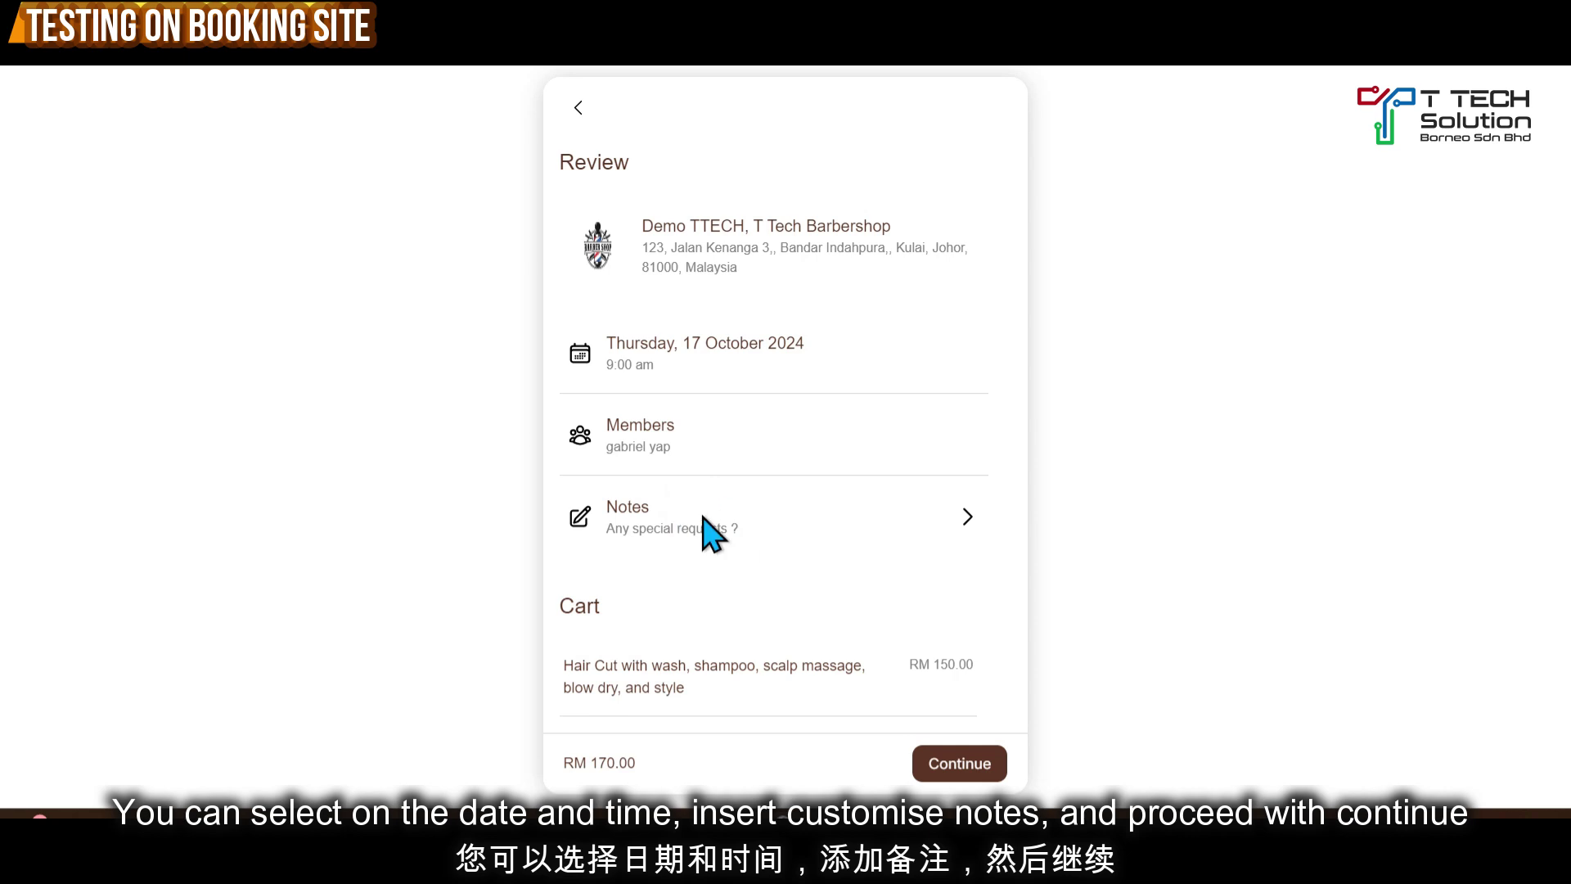
{"action": "left_click", "coordinate": [953, 517]}
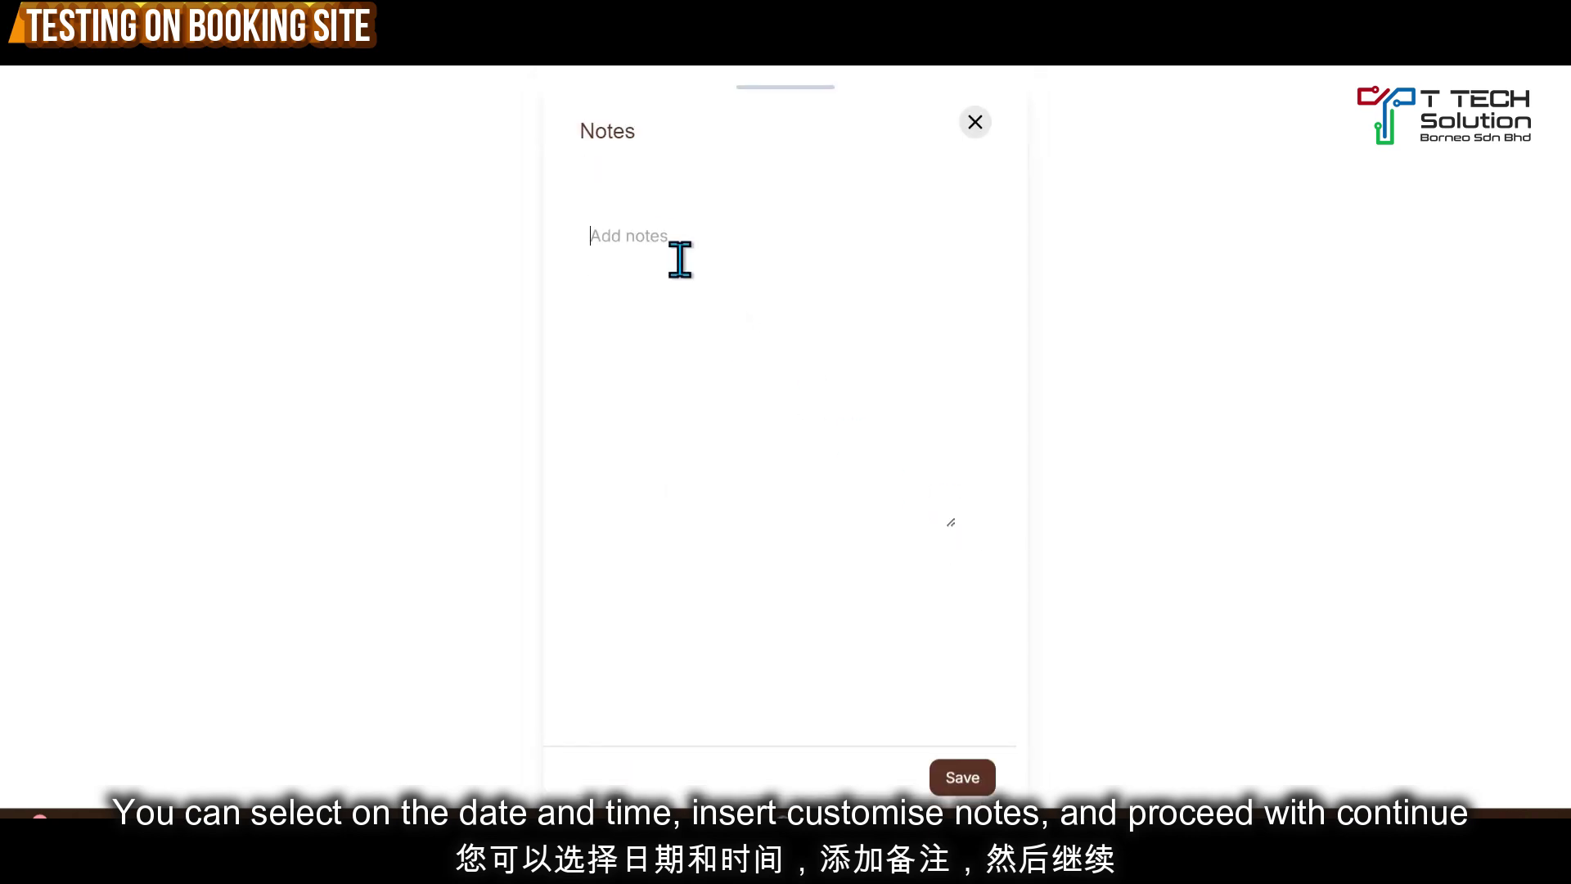
{"action": "left_click", "coordinate": [962, 777]}
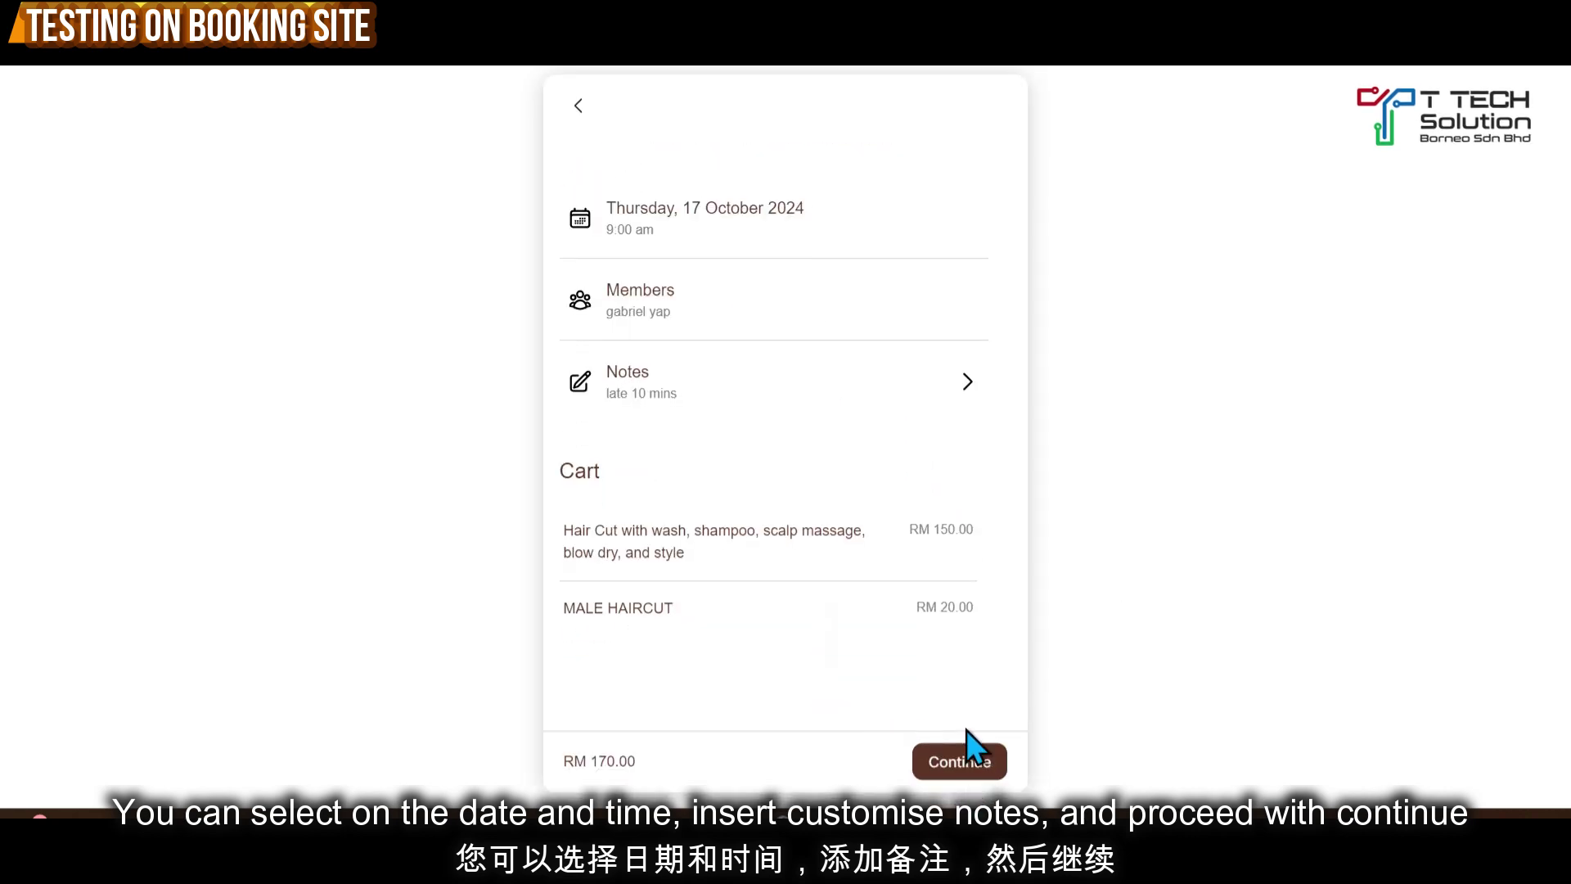
Submit the customer details to confirm the booking and display its check-in QR code
{"action": "left_click", "coordinate": [941, 759]}
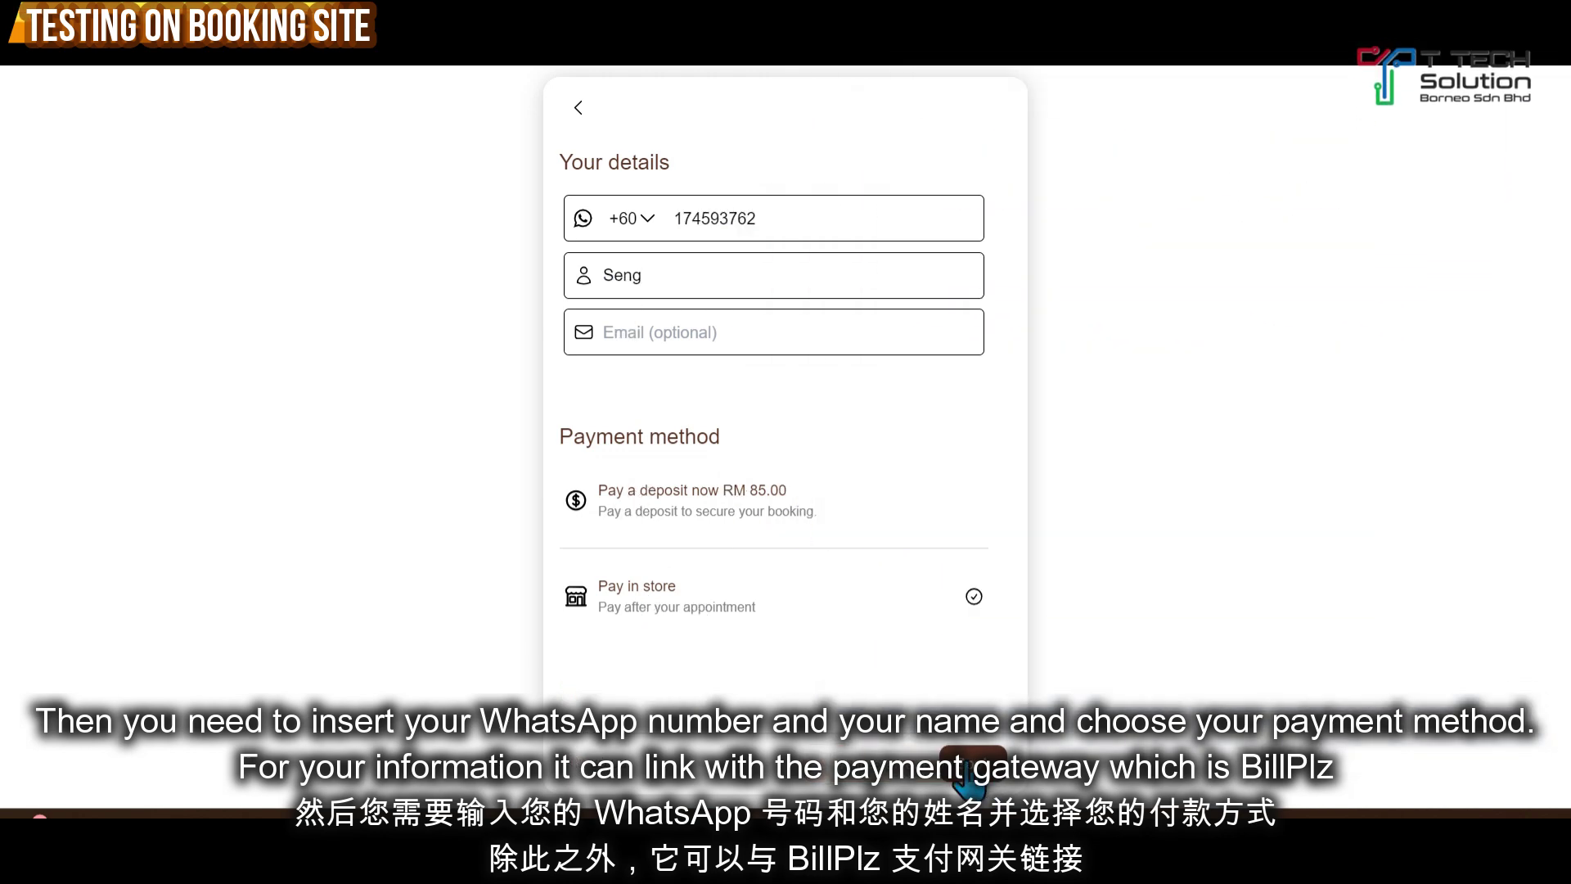
{"action": "left_click", "coordinate": [969, 769]}
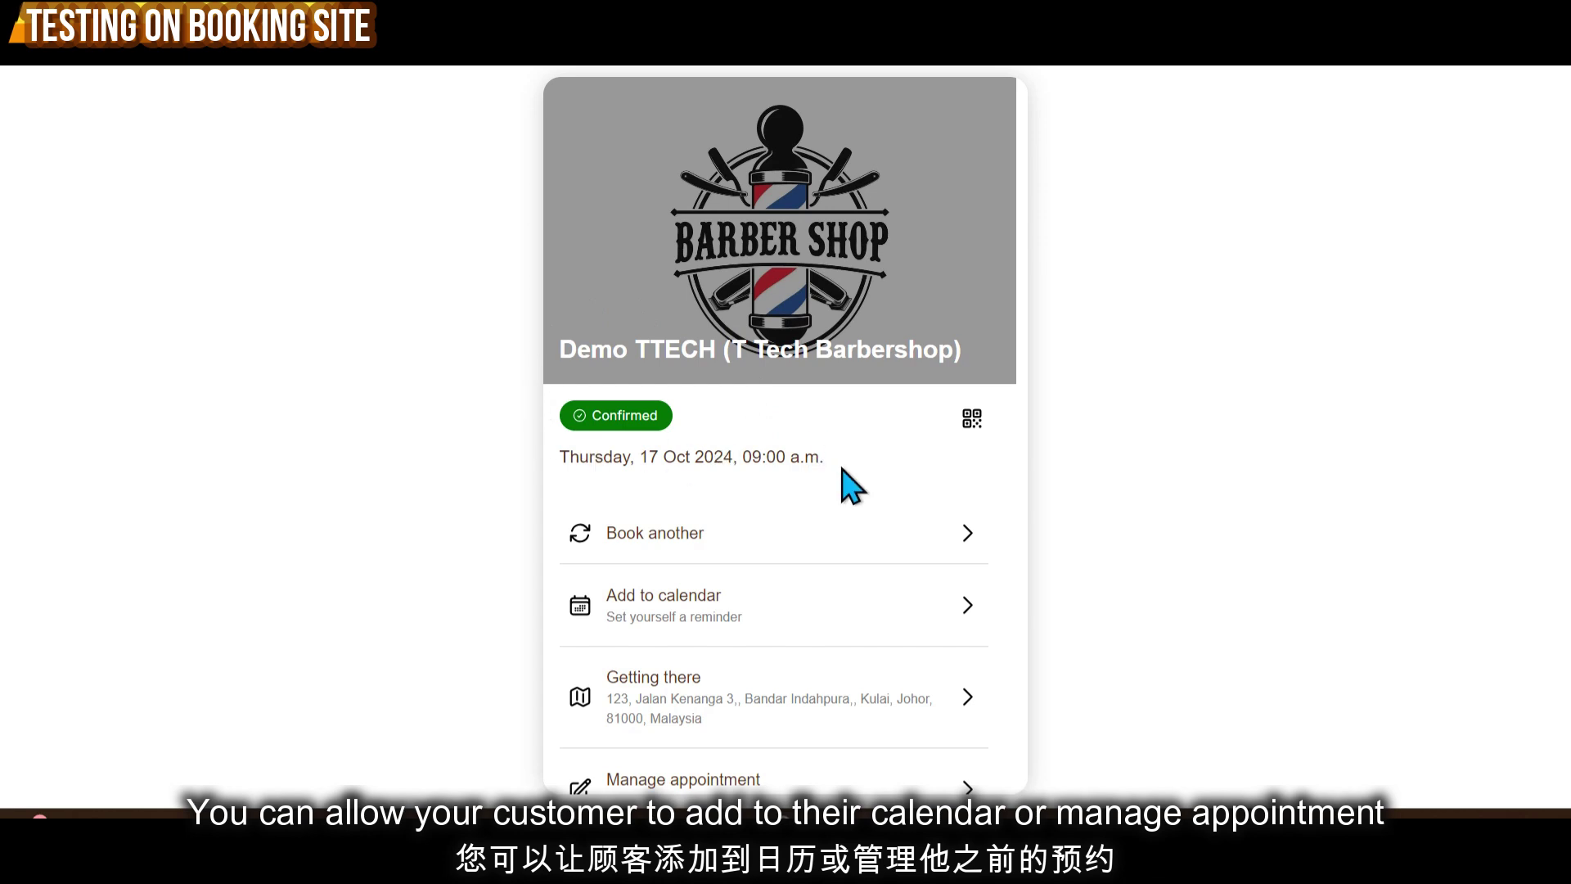
{"action": "scroll", "coordinate": [643, 446], "scroll_direction": "down", "scroll_amount": 3}
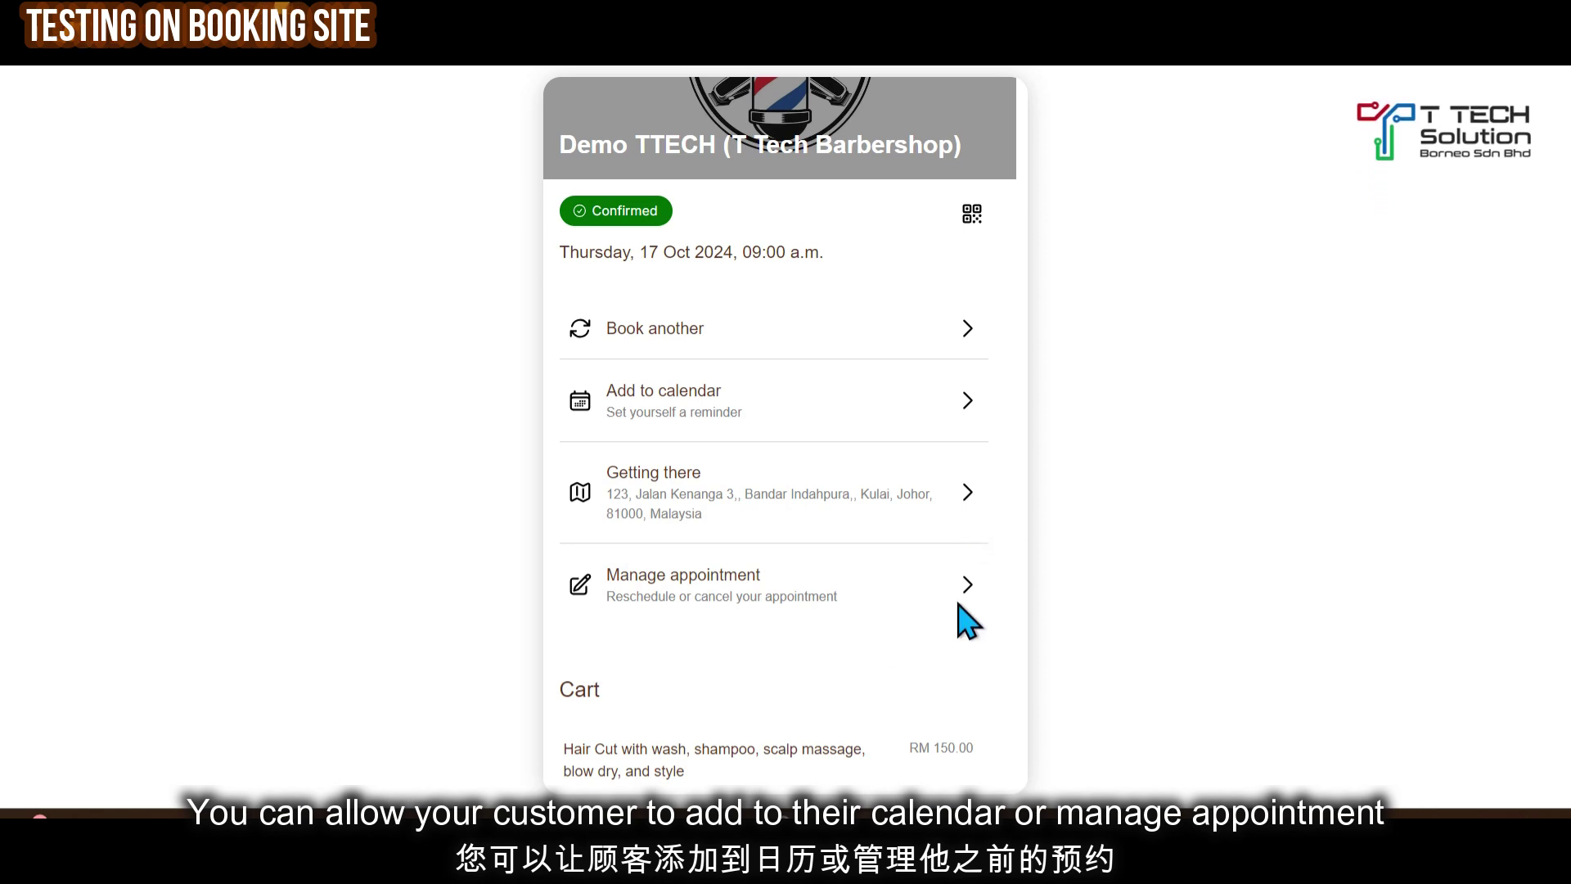
{"action": "scroll", "coordinate": [974, 491], "scroll_direction": "up", "scroll_amount": 3}
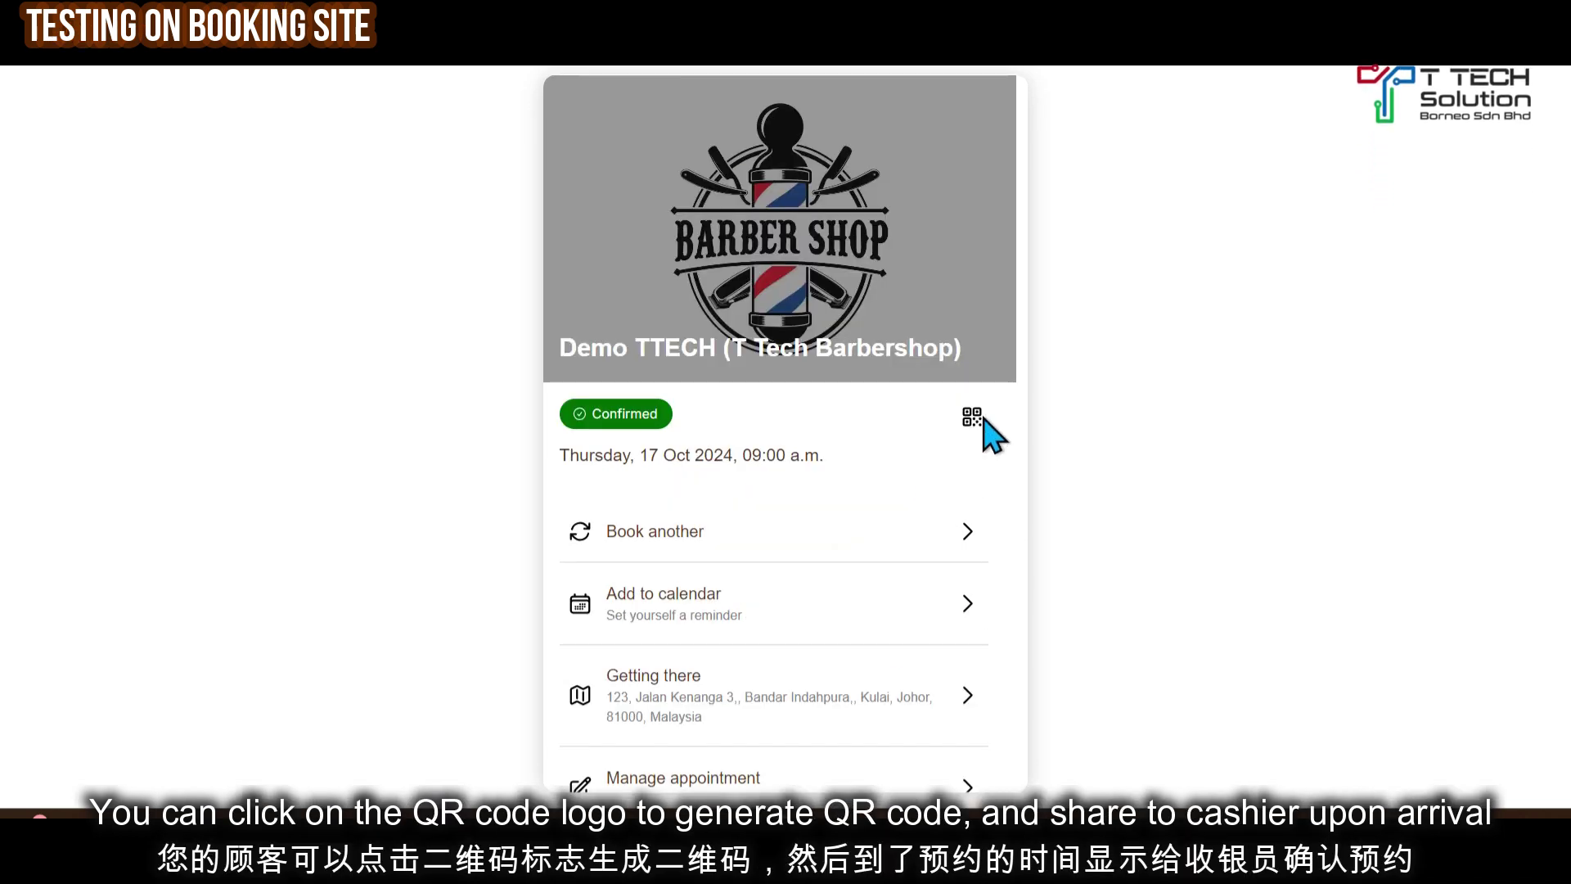
{"action": "left_click", "coordinate": [970, 421]}
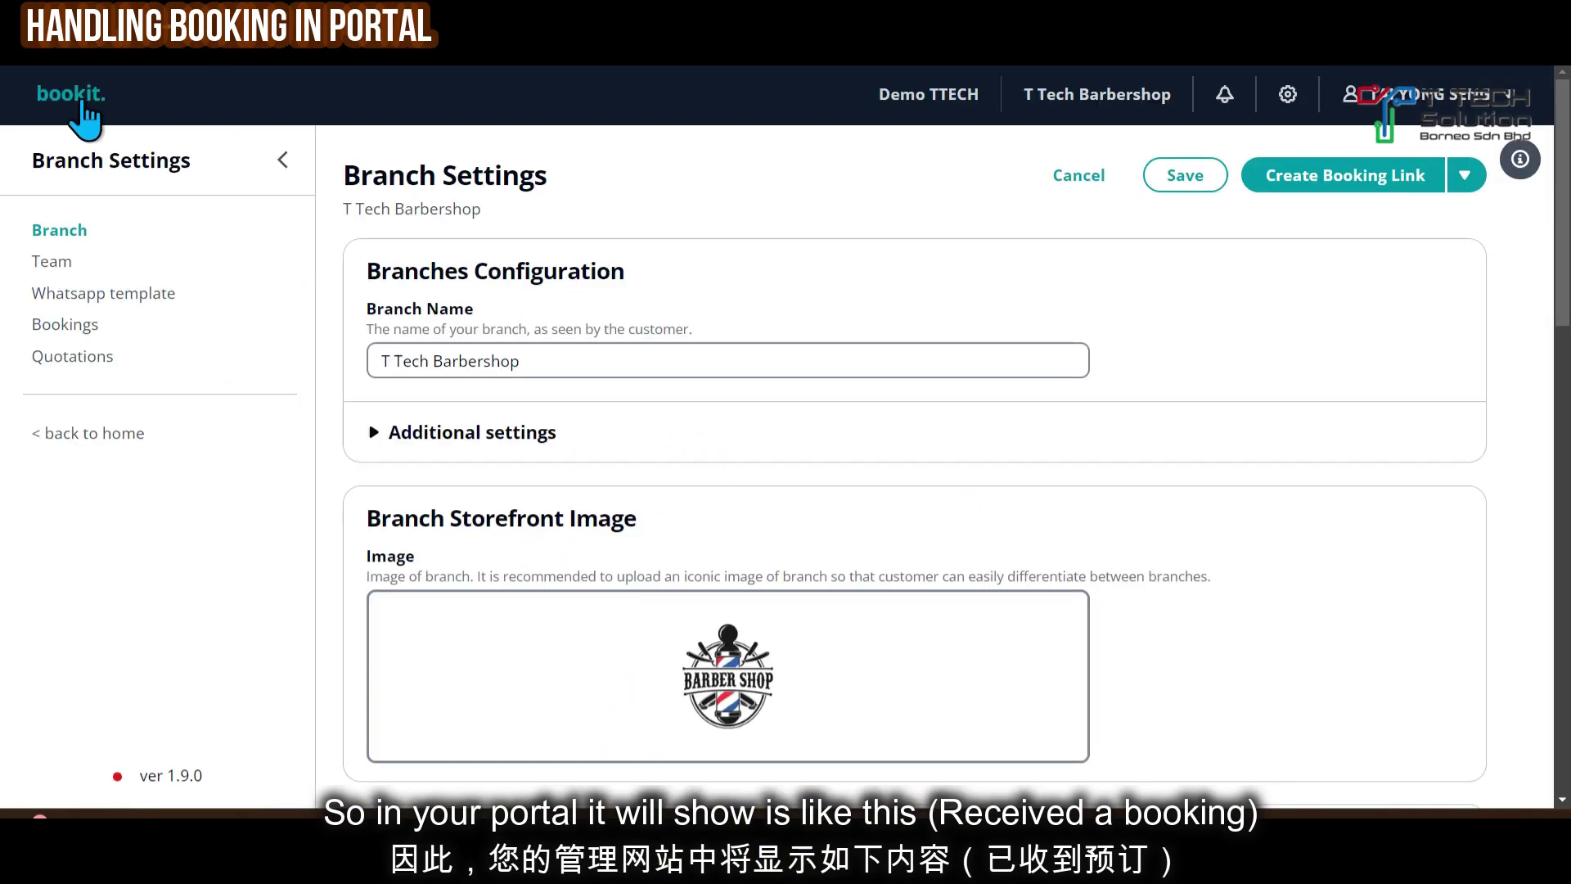
Open the 17 October booking's details from the portal's Bookings list
{"action": "left_click", "coordinate": [72, 101]}
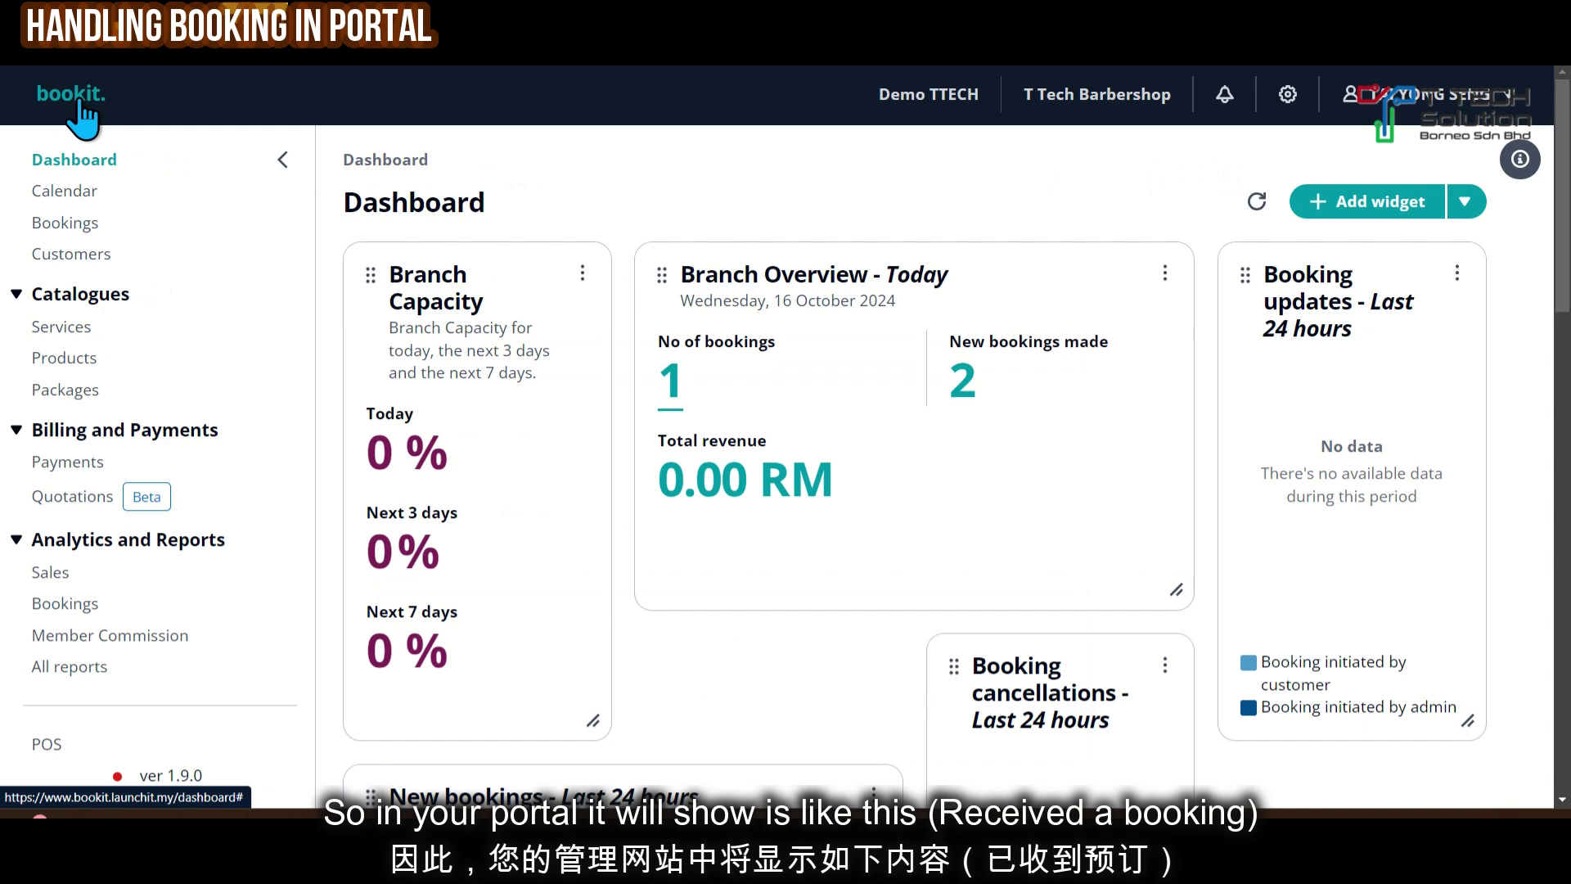
{"action": "left_click", "coordinate": [52, 225]}
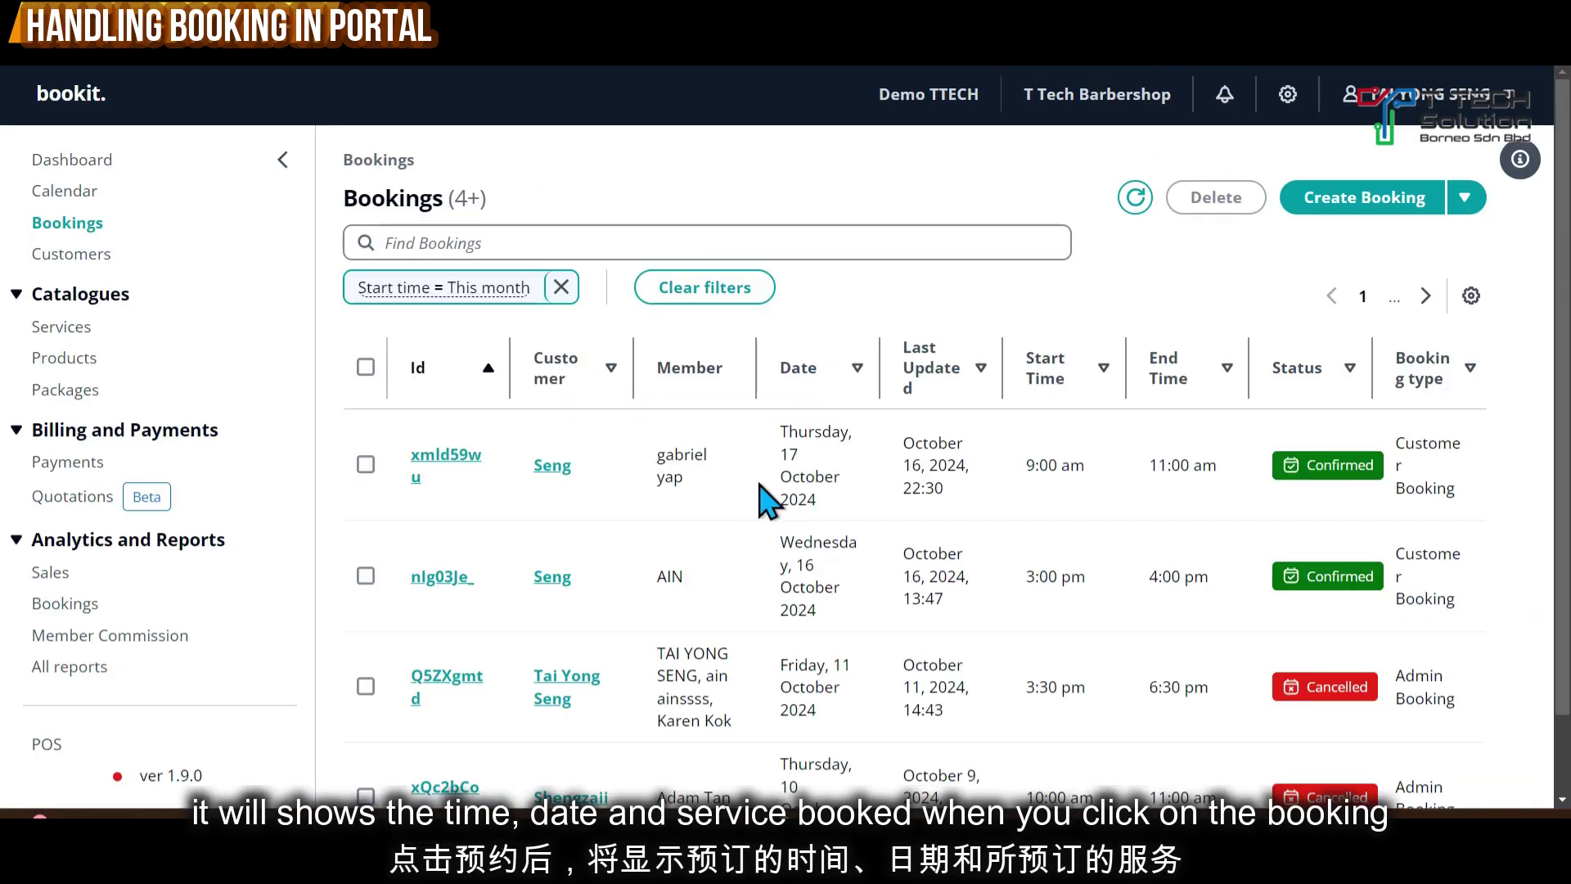
{"action": "left_click", "coordinate": [438, 460]}
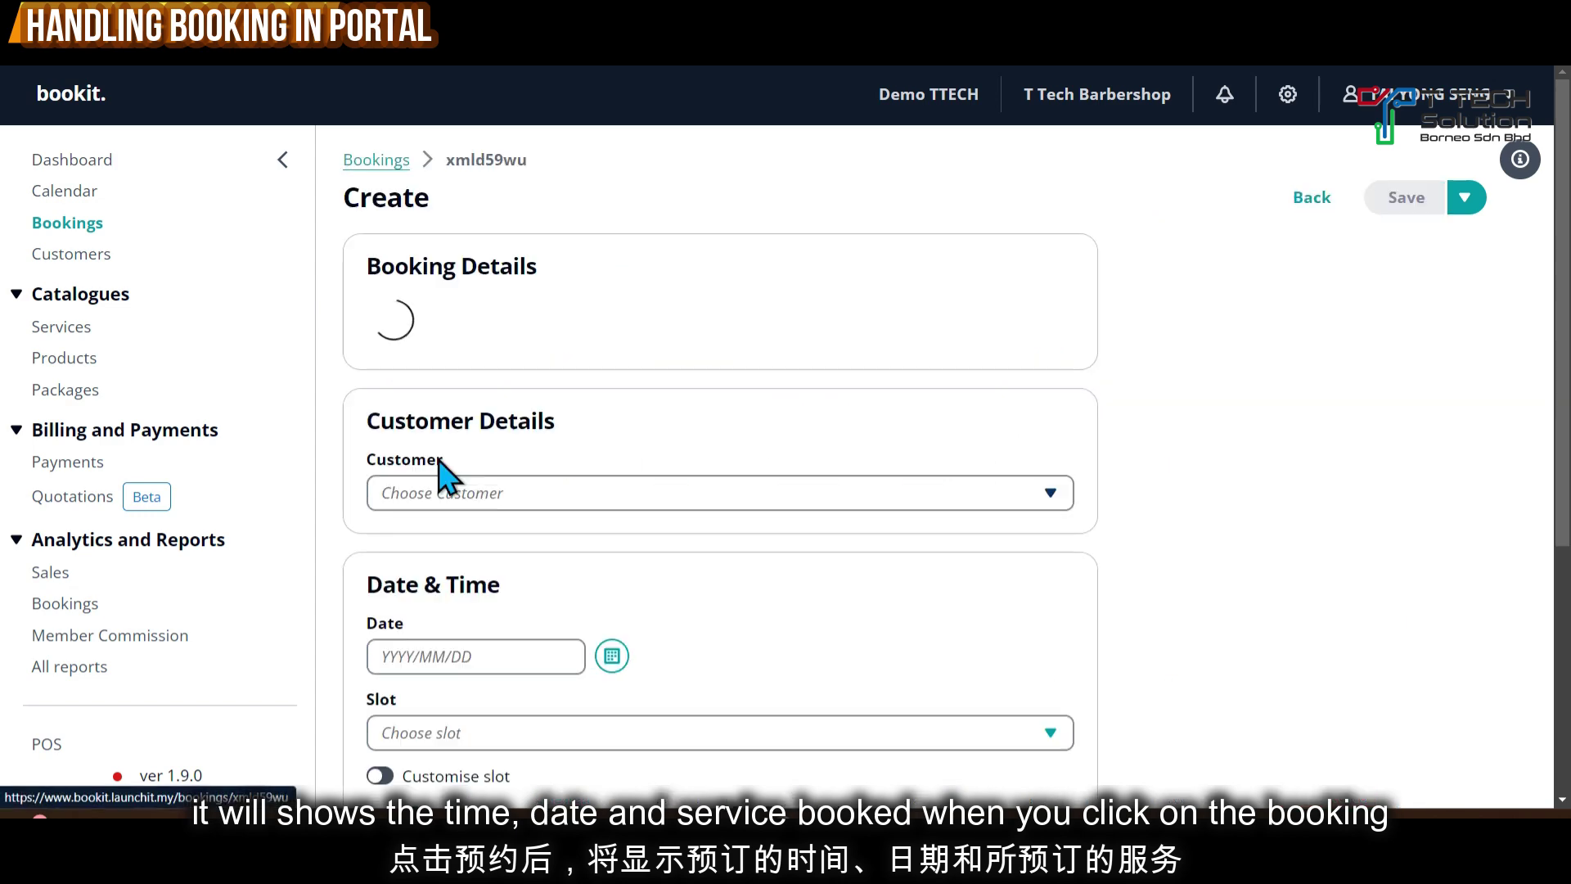
Scroll to the 'late 10 mins' note and the logged WhatsApp confirmation message
{"action": "scroll", "coordinate": [816, 494], "scroll_direction": "down", "scroll_amount": 2}
{"action": "scroll", "coordinate": [810, 460], "scroll_direction": "down", "scroll_amount": 1}
{"action": "scroll", "coordinate": [351, 474], "scroll_direction": "up", "scroll_amount": 1}
{"action": "scroll", "coordinate": [687, 470], "scroll_direction": "down", "scroll_amount": 4}
{"action": "scroll", "coordinate": [736, 460], "scroll_direction": "down", "scroll_amount": 1}
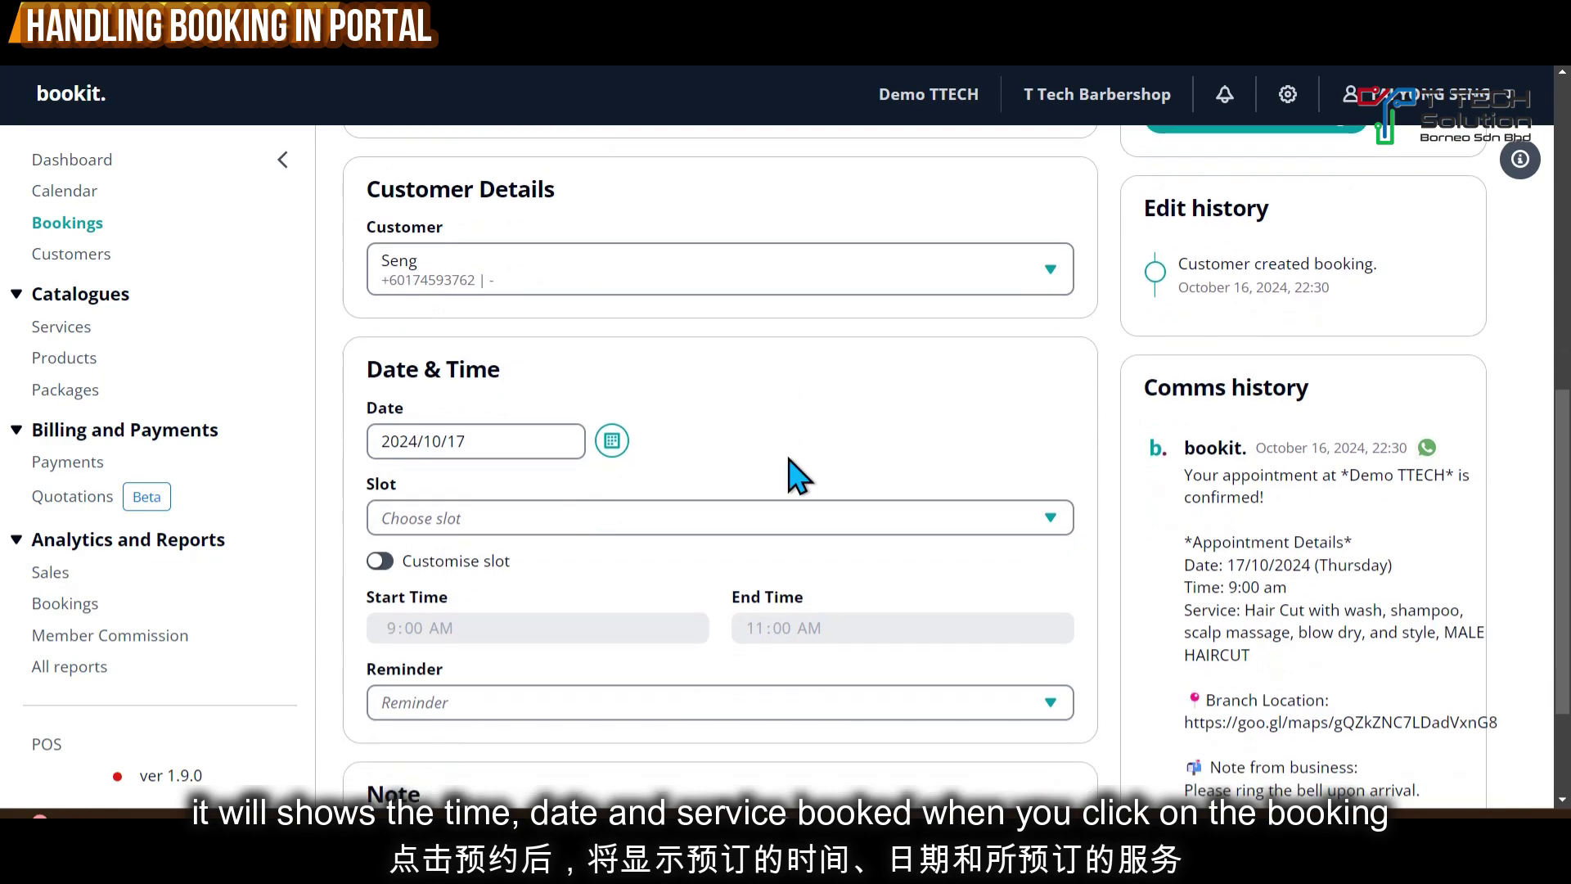
{"action": "scroll", "coordinate": [804, 491], "scroll_direction": "down", "scroll_amount": 2}
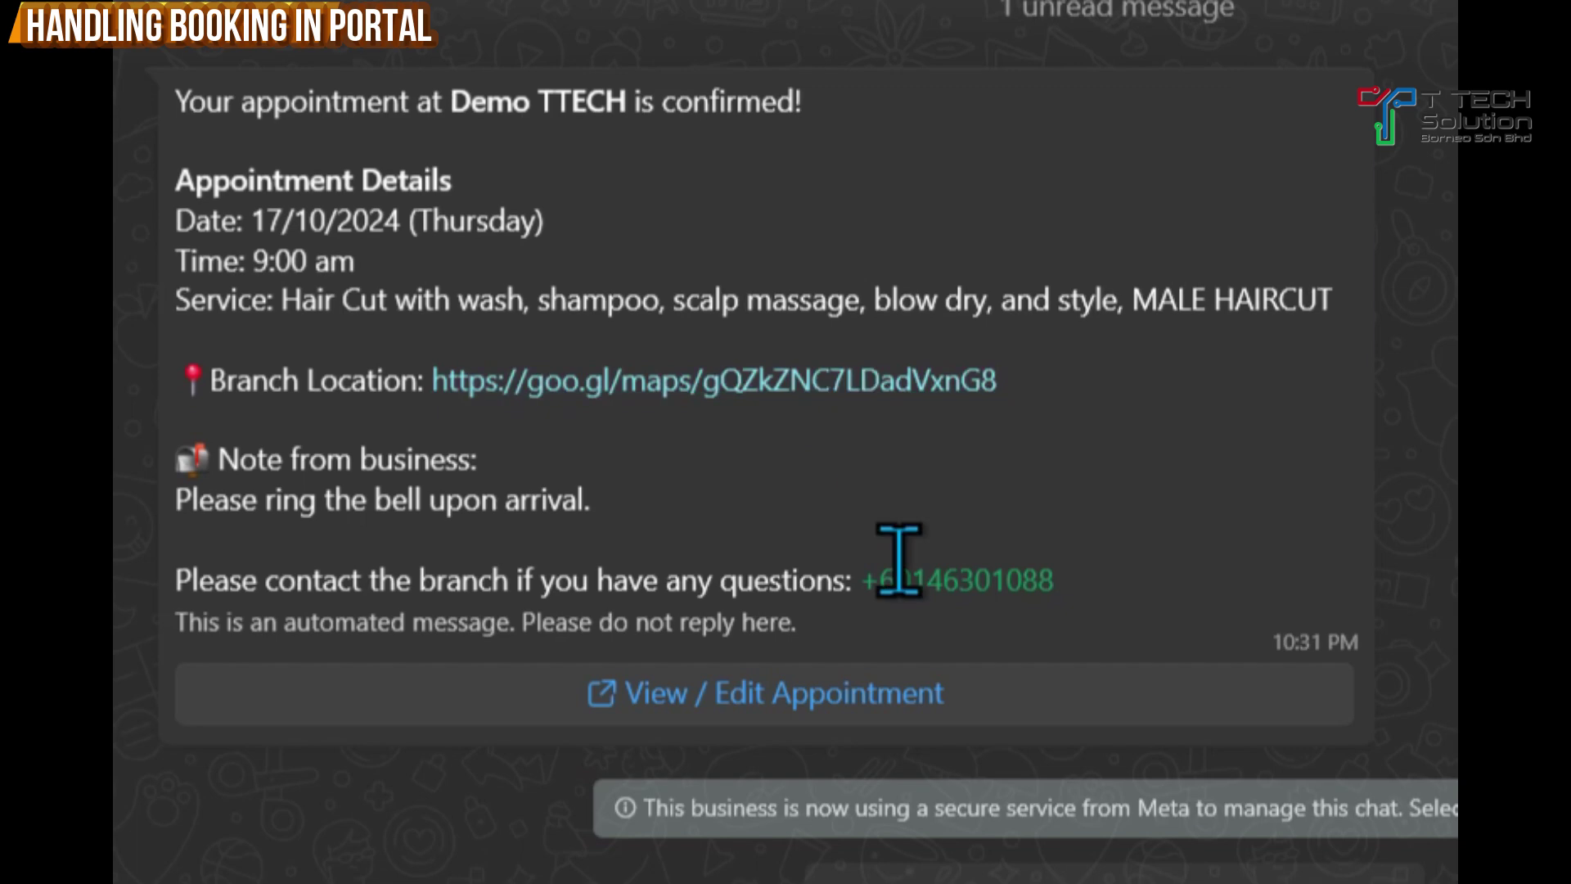
{"action": "left_click_drag", "start_coordinate": [905, 631], "coordinate": [158, 76]}
{"action": "left_click", "coordinate": [234, 396]}
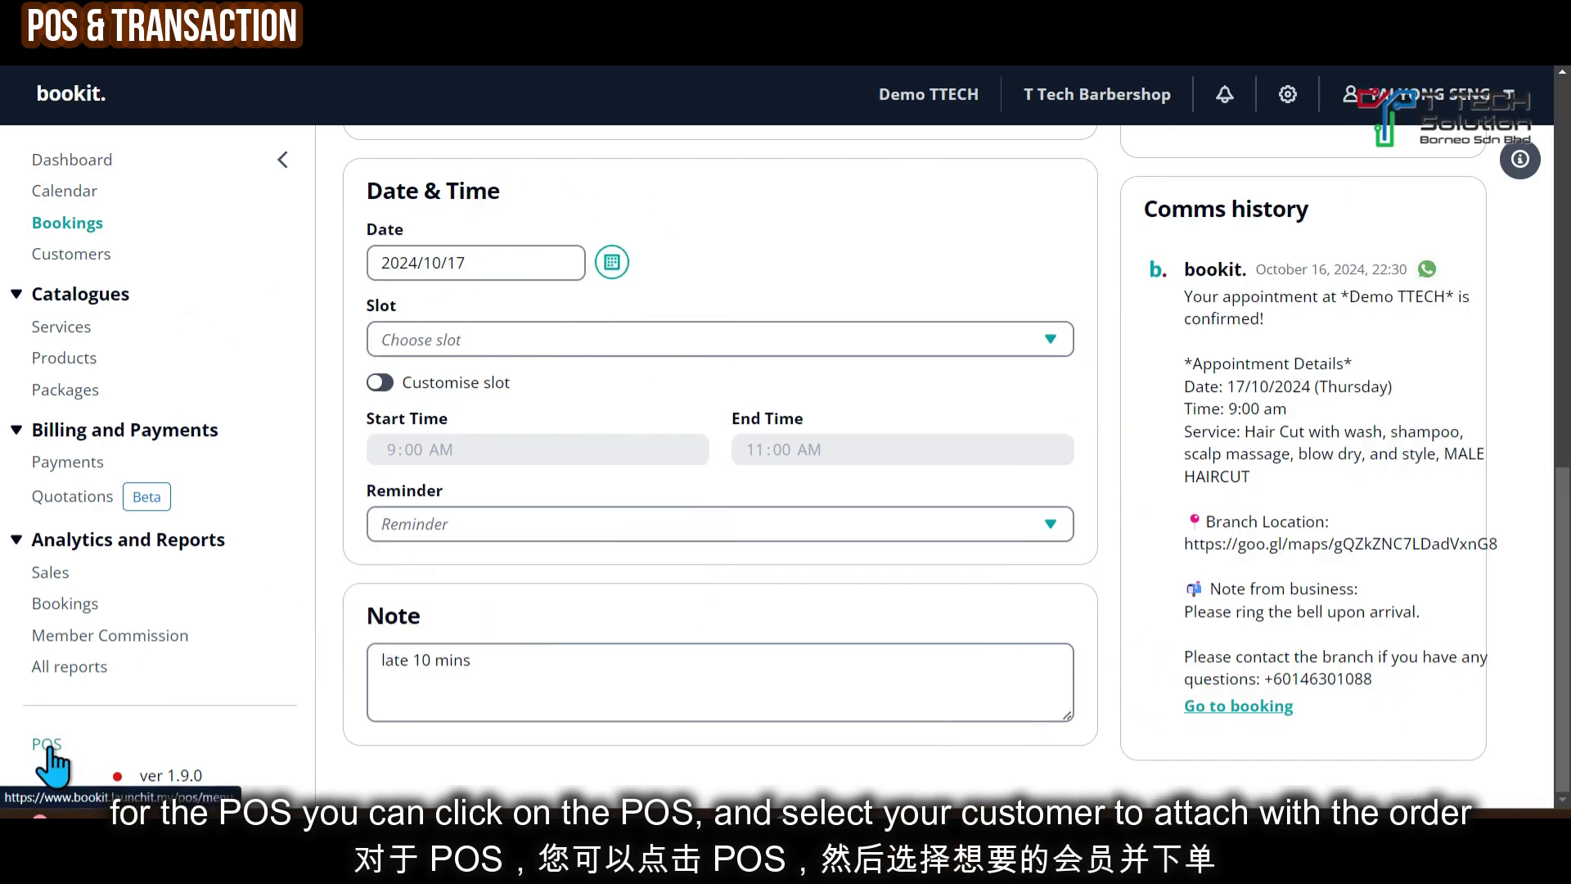
{"action": "left_click", "coordinate": [48, 745]}
Add the full hair-cut package and MALE HAIRCUT for the booked customer, then check out RM 170.00
{"action": "left_click", "coordinate": [204, 320]}
{"action": "left_click", "coordinate": [396, 316]}
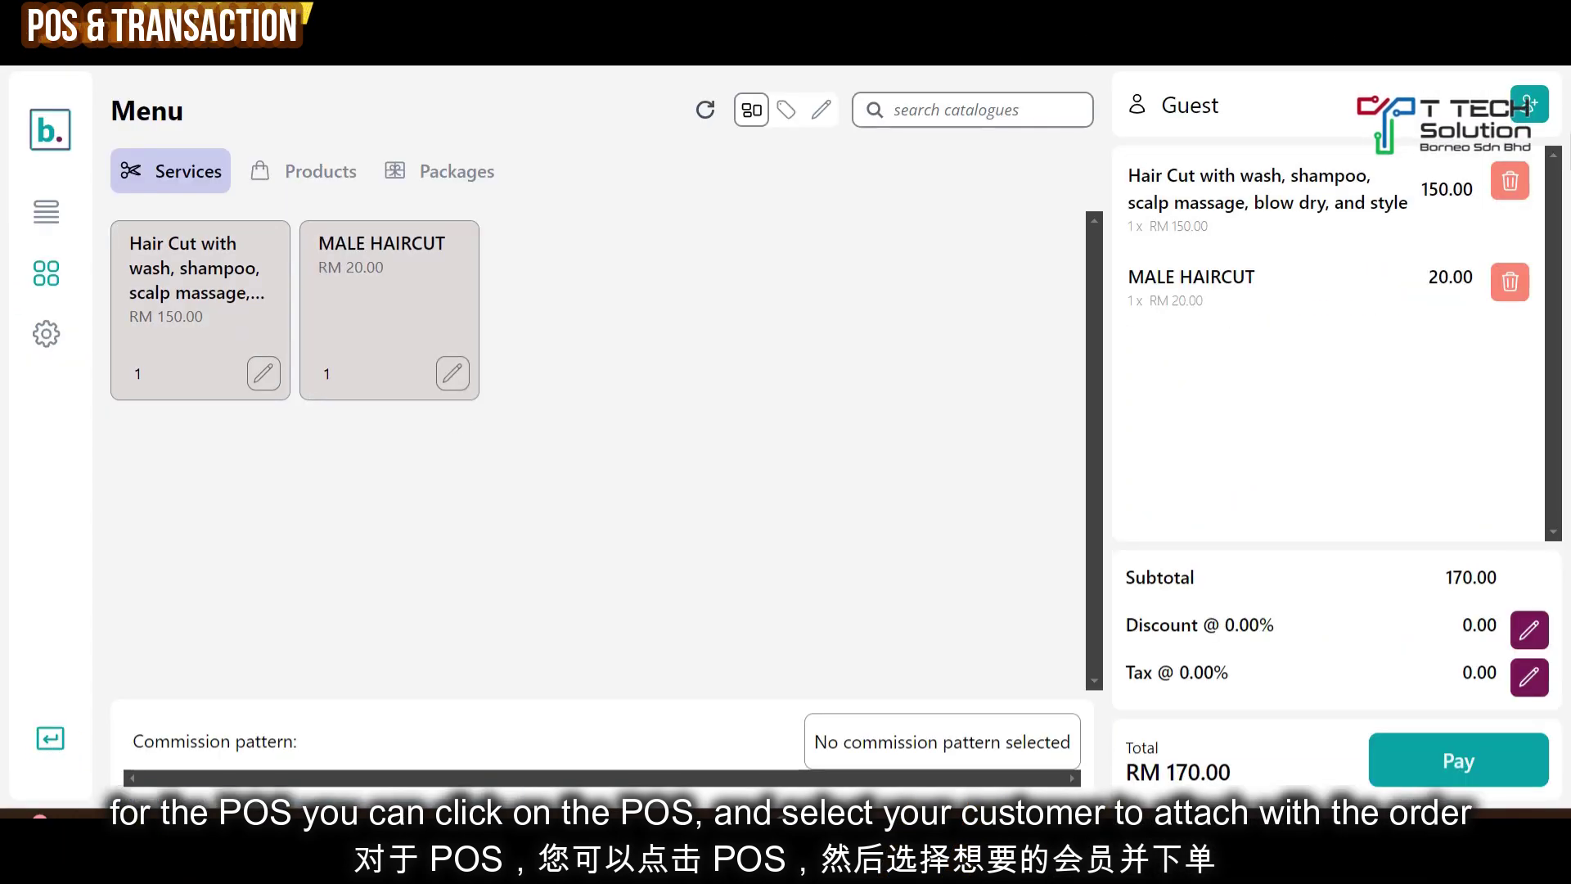
{"action": "left_click", "coordinate": [1538, 111]}
{"action": "left_click", "coordinate": [1498, 111]}
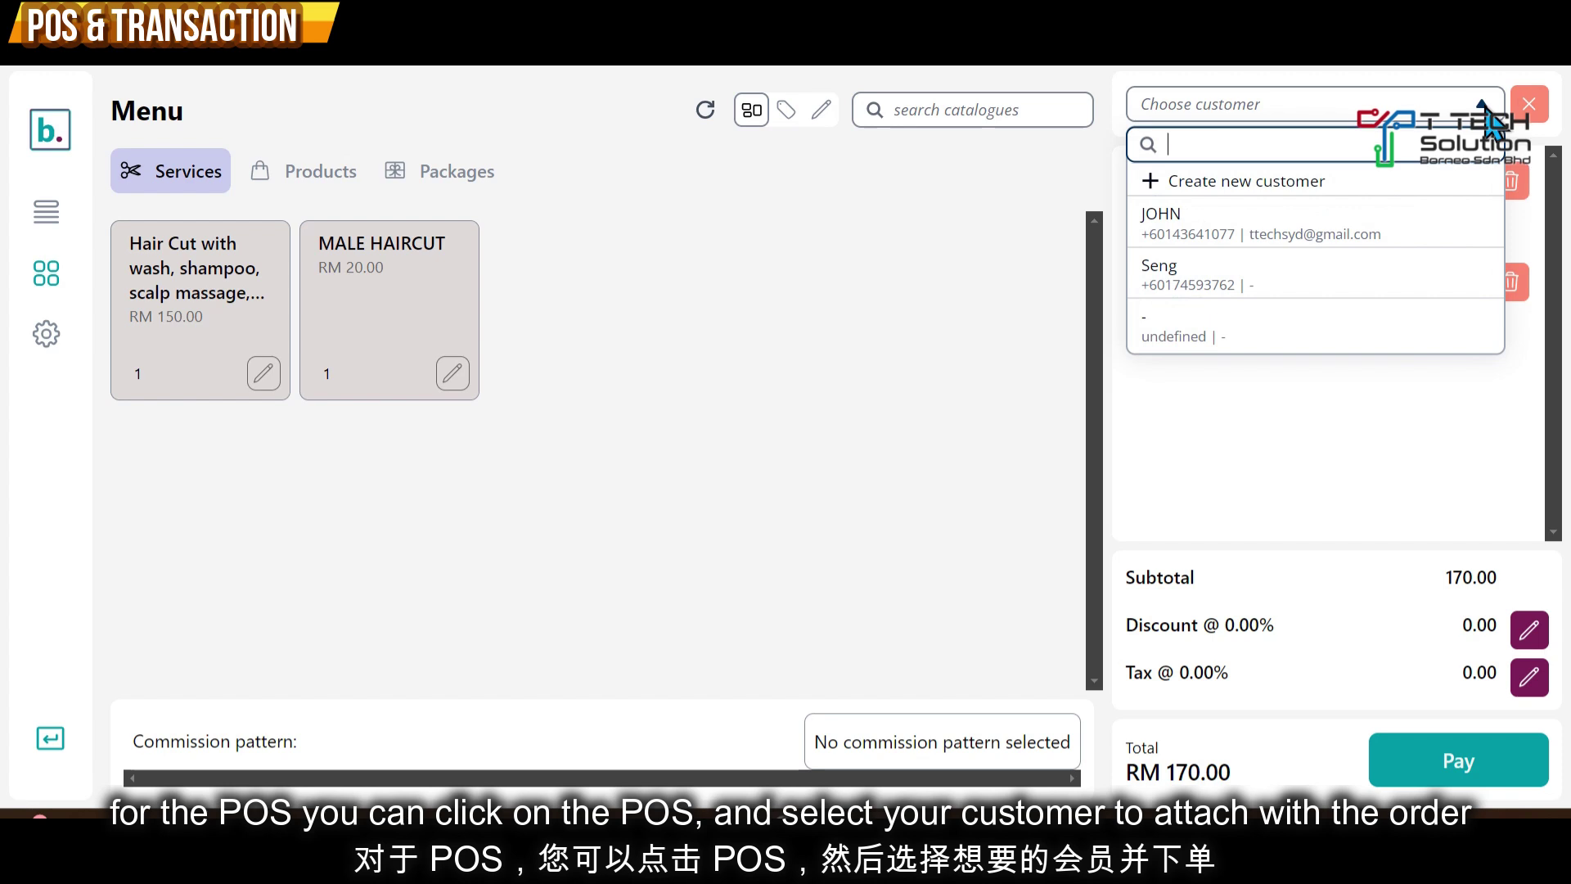
{"action": "left_click", "coordinate": [1264, 283]}
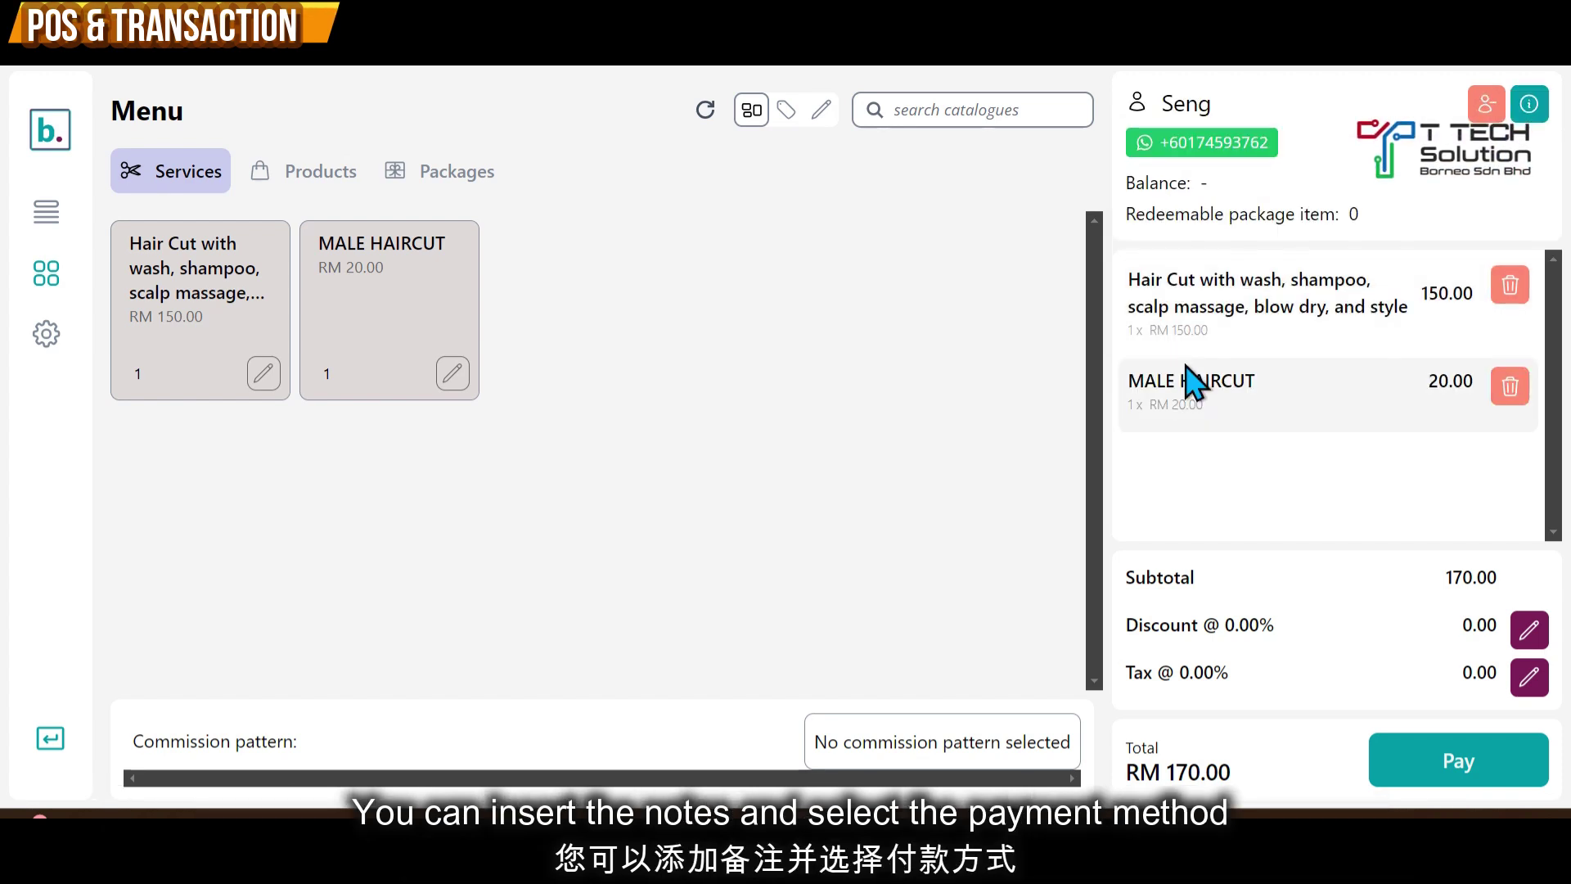
{"action": "left_click", "coordinate": [1485, 781]}
Pay the full RM 170.00 in cash, complete the sale, and list today's bookings
{"action": "left_click", "coordinate": [737, 397]}
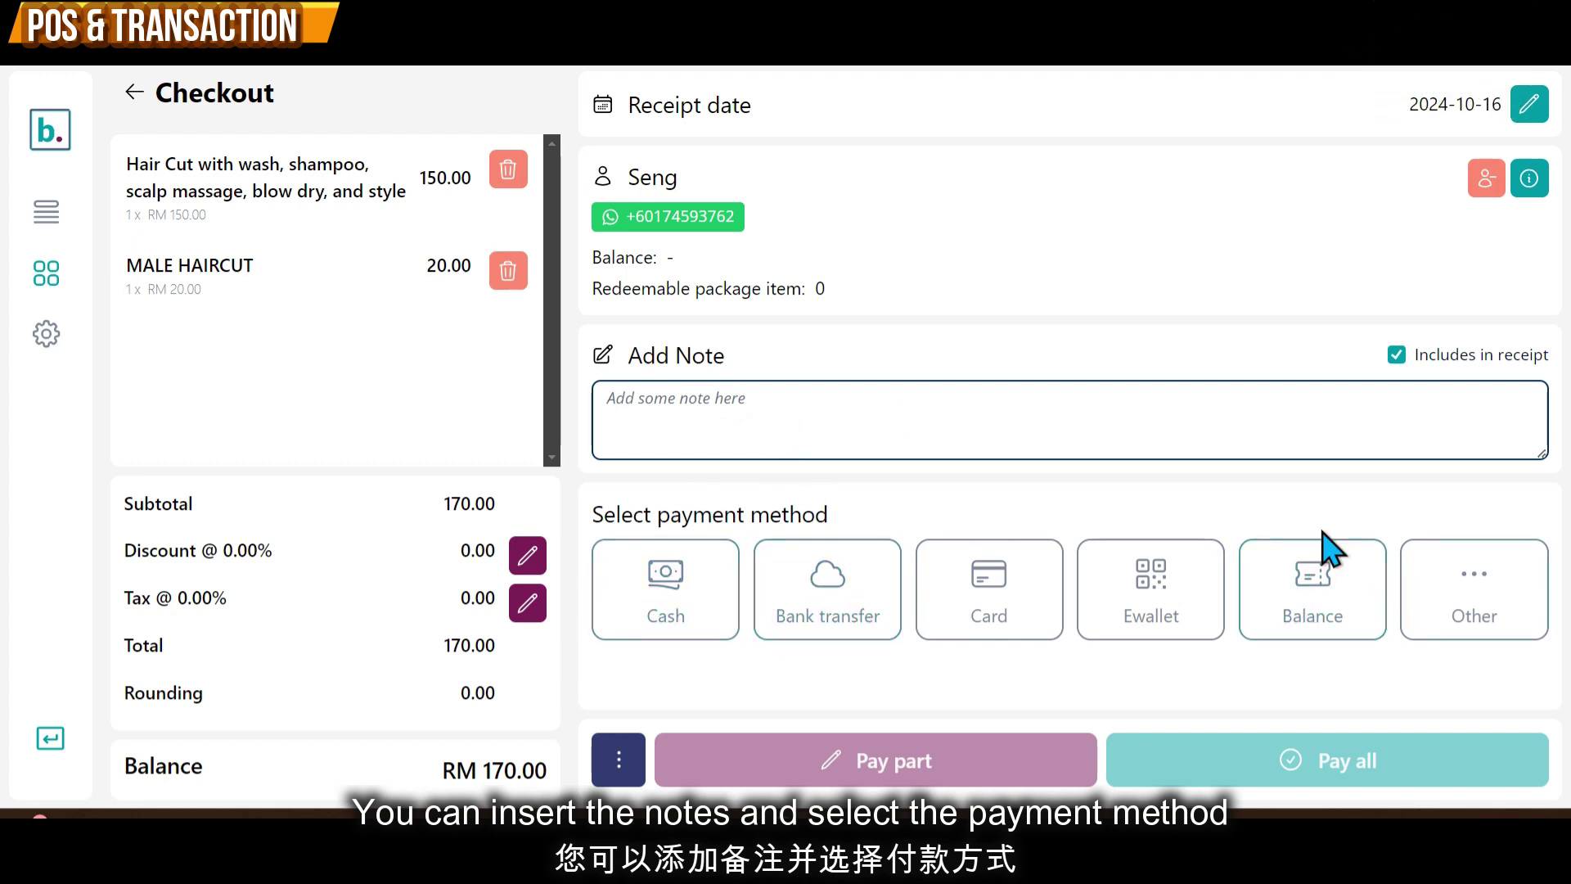
{"action": "left_click", "coordinate": [687, 597]}
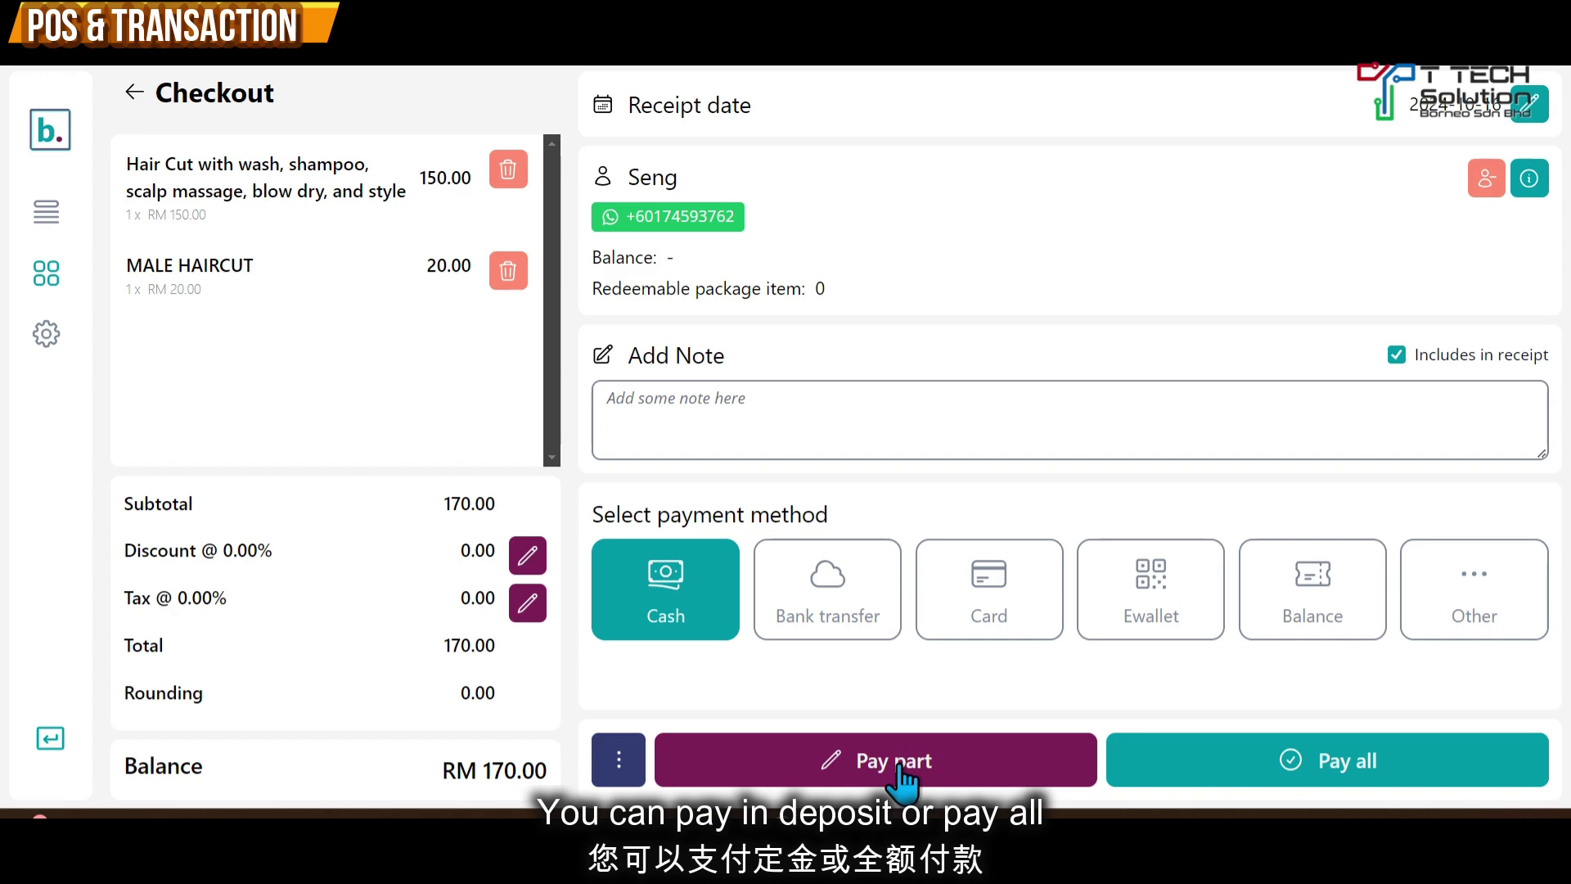
{"action": "left_click", "coordinate": [1270, 778]}
{"action": "scroll", "coordinate": [459, 475], "scroll_direction": "down", "scroll_amount": 5}
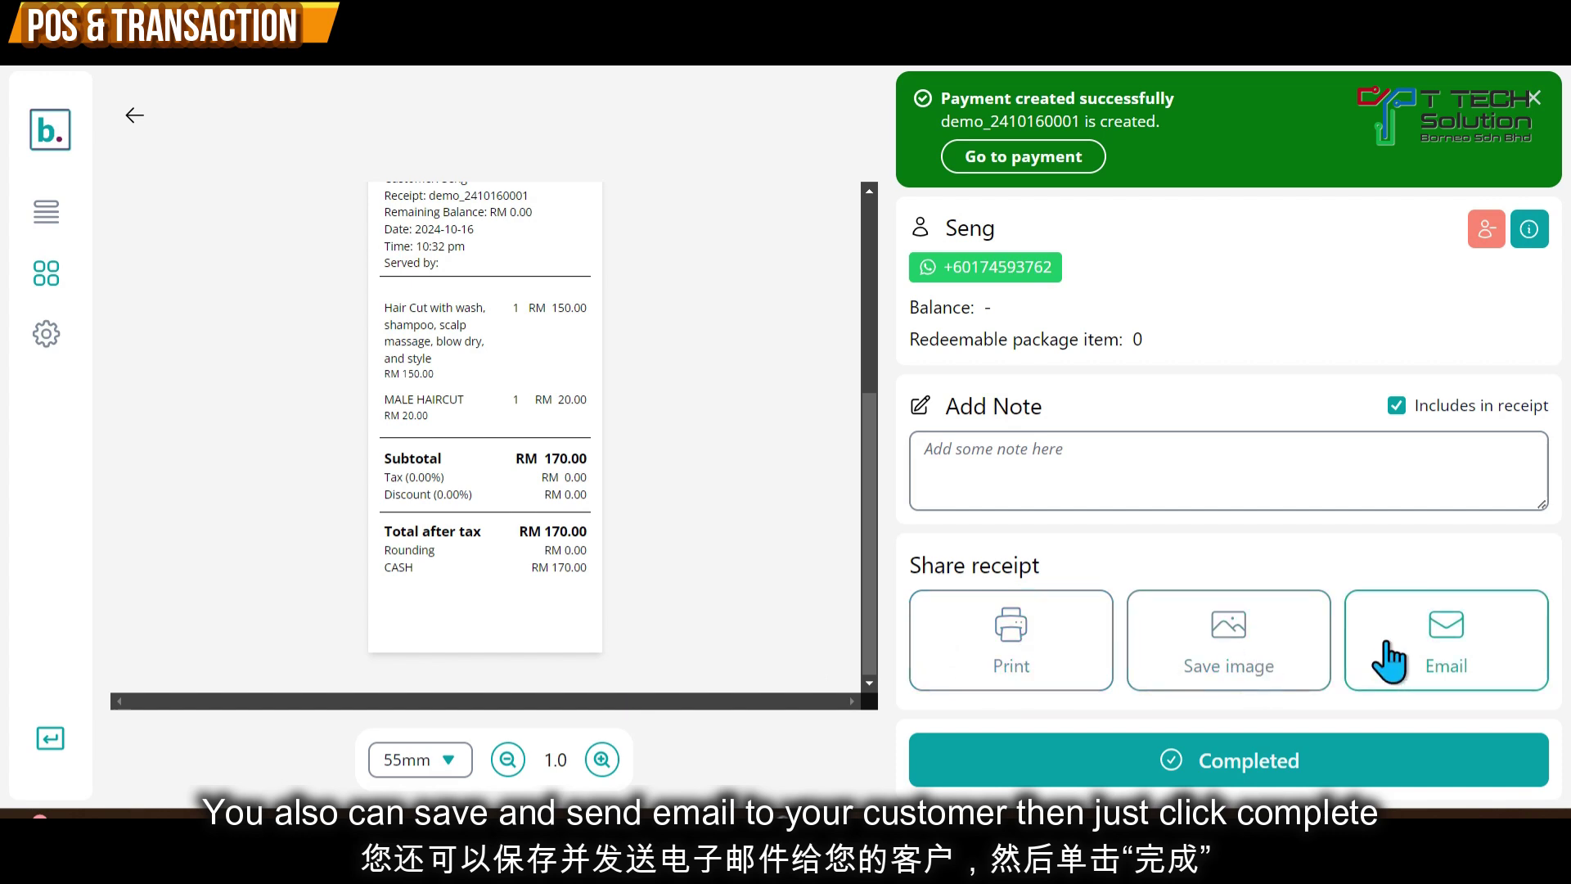
{"action": "left_click", "coordinate": [1222, 765]}
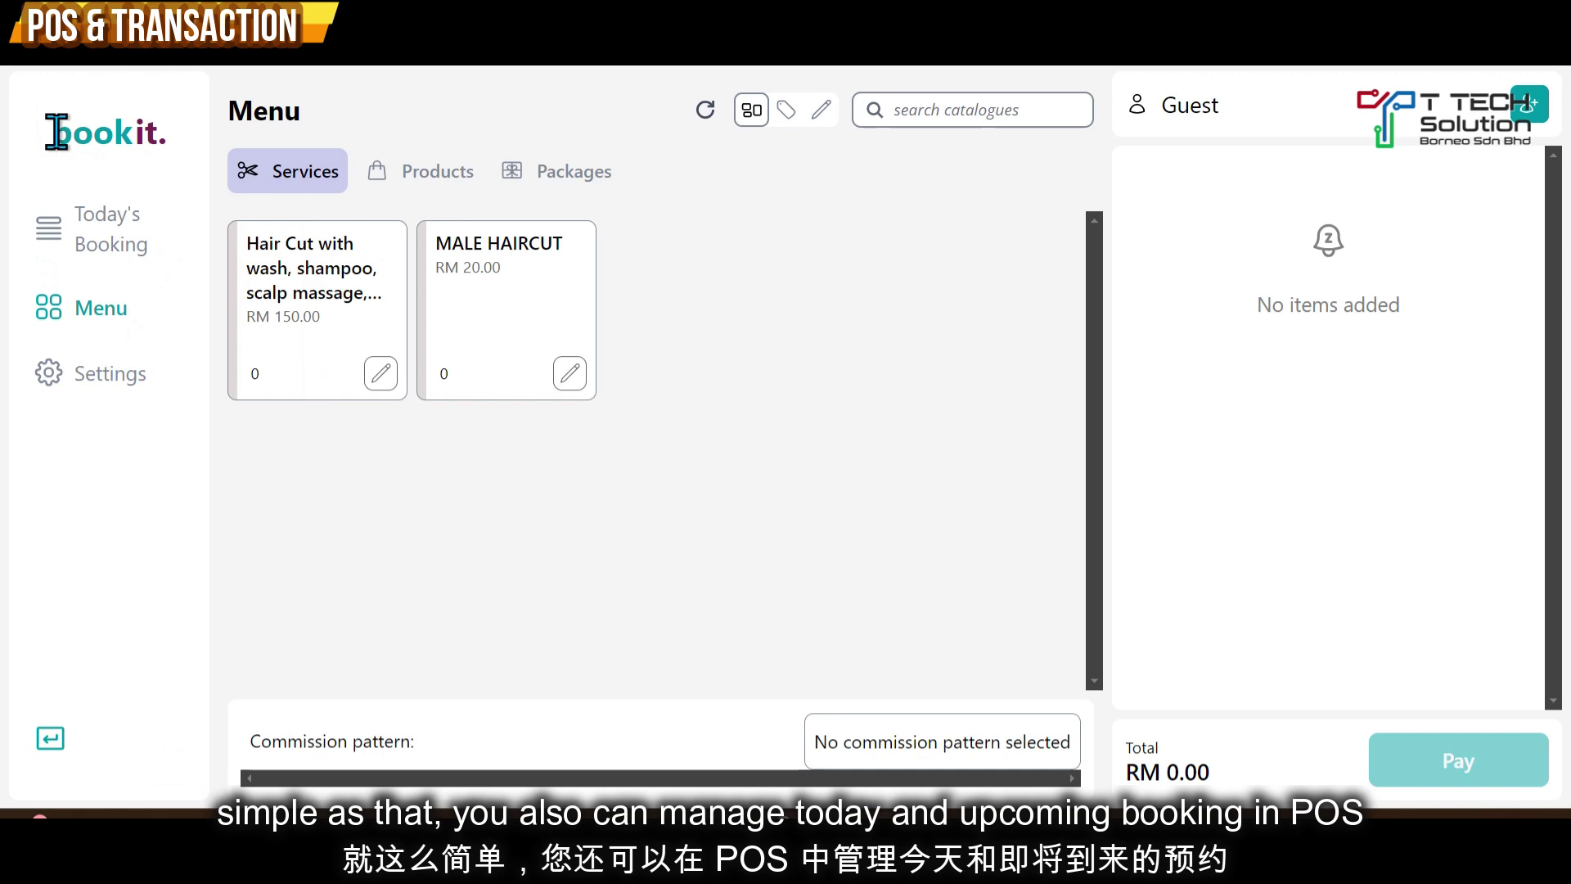
{"action": "left_click", "coordinate": [95, 233]}
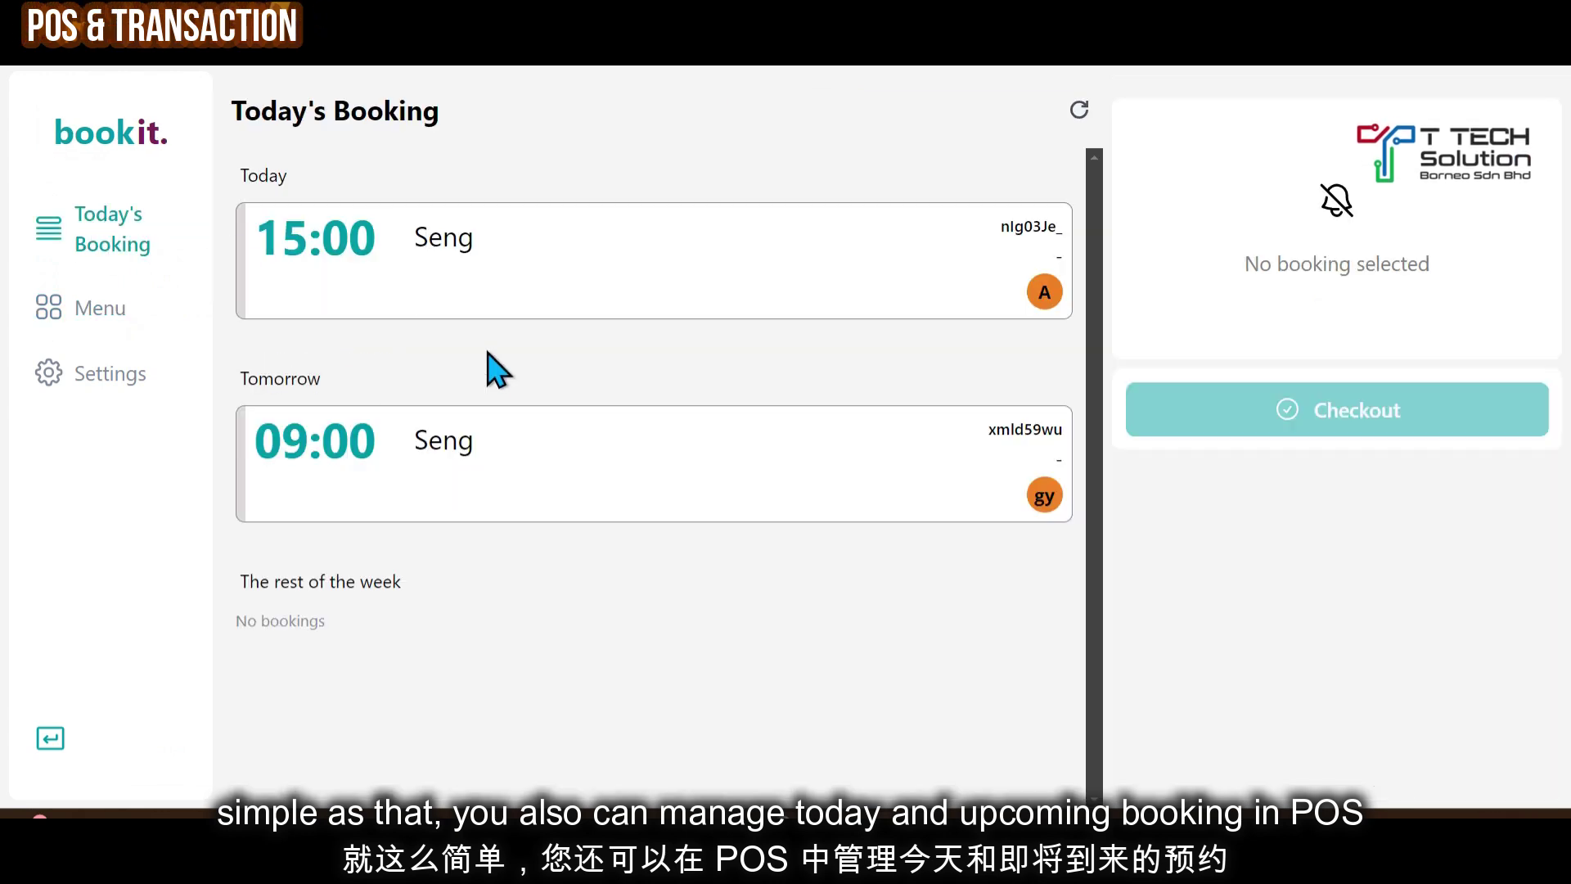